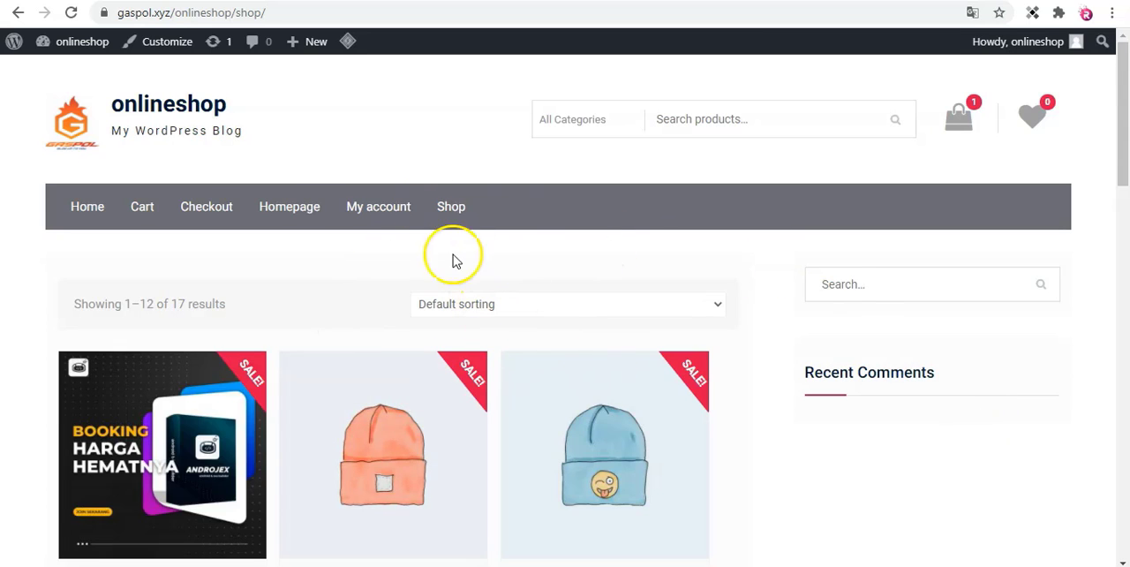
Compare the store's Home page with its Shop page and product listing.
scroll(479, 381, down, 3)
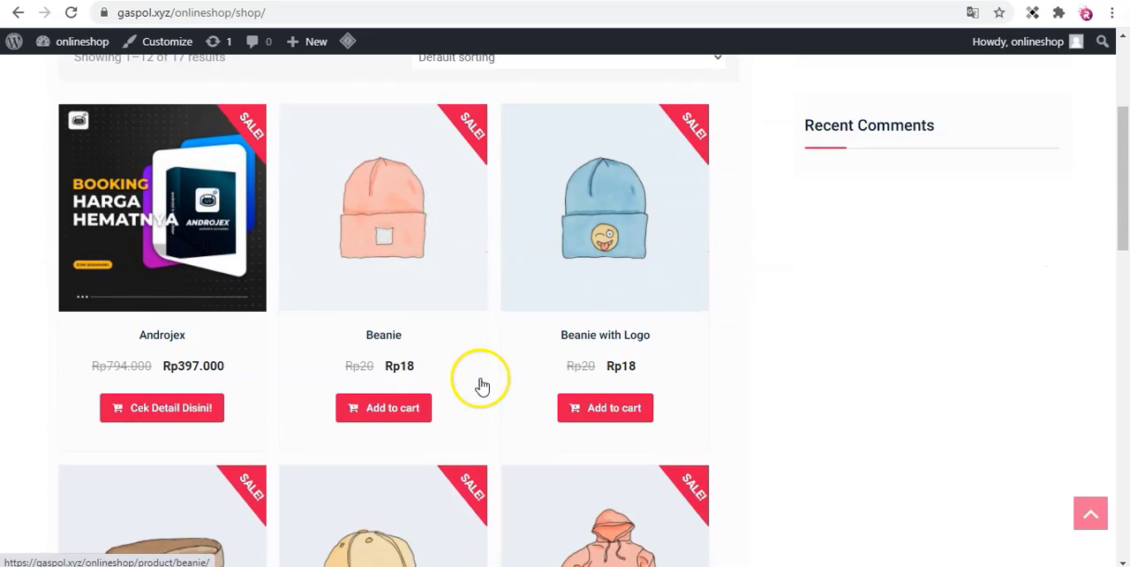
scroll(480, 378, up, 3)
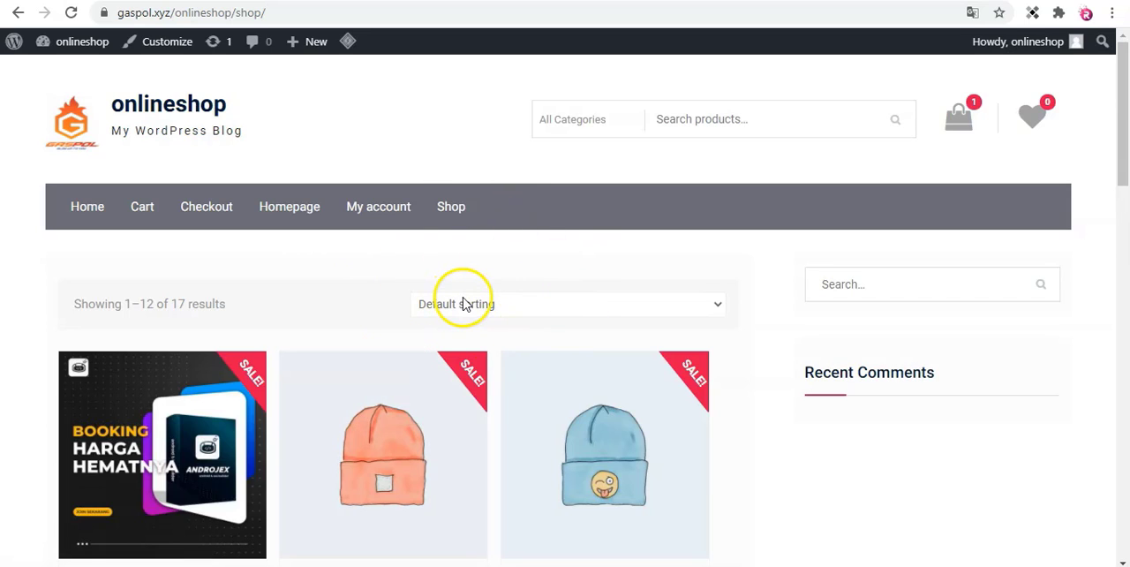
click(86, 214)
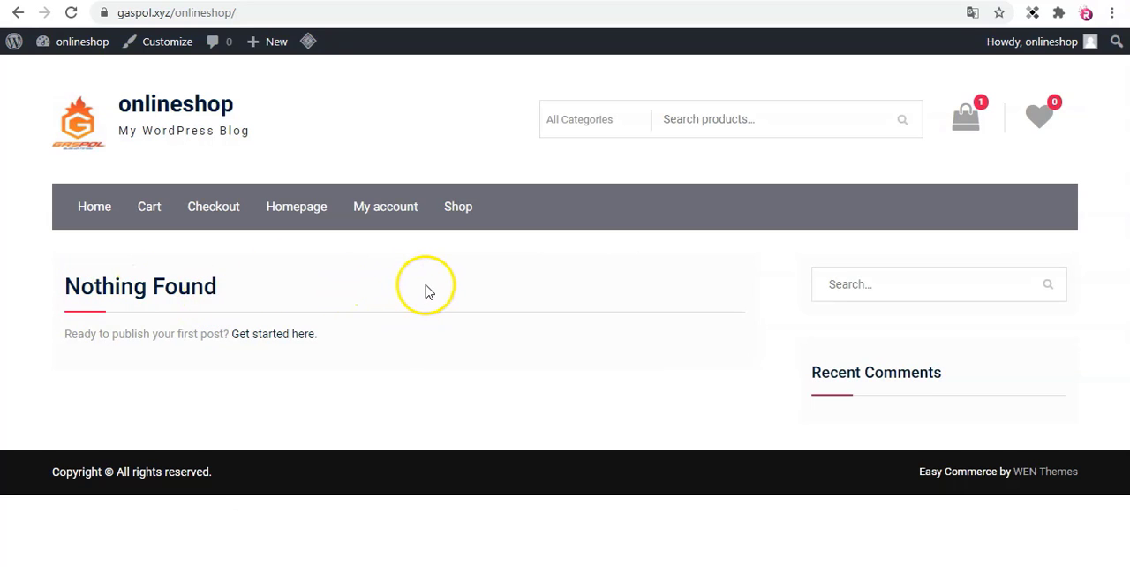
click(458, 209)
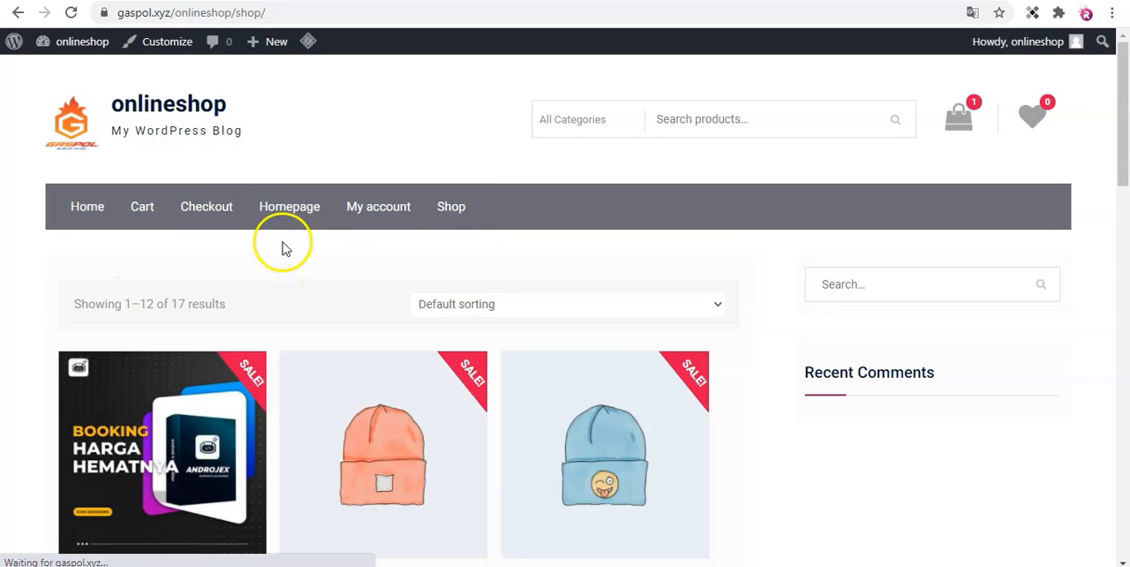
scroll(188, 229, down, 1)
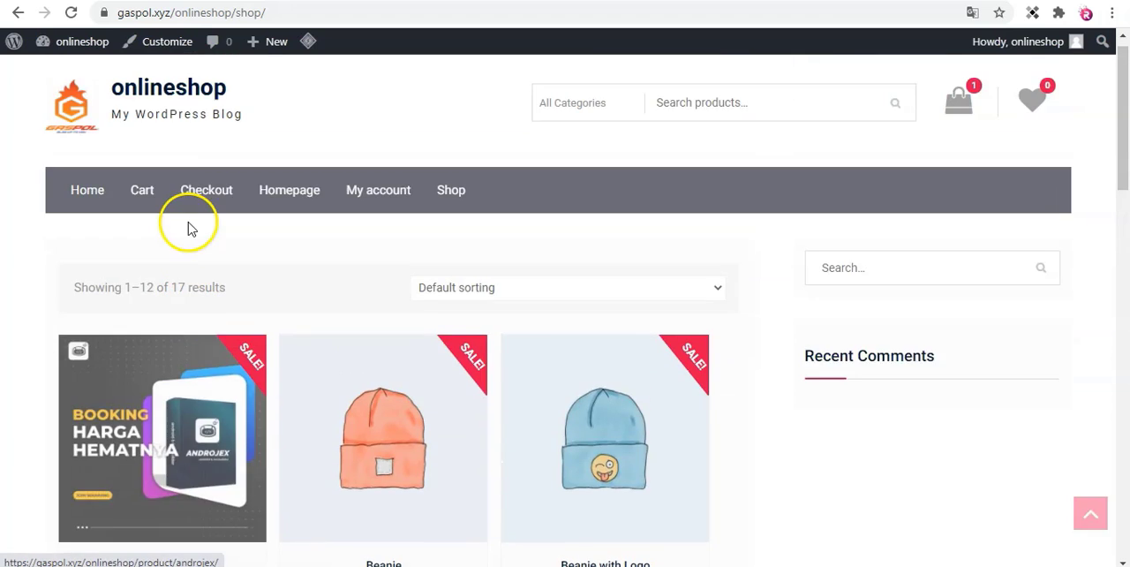
scroll(188, 229, up, 1)
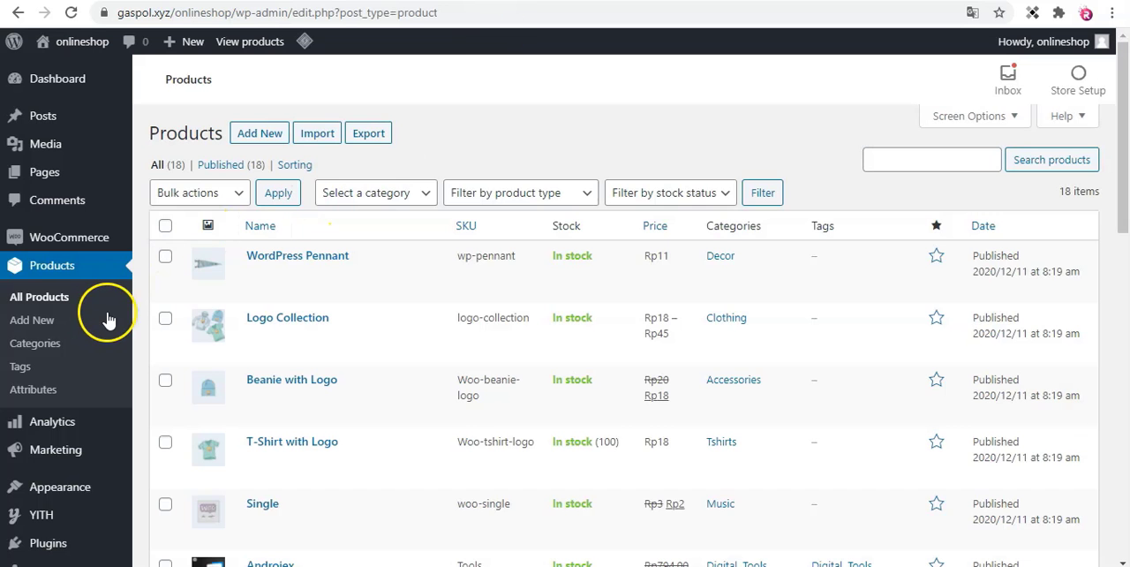
Open the Homepage Settings of the onlineshop theme customizer from the WordPress admin.
scroll(113, 318, down, 1)
scroll(106, 318, down, 2)
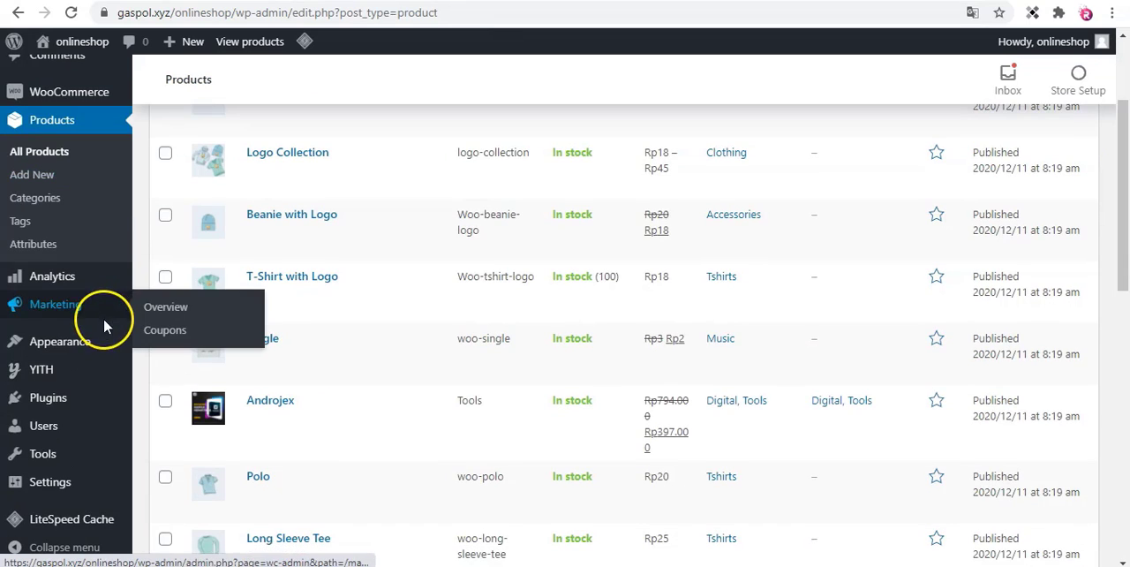
mouse_move(62, 340)
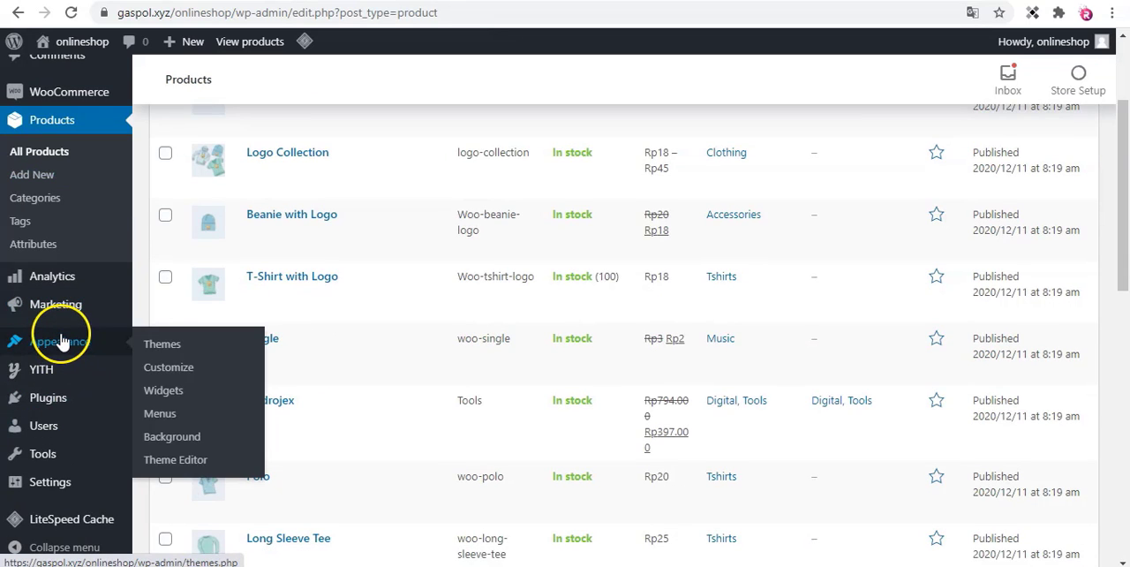
click(173, 376)
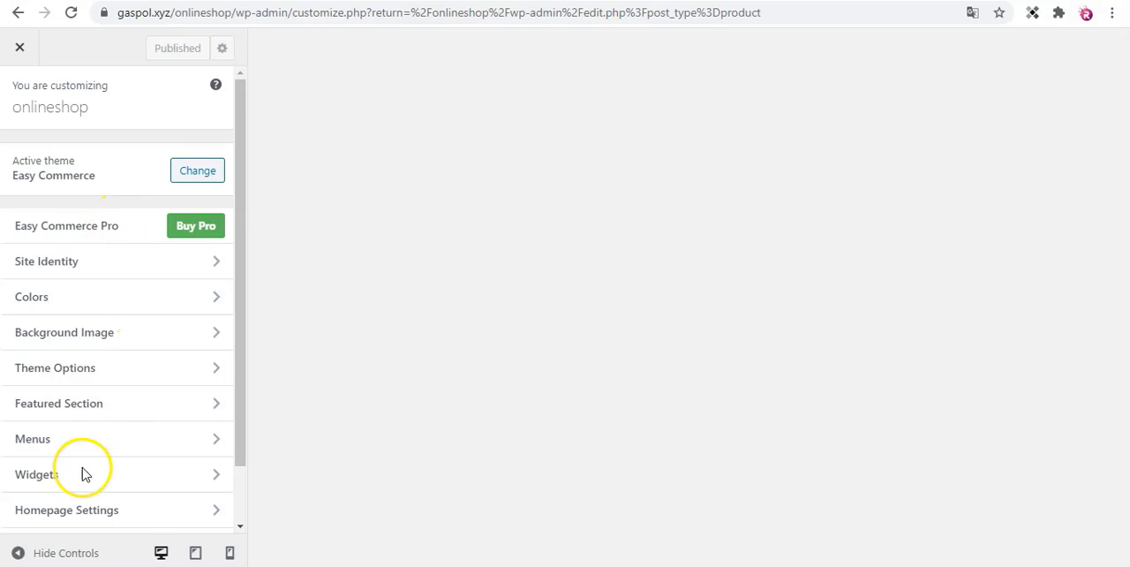
scroll(94, 373, down, 1)
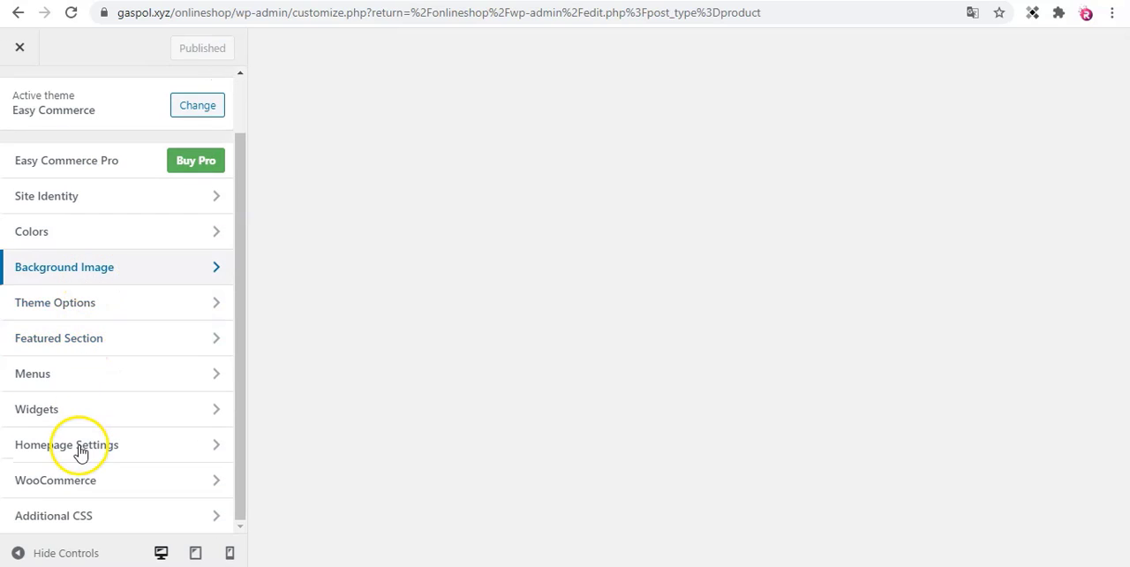
click(162, 451)
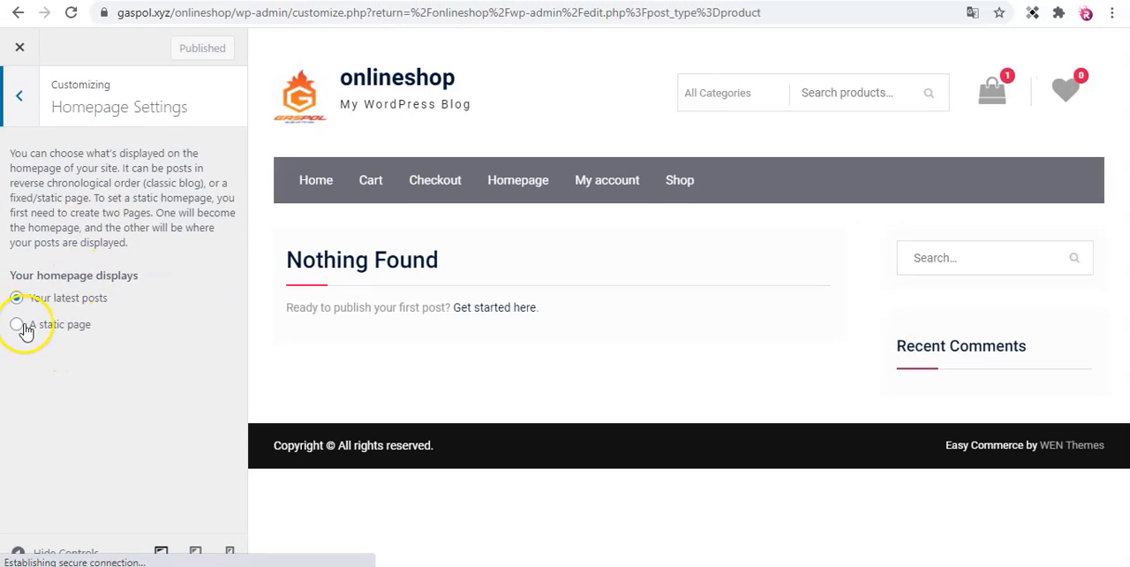
Set the homepage to display a static page and choose Shop as the Homepage, leaving the Posts page unselected.
click(18, 326)
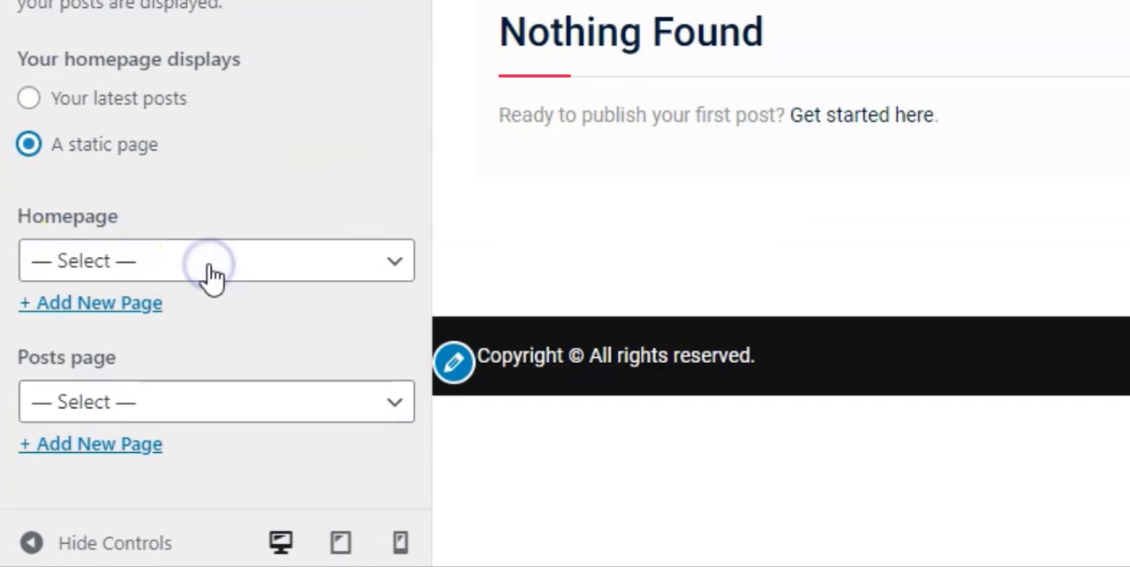
click(122, 394)
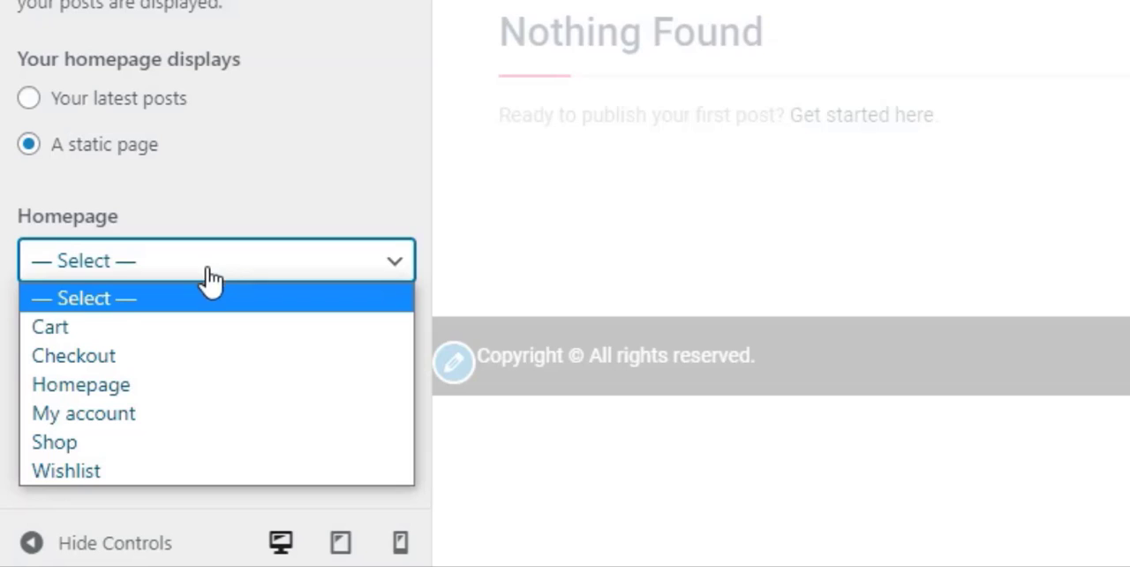
click(55, 438)
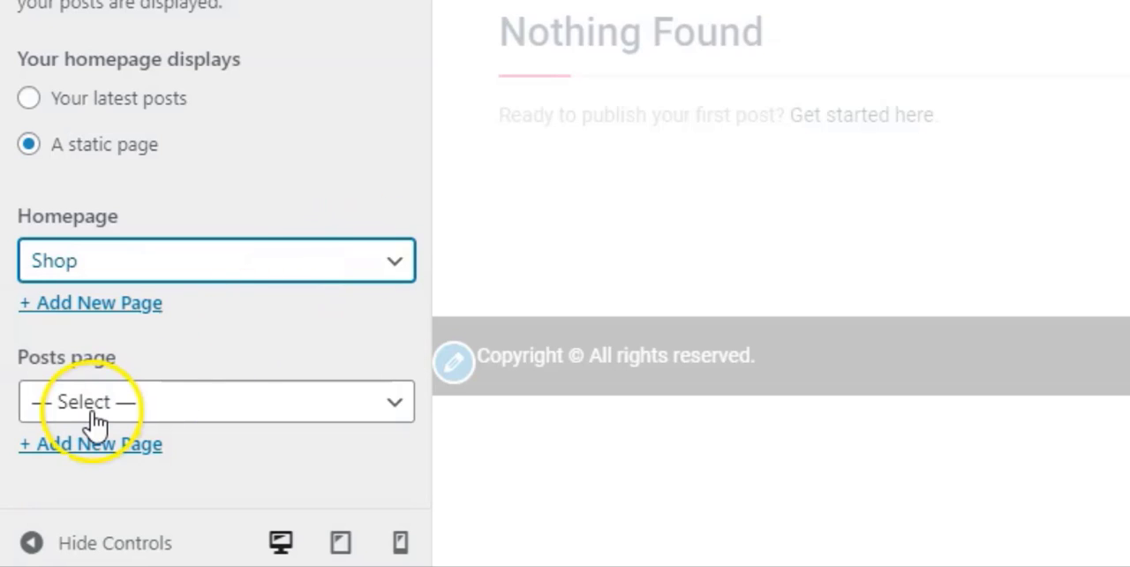
click(155, 399)
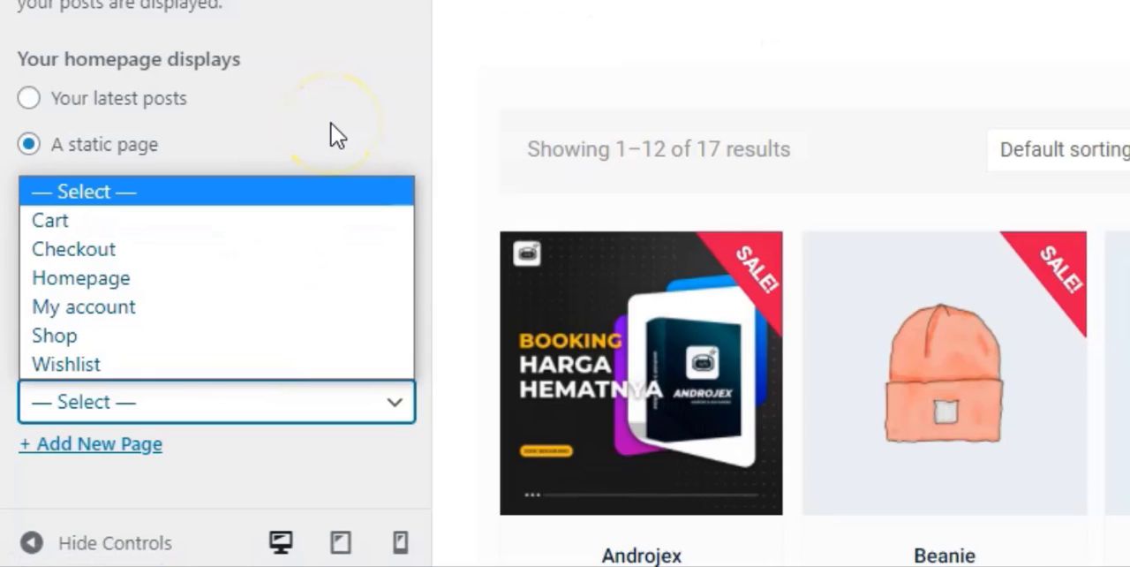
click(331, 123)
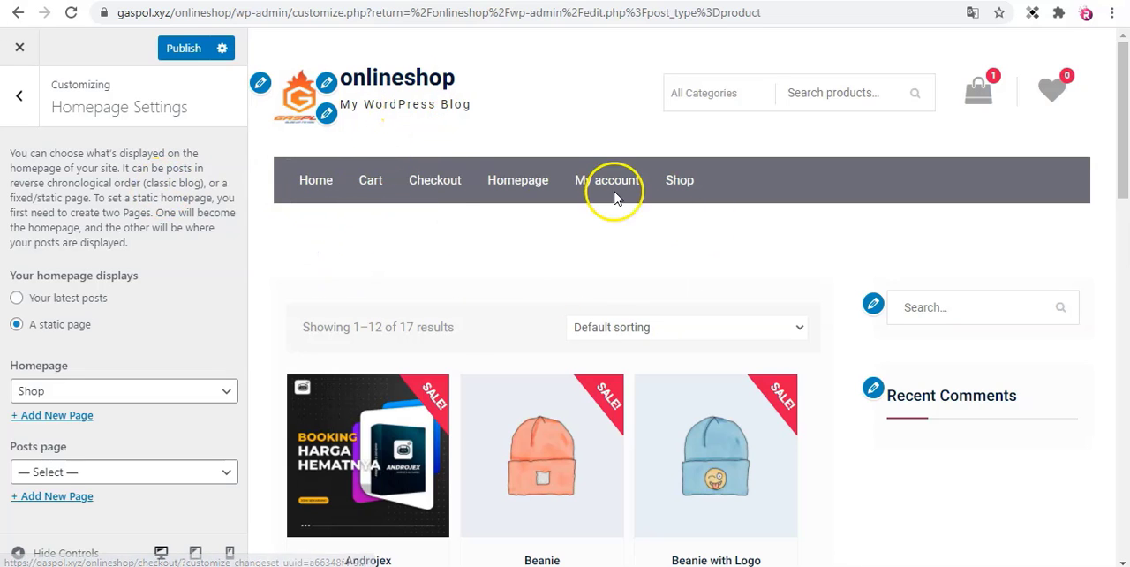
Review the product listing in the customizer preview and publish the homepage change.
scroll(454, 308, down, 3)
scroll(571, 253, down, 2)
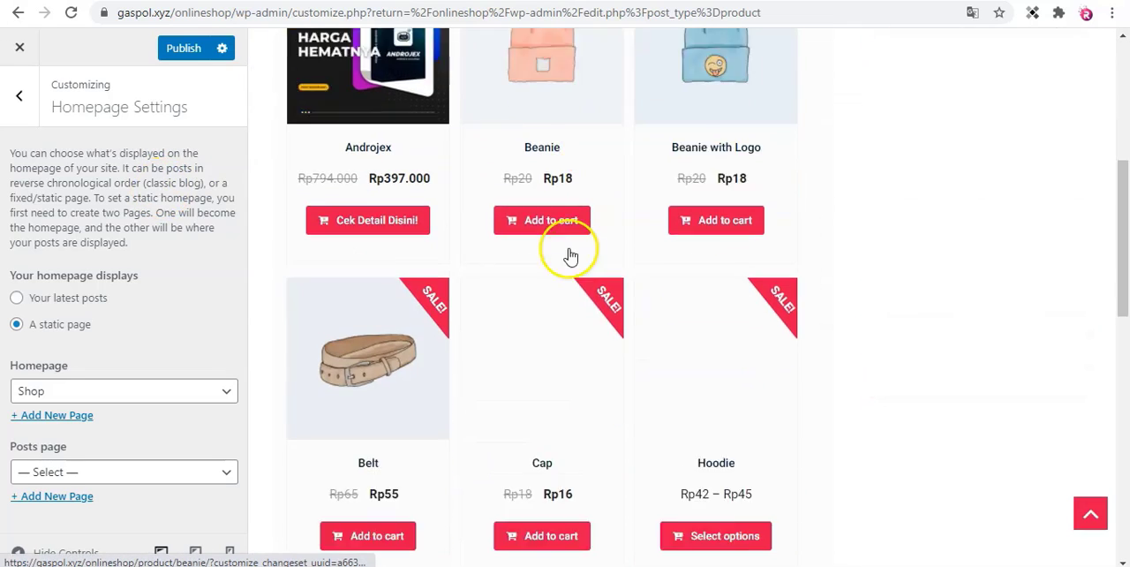
scroll(462, 305, up, 2)
scroll(477, 282, down, 2)
scroll(479, 274, up, 5)
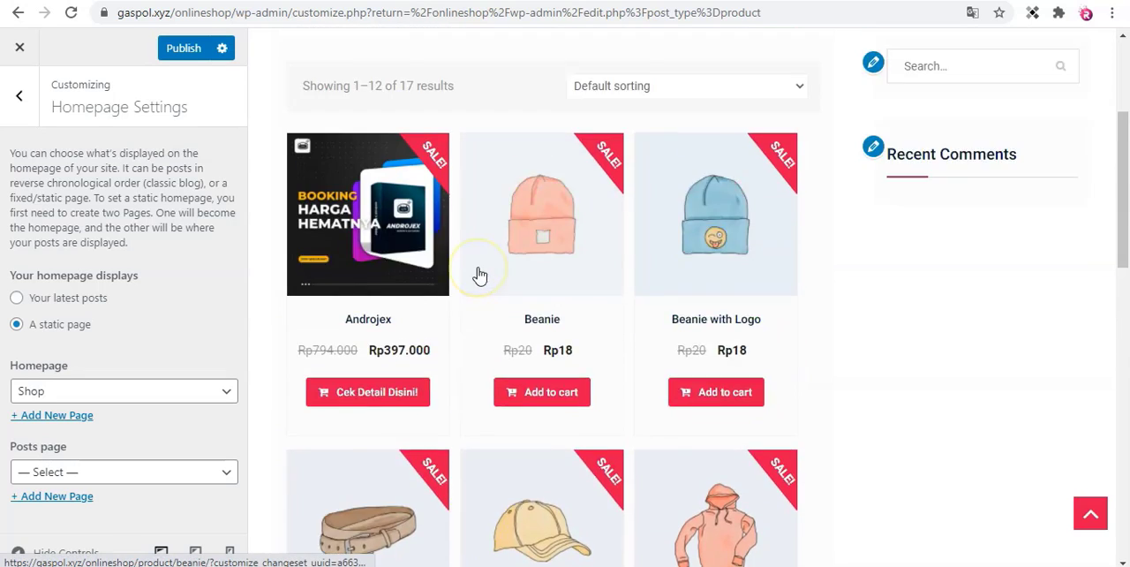
click(181, 48)
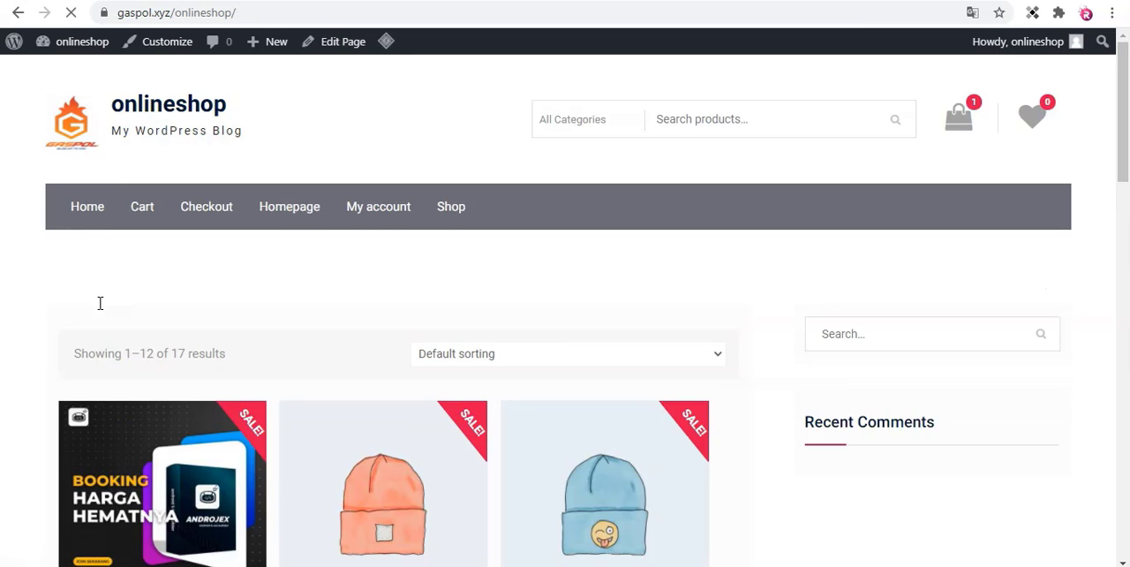
Examine the live onlineshop homepage, checking its address, navigation menu and product listing.
scroll(99, 303, down, 6)
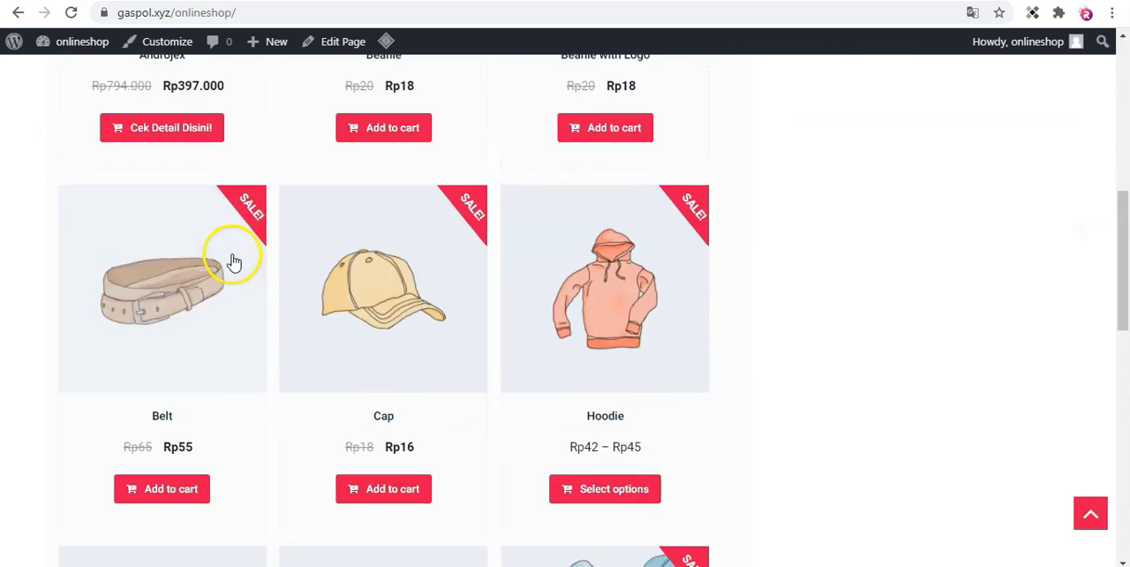
scroll(231, 257, up, 6)
scroll(233, 259, down, 6)
scroll(227, 265, up, 6)
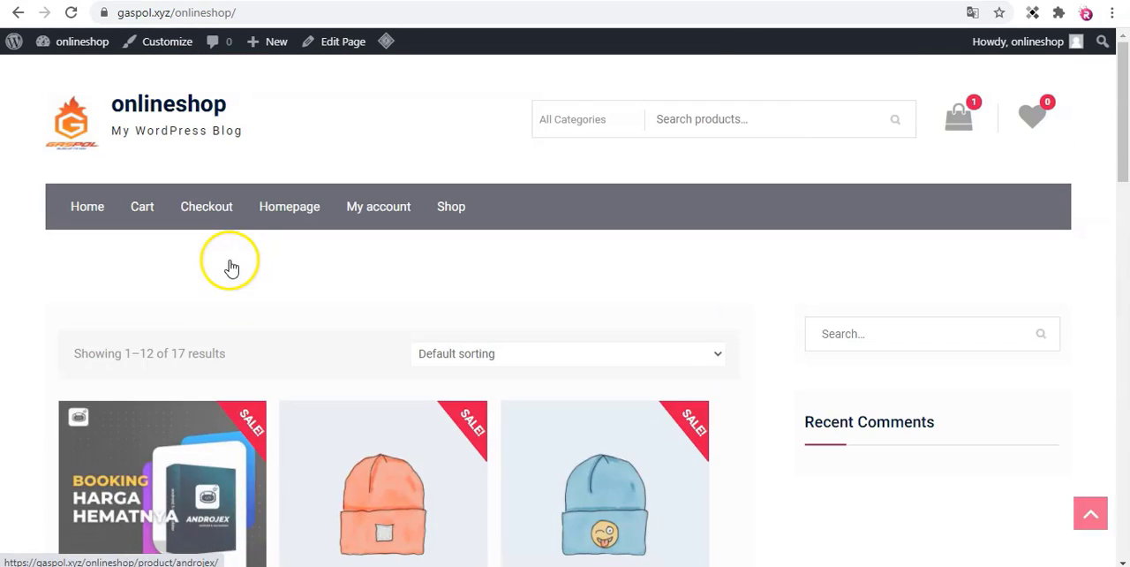
click(247, 13)
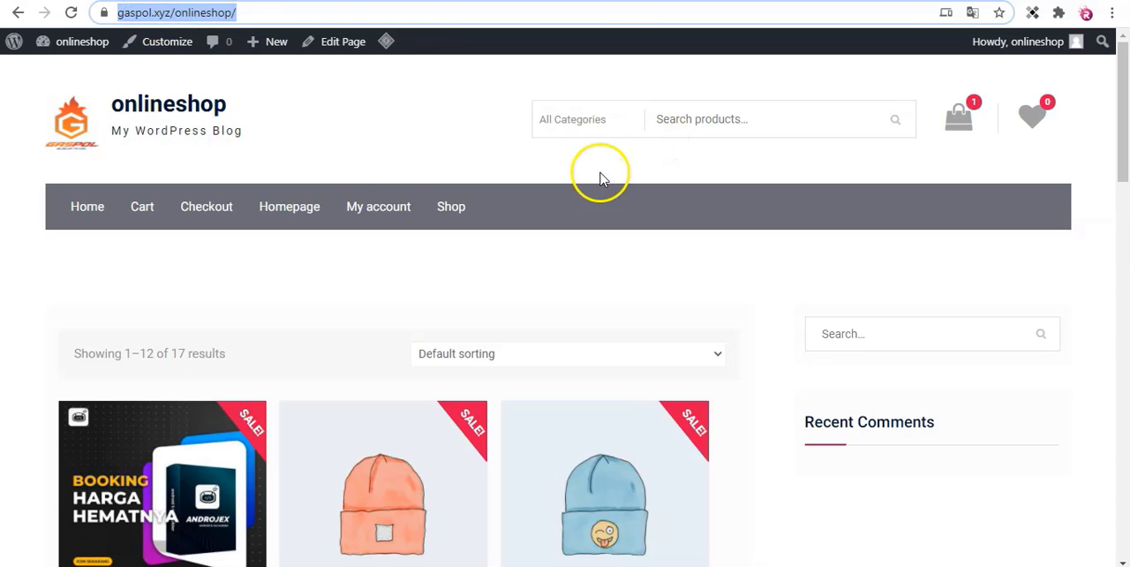
scroll(321, 484, down, 2)
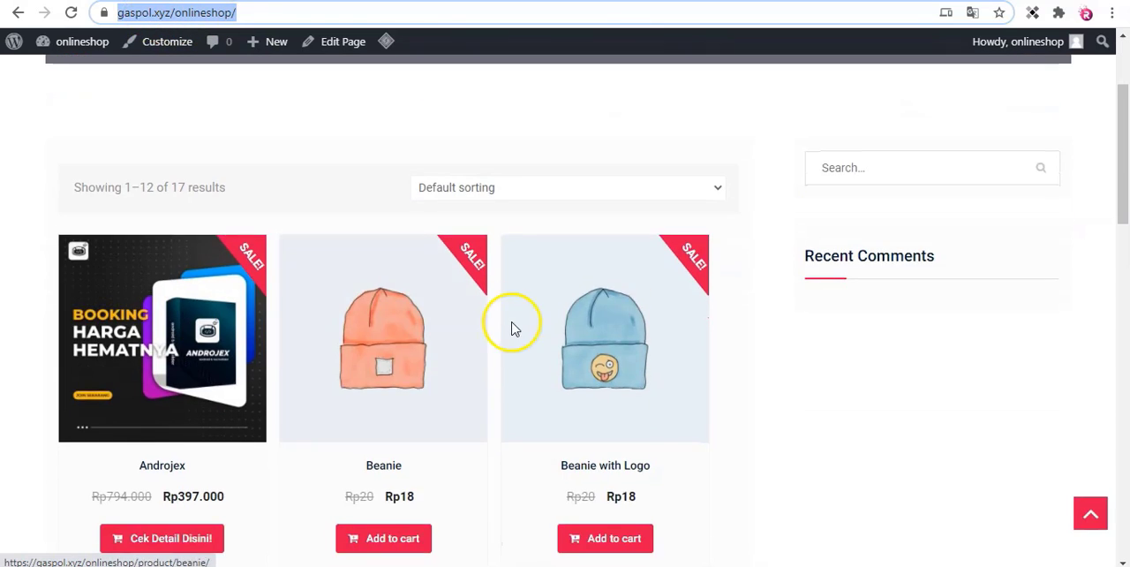
scroll(515, 329, down, 6)
scroll(513, 332, up, 8)
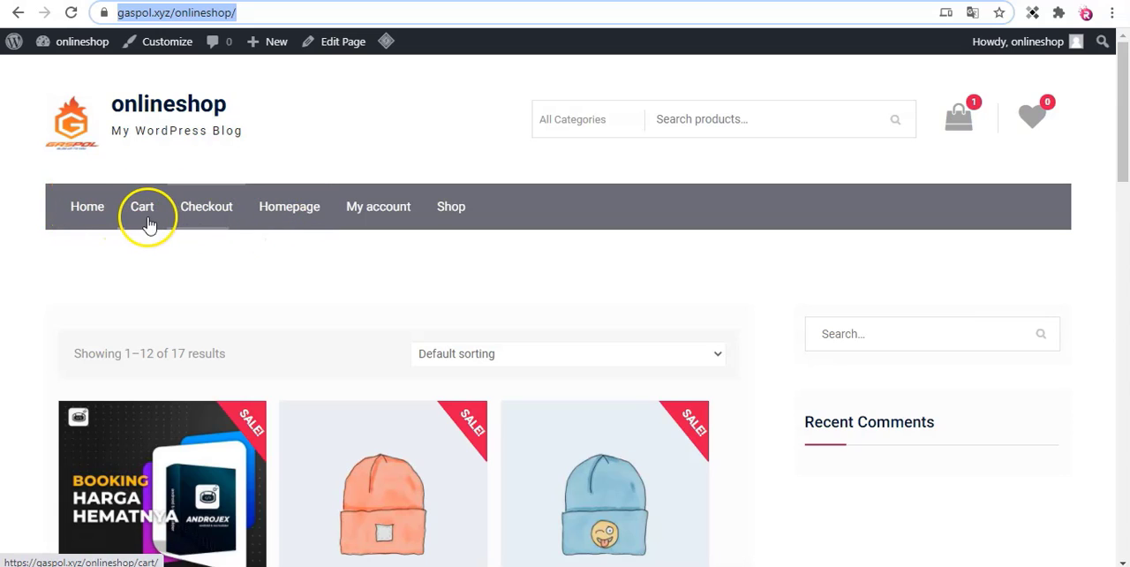
scroll(154, 226, down, 2)
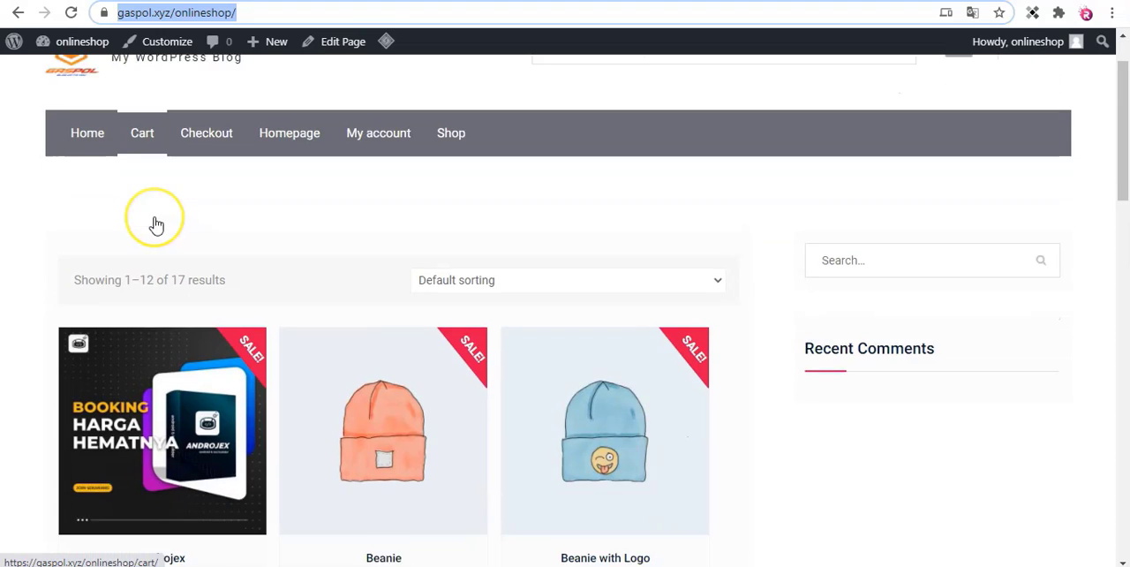
scroll(150, 221, up, 2)
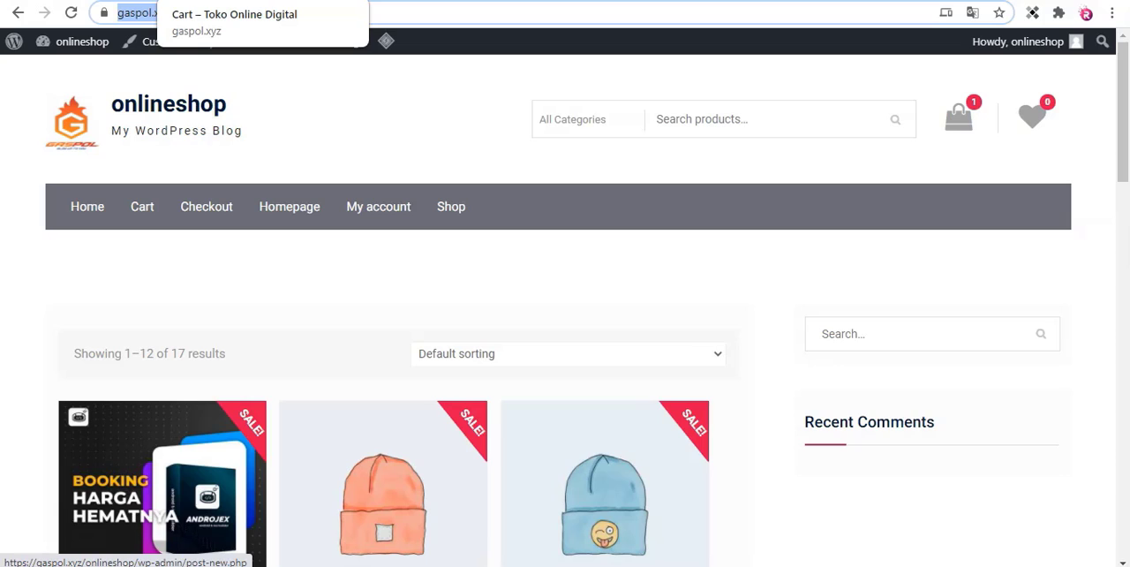
Switch to the Toko Online Digital site and view its Home page as a reference layout.
click(219, 1)
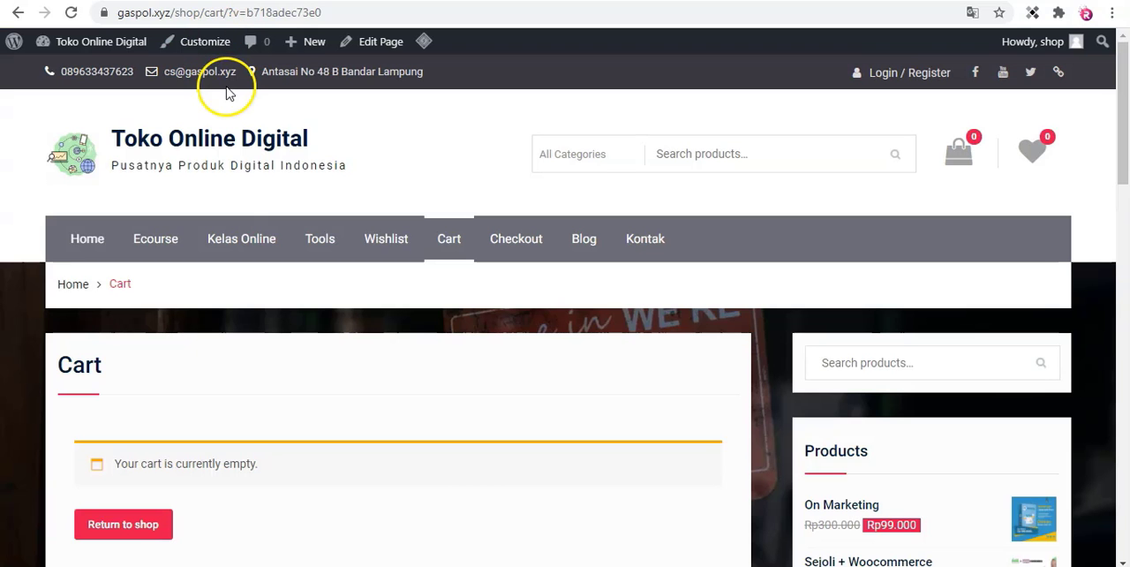
click(88, 239)
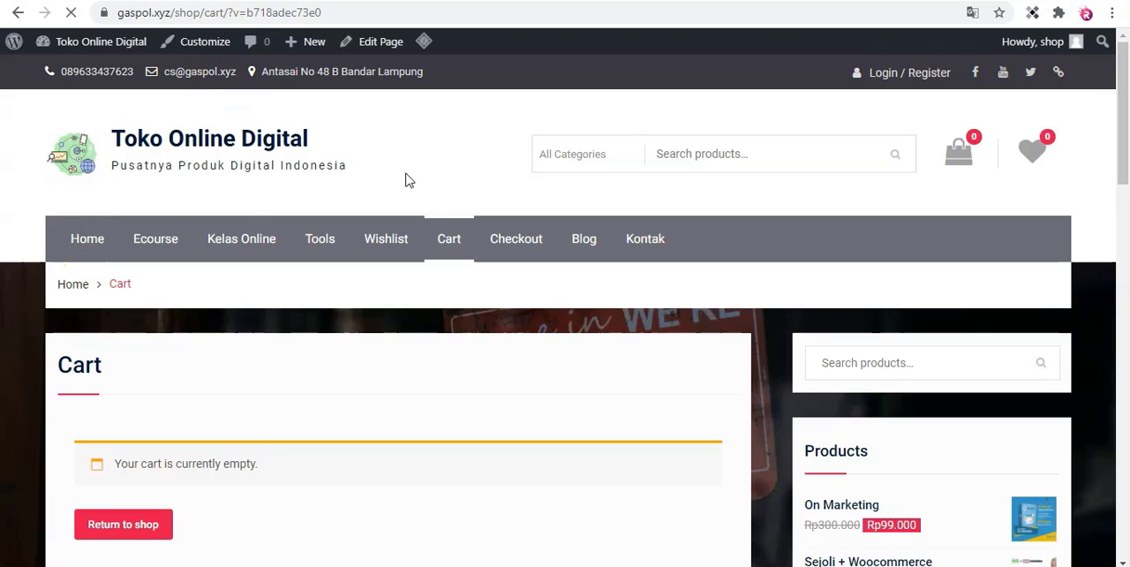
click(410, 173)
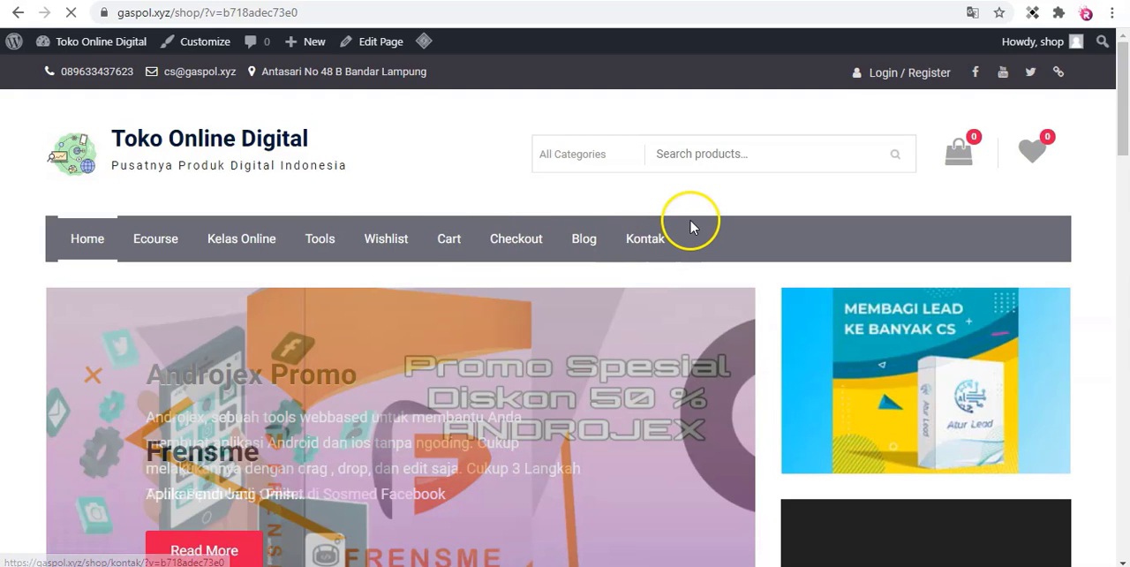
scroll(796, 383, down, 3)
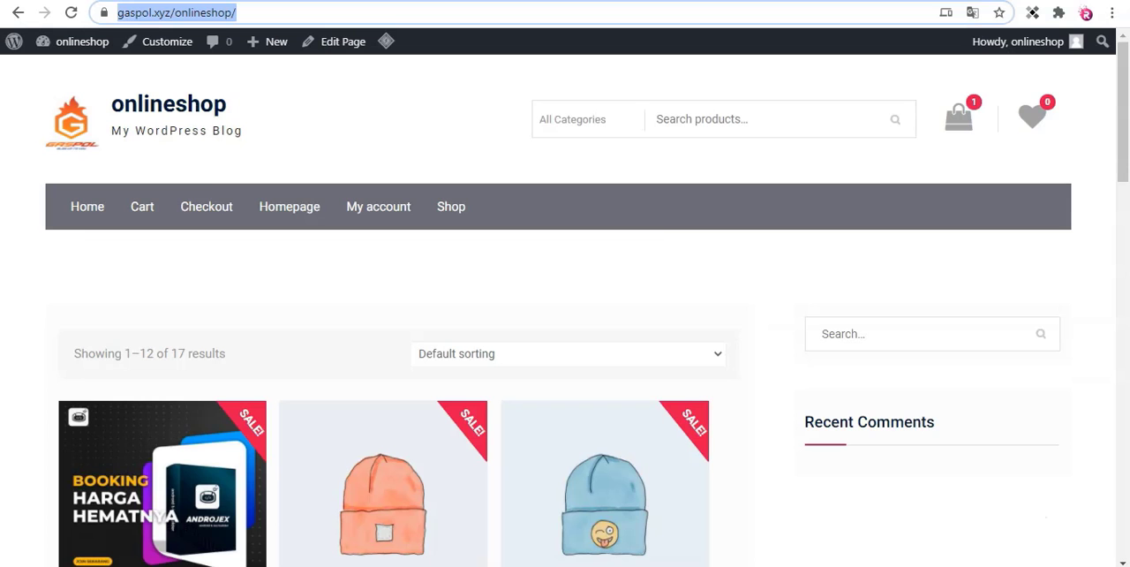
Return to the onlineshop homepage and examine its header, menu and product grid against the reference site.
scroll(682, 214, down, 3)
scroll(680, 214, up, 2)
scroll(680, 214, down, 1)
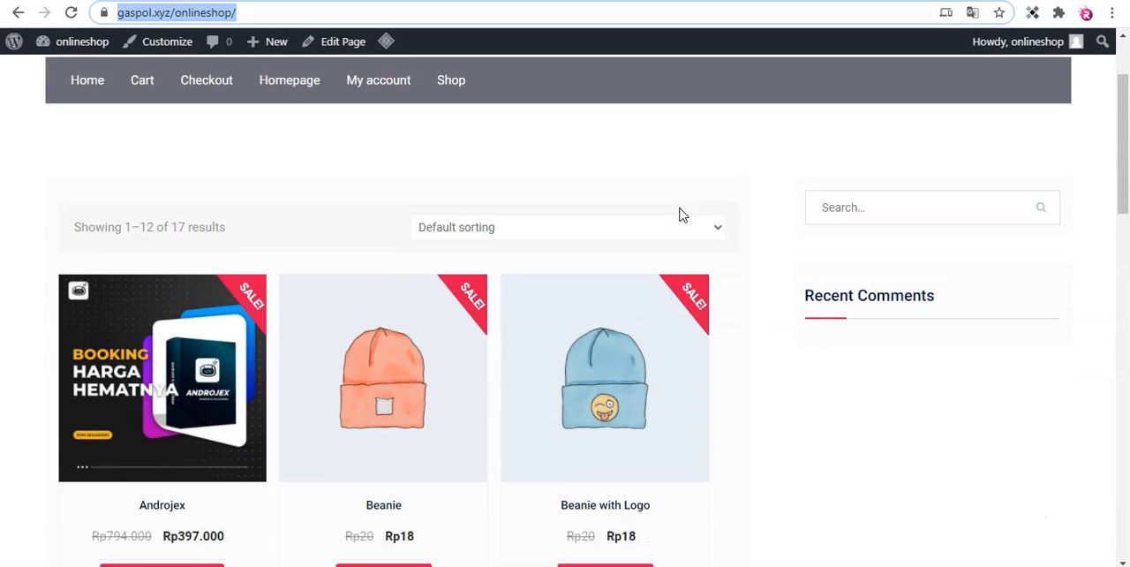
scroll(680, 215, up, 1)
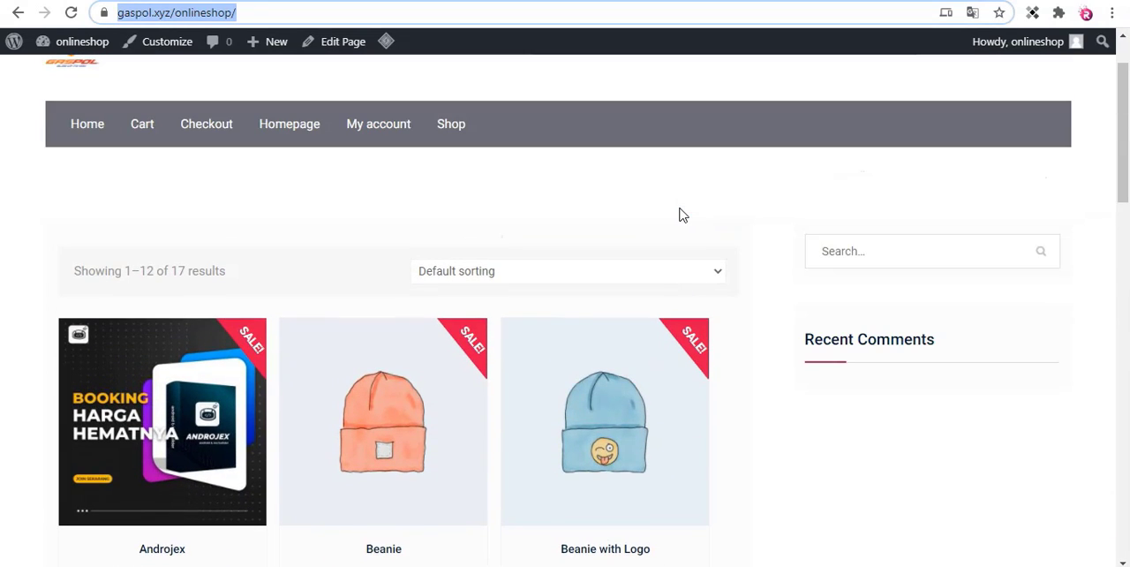
scroll(545, 350, down, 1)
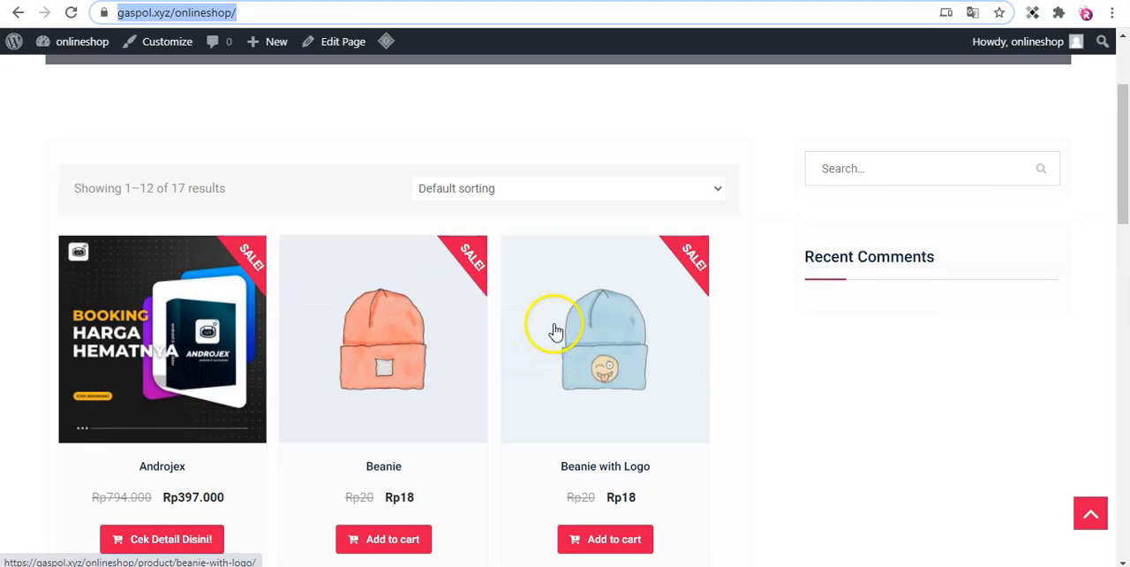
scroll(566, 235, down, 1)
scroll(565, 236, up, 2)
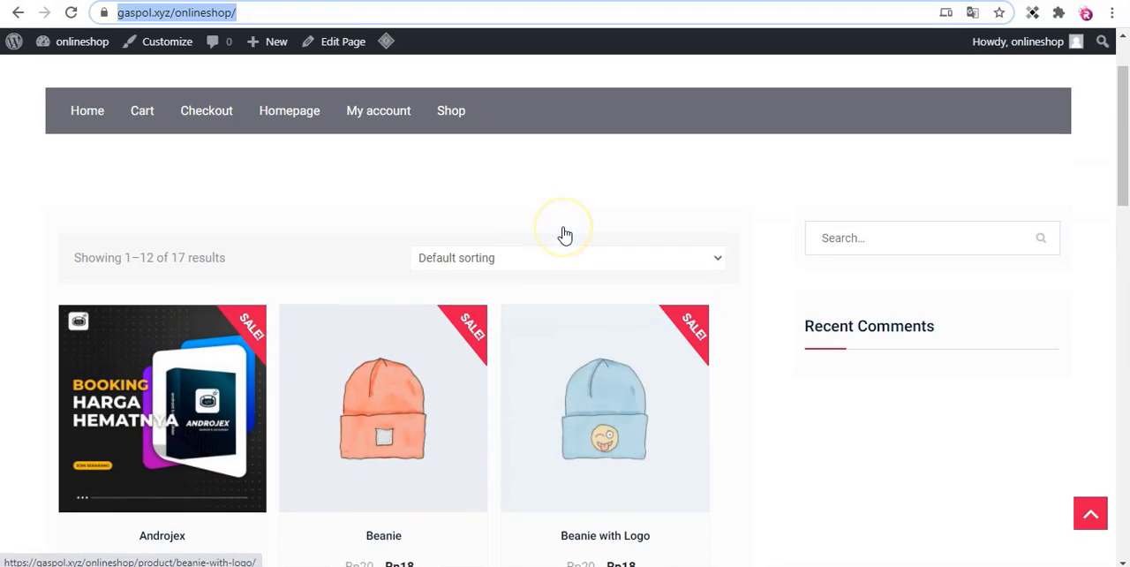
scroll(565, 235, up, 1)
scroll(566, 235, down, 2)
scroll(560, 235, up, 2)
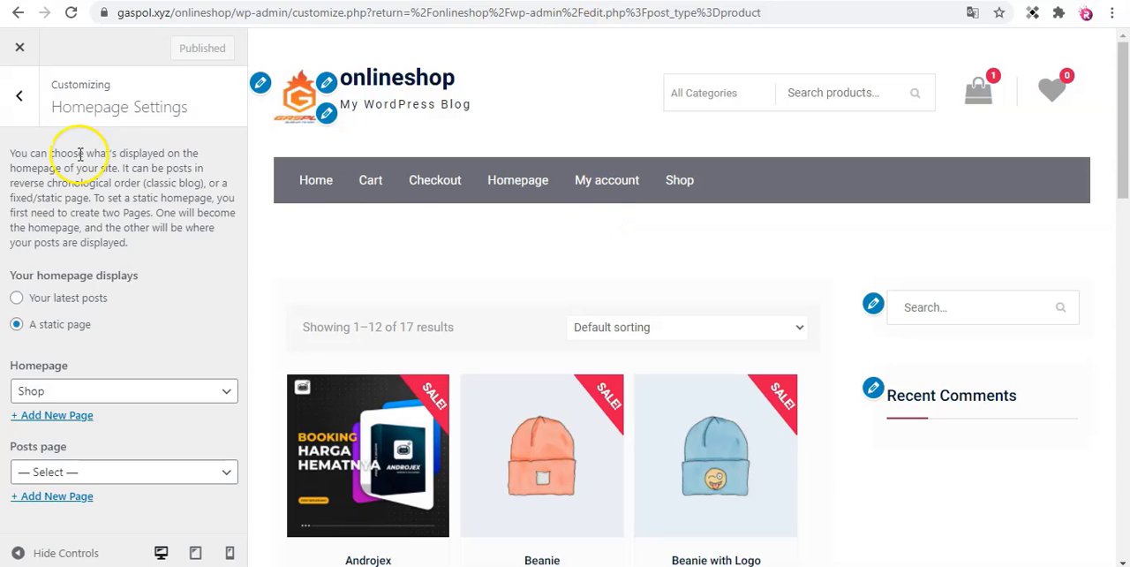
Close the customizer and look through the store's list of all products in the WordPress admin.
click(18, 49)
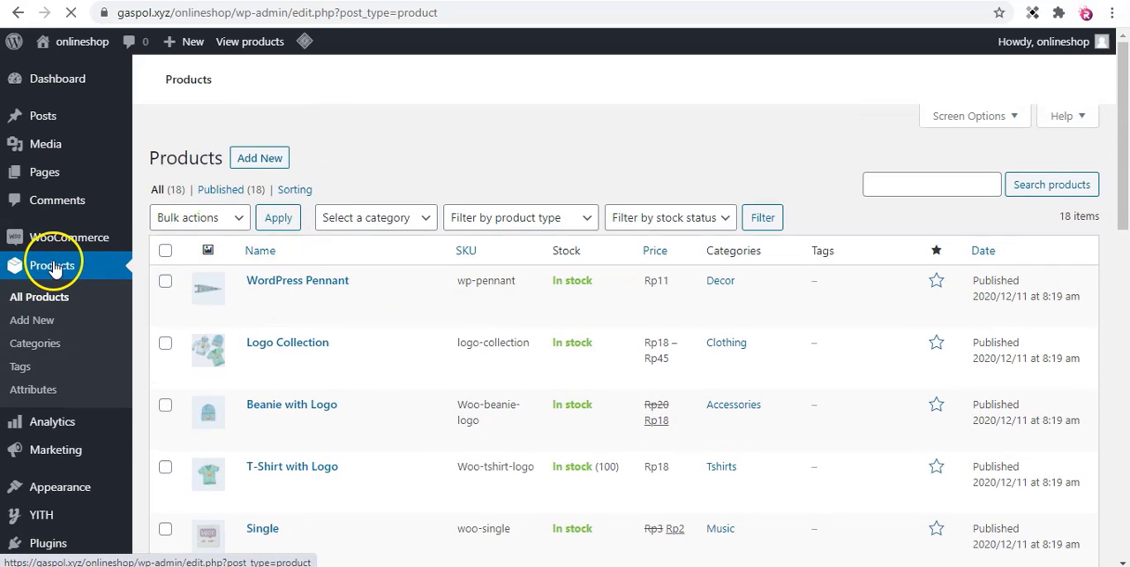
scroll(156, 270, down, 1)
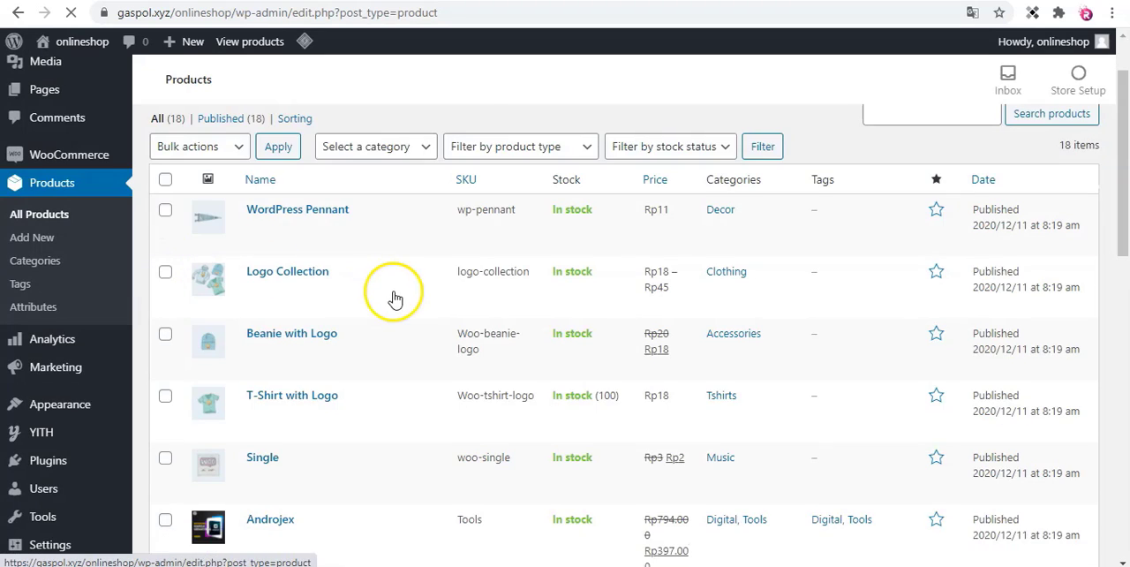
mouse_move(394, 299)
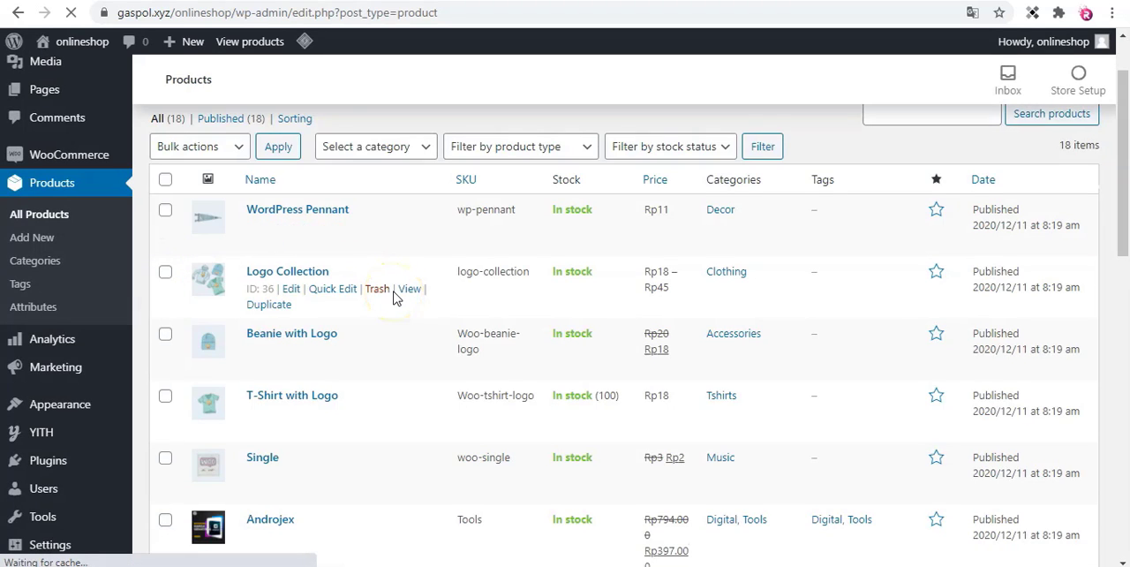
scroll(395, 298, up, 1)
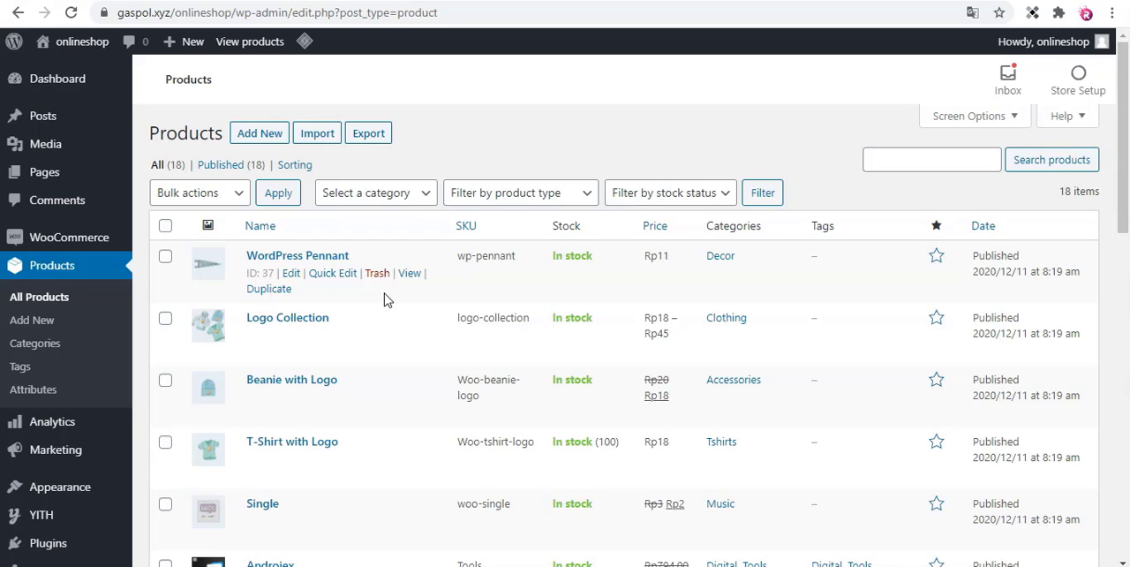
scroll(384, 300, down, 2)
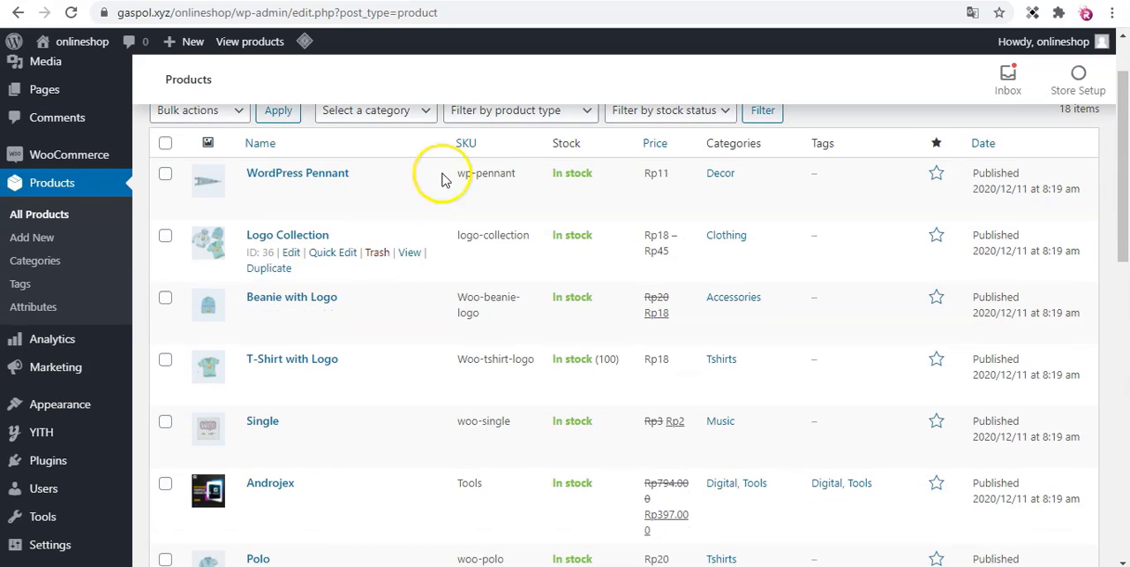
scroll(411, 217, up, 2)
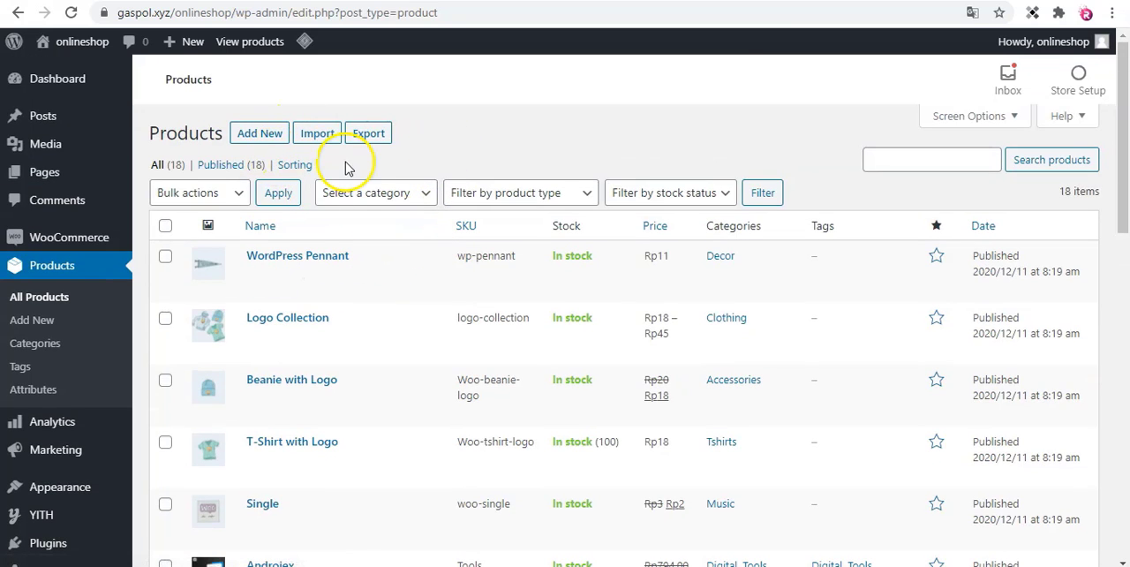
Create a new product titled "Sepatu Sport" with the description "Sepatu sport trendy".
click(263, 140)
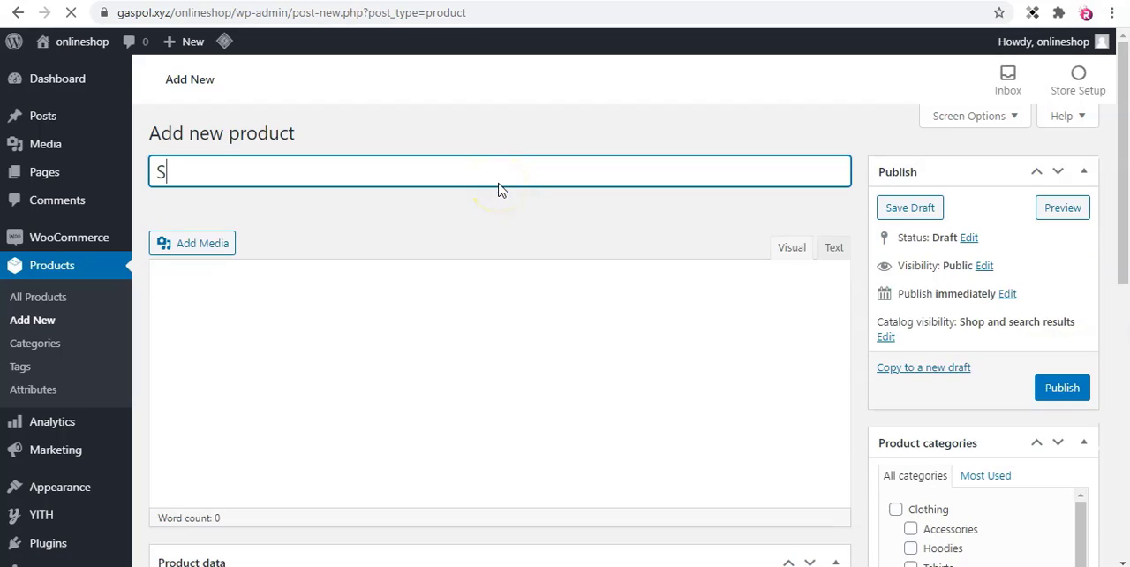
text(Sepatu Sport)
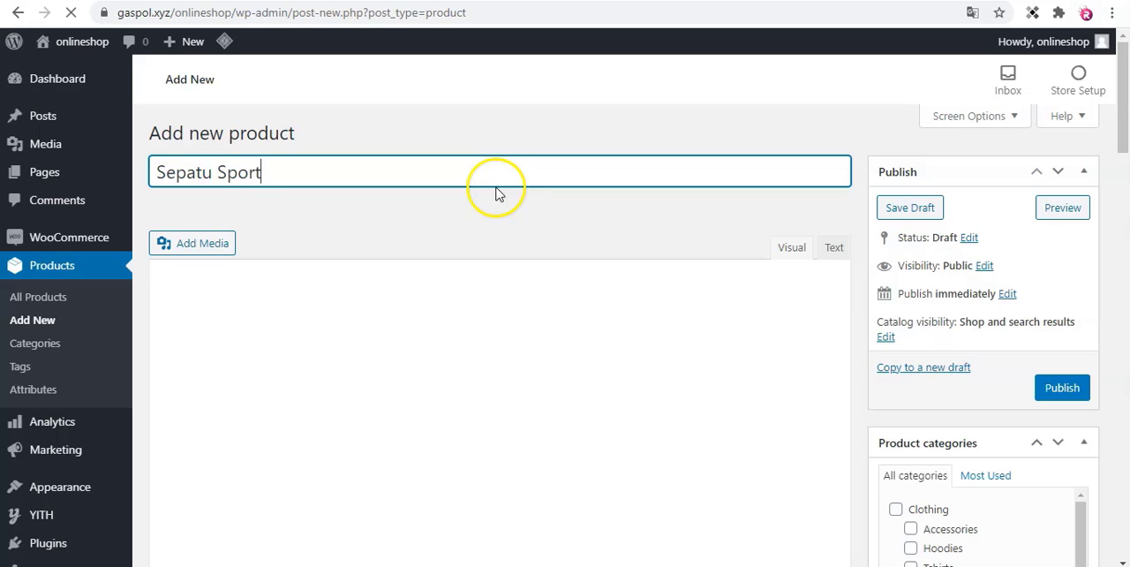
scroll(494, 205, down, 1)
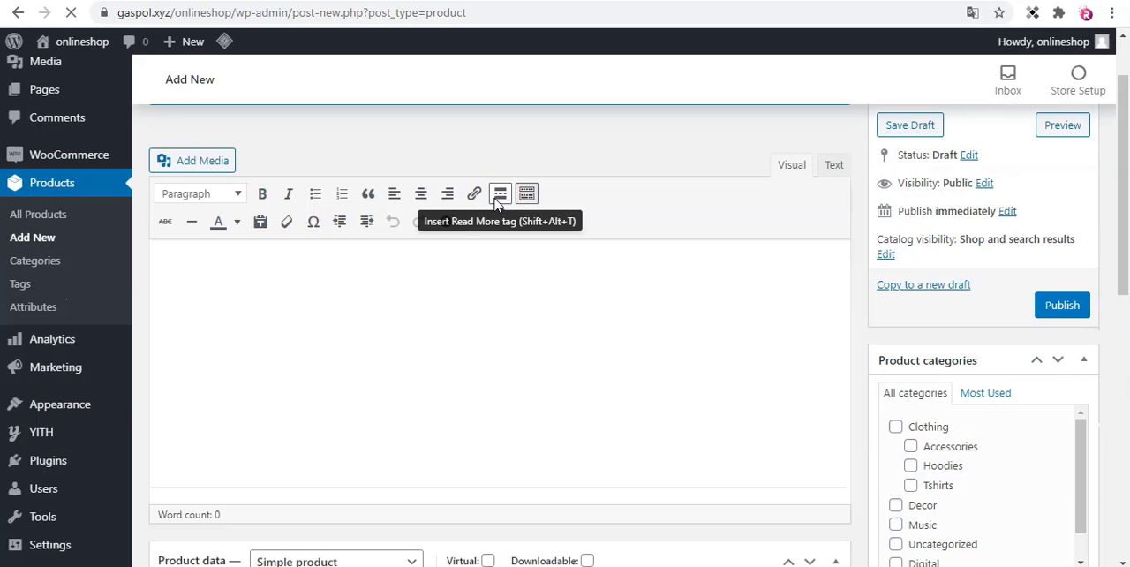
click(482, 310)
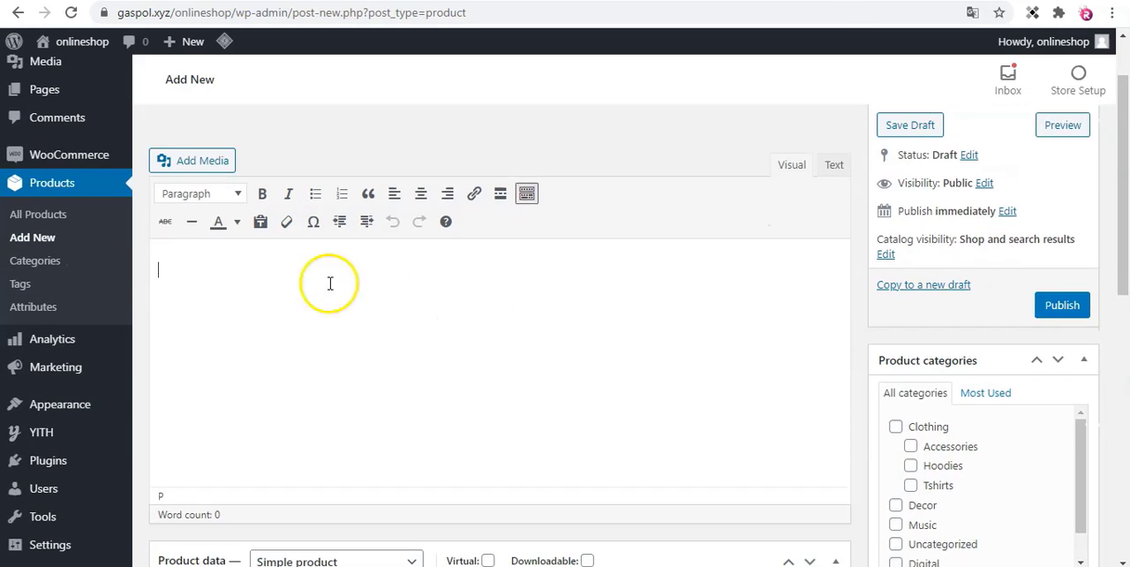
click(441, 339)
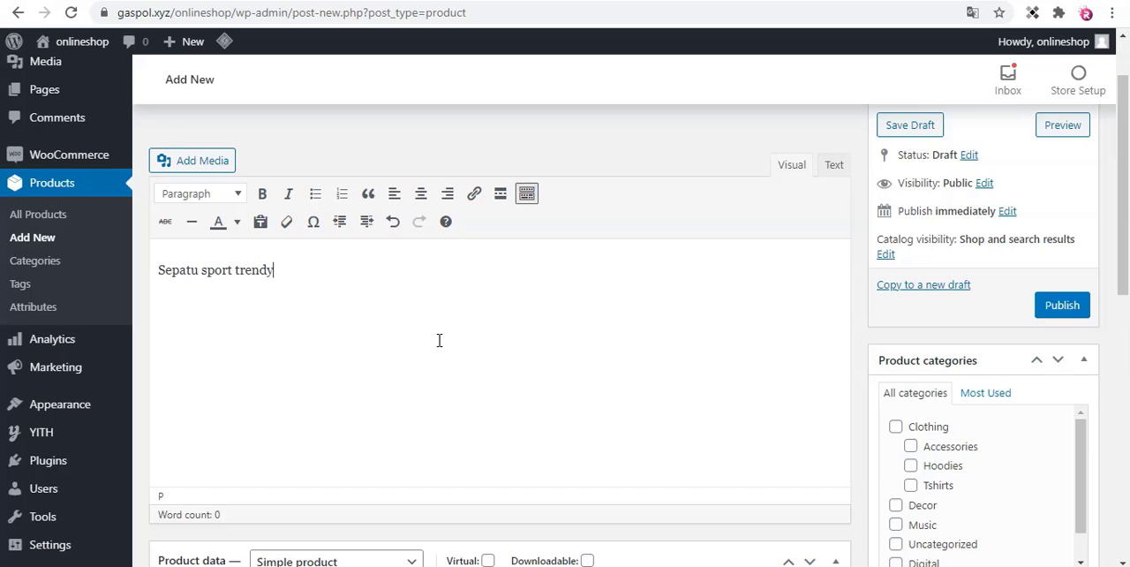
Look over the new product form's description, Product data settings and category list.
scroll(438, 328, down, 2)
scroll(437, 328, up, 2)
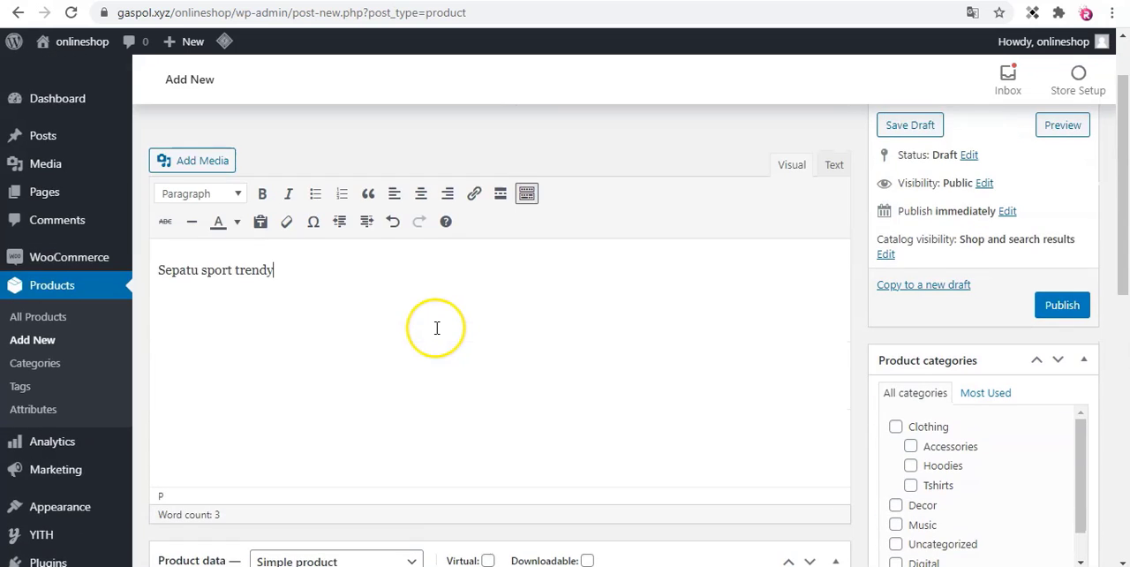
scroll(438, 327, down, 2)
scroll(437, 328, down, 2)
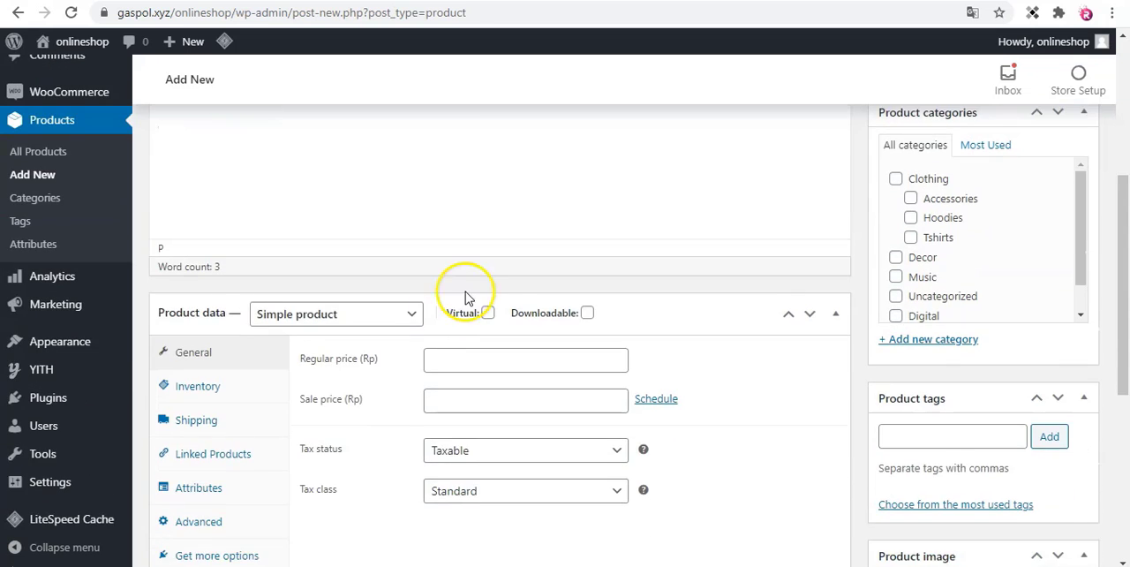
scroll(467, 297, up, 2)
scroll(494, 259, up, 2)
scroll(497, 255, down, 4)
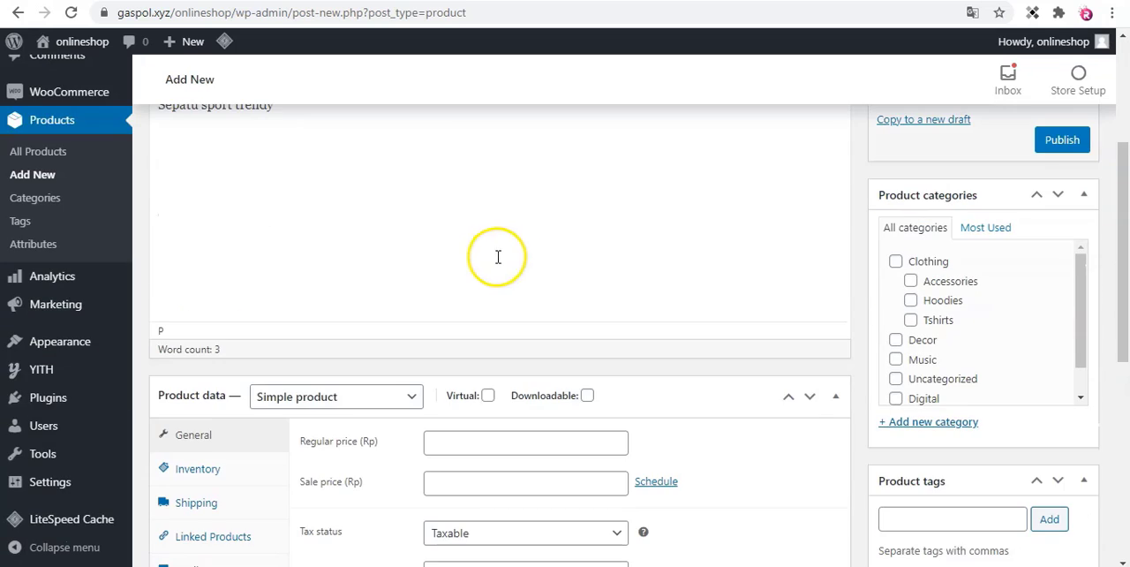
scroll(939, 355, down, 1)
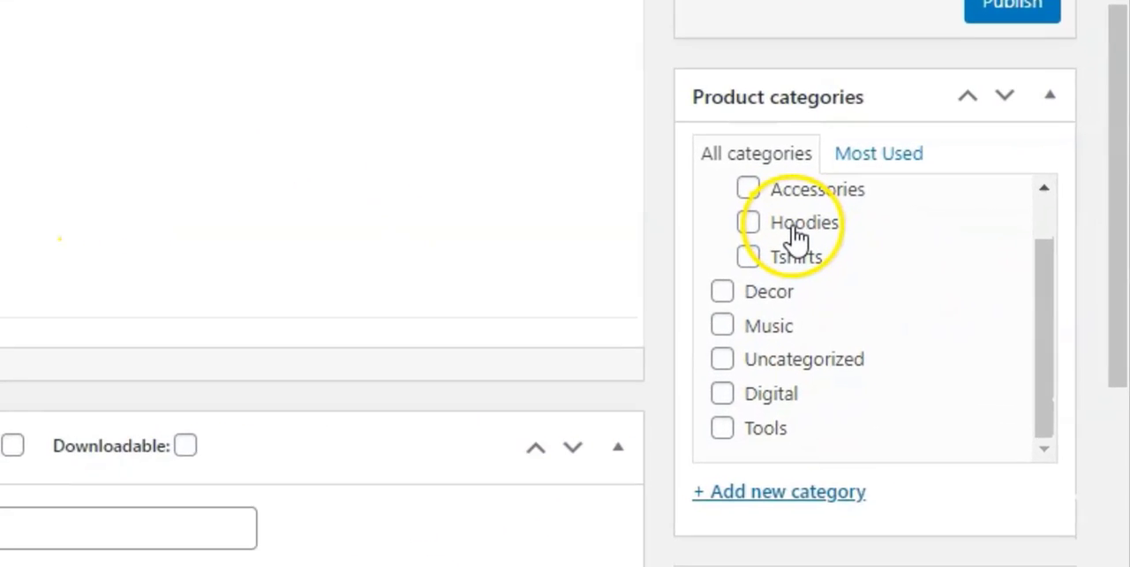
scroll(894, 358, up, 1)
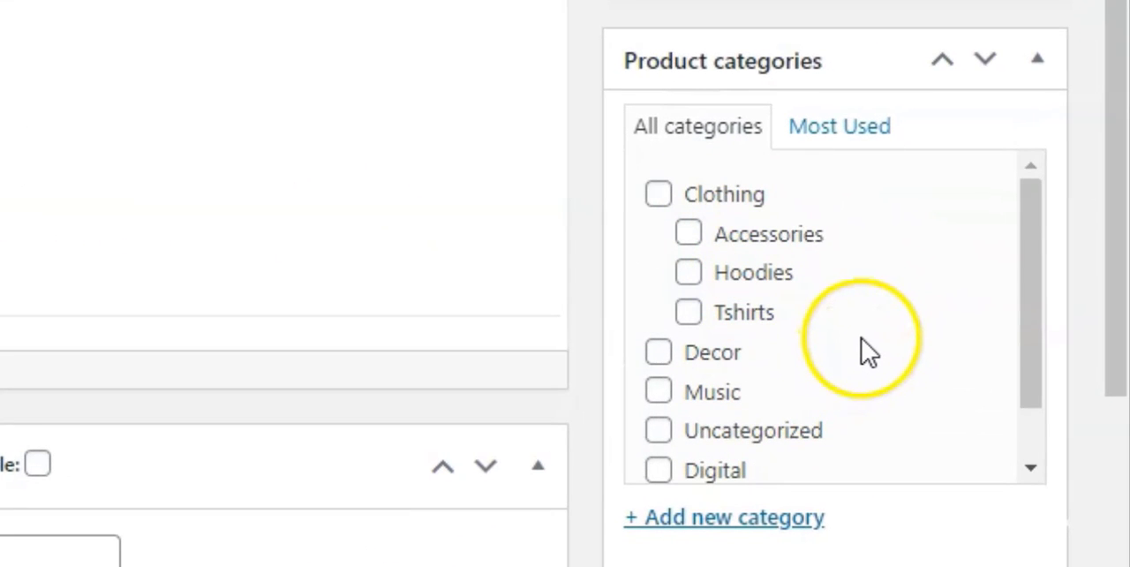
Add a new product category "Sepatu" under the parent category Clothing and assign it to the product.
scroll(865, 336, down, 1)
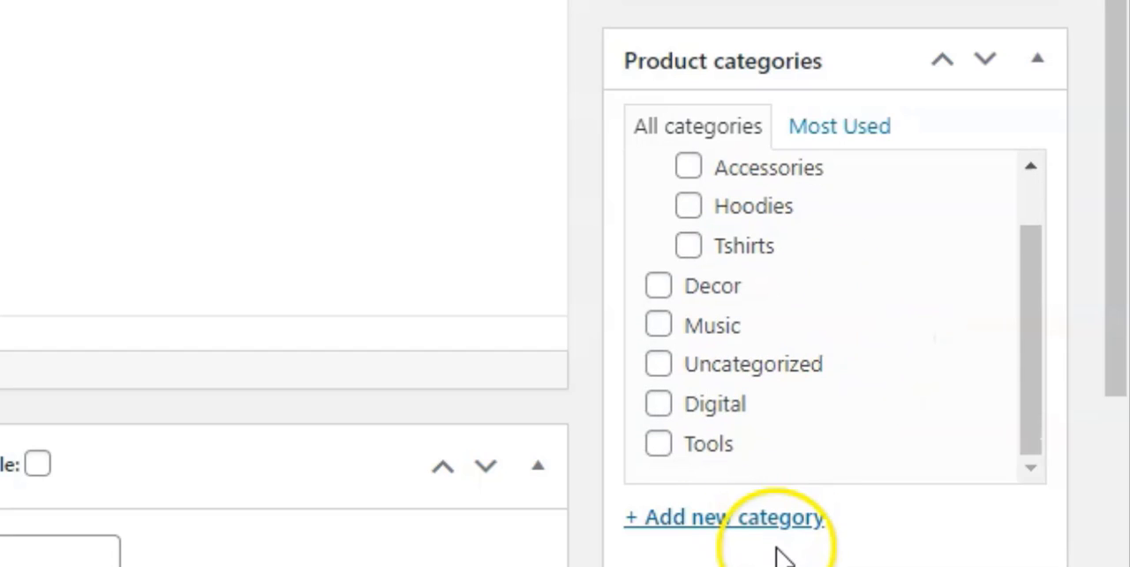
click(723, 521)
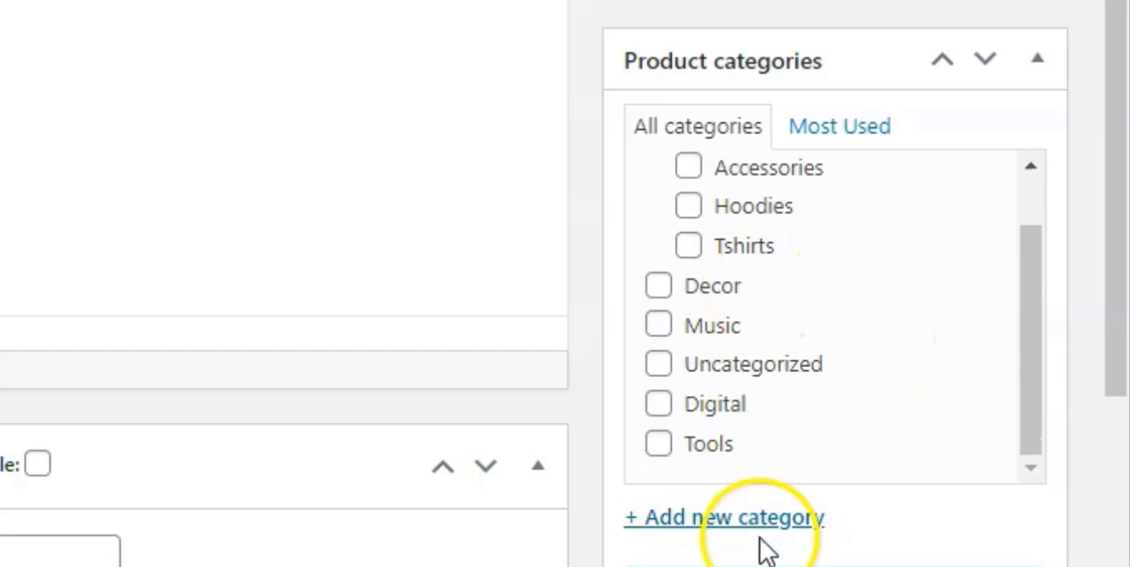
scroll(763, 549, down, 3)
click(755, 269)
text(S)
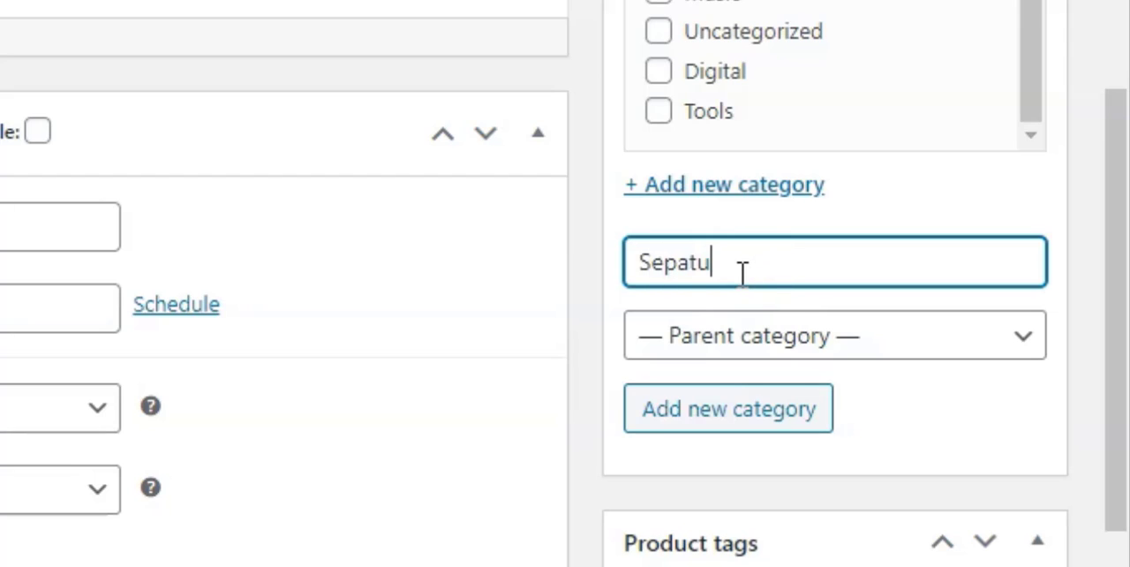
text(epatu)
click(792, 346)
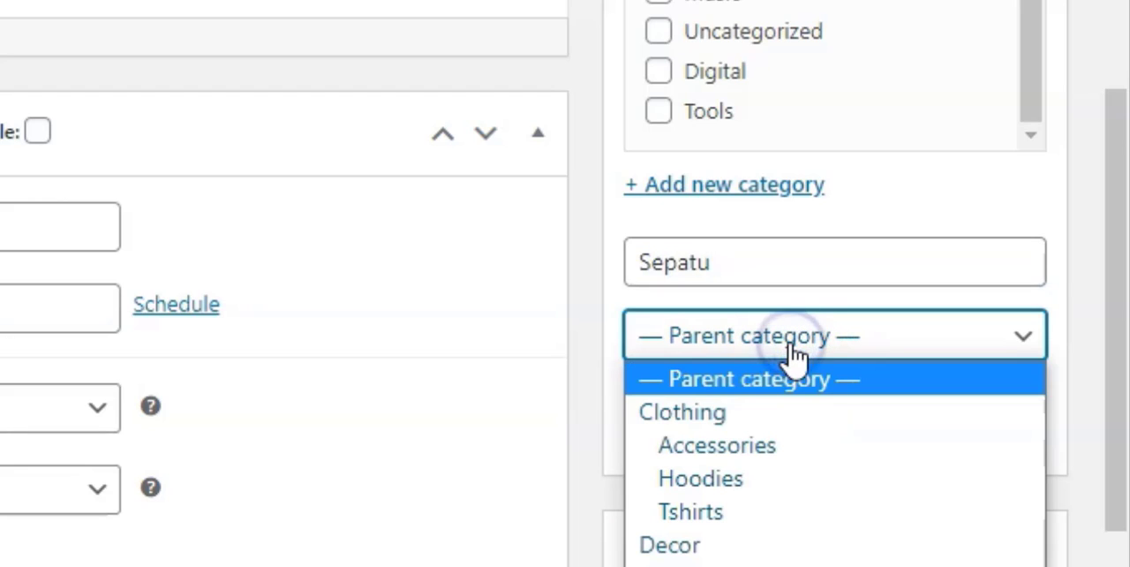
click(751, 422)
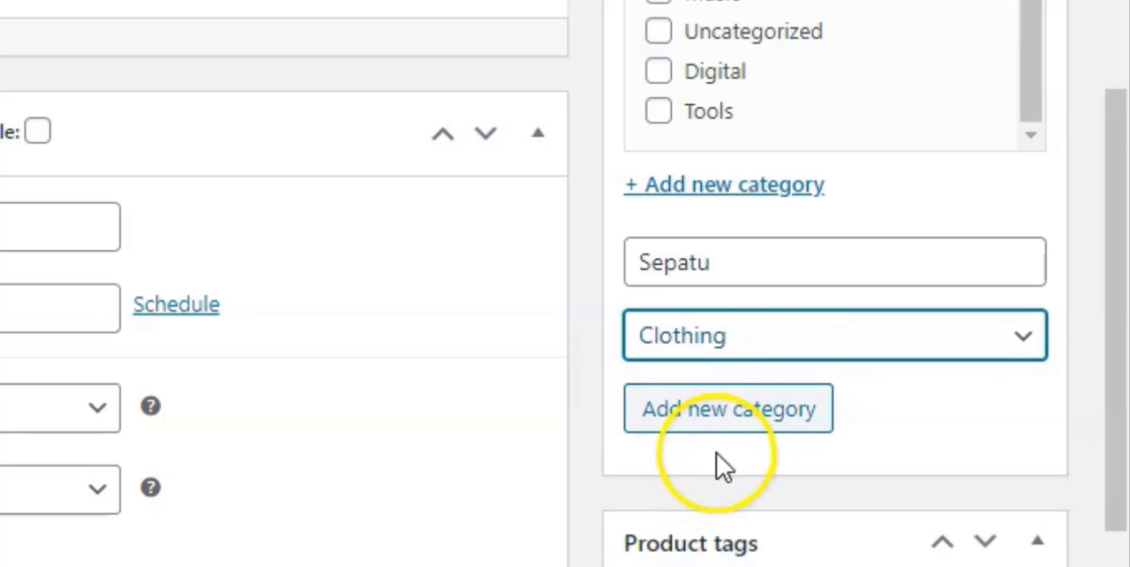
click(725, 422)
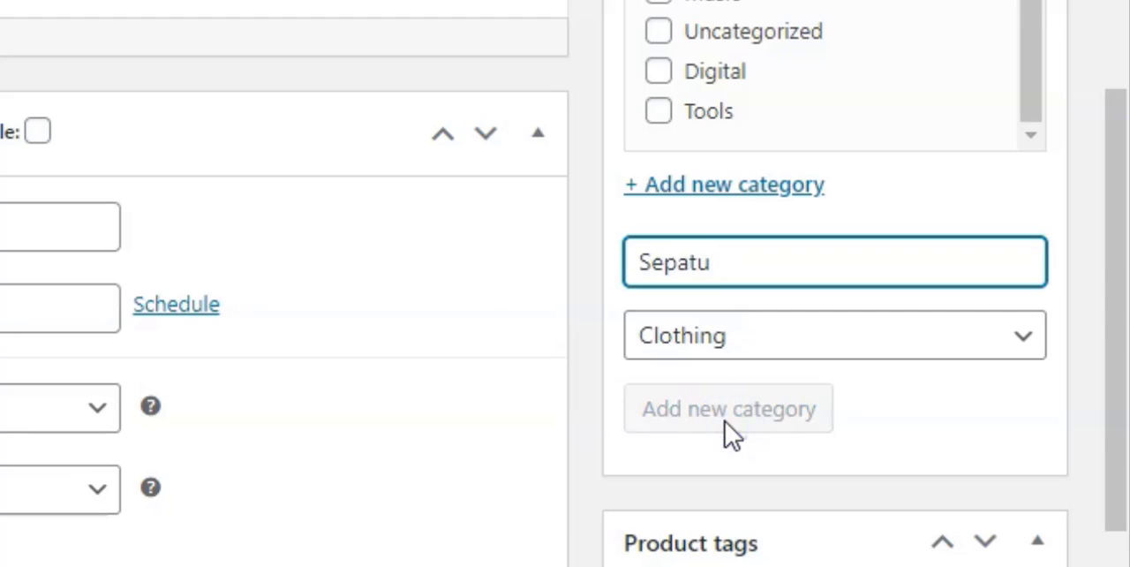
scroll(725, 422, up, 1)
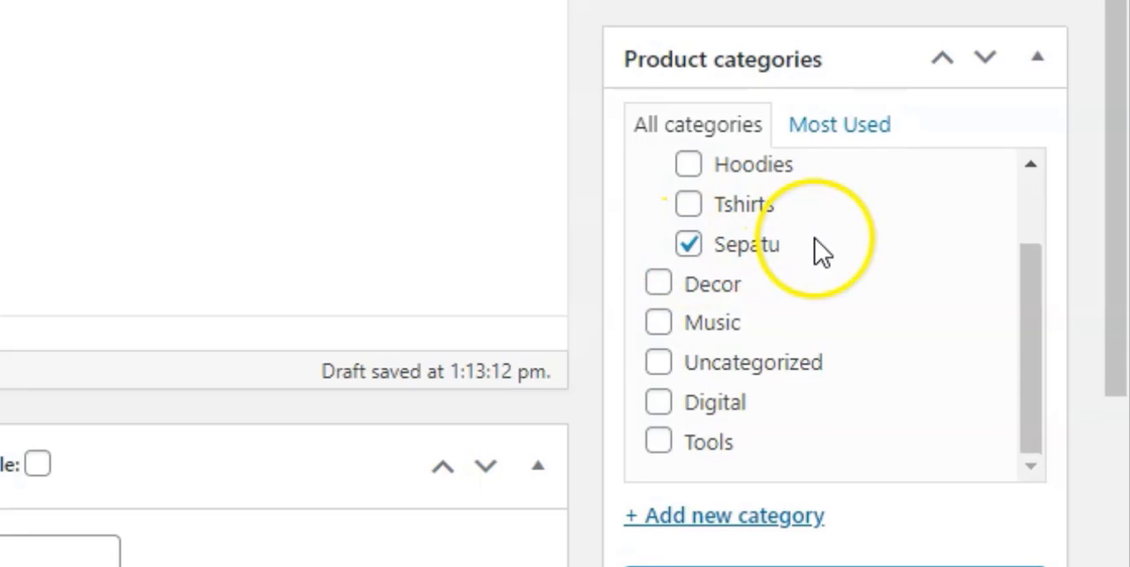
Add the tag "sepatu" to the product and display the most used tags.
scroll(821, 251, down, 1)
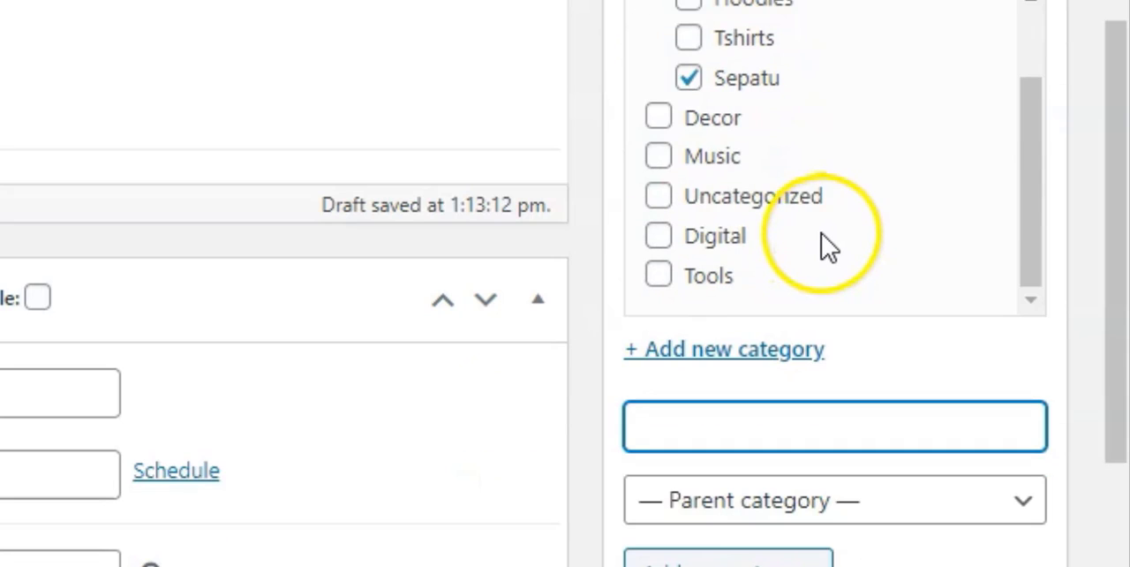
scroll(823, 249, down, 2)
scroll(821, 251, down, 2)
click(780, 133)
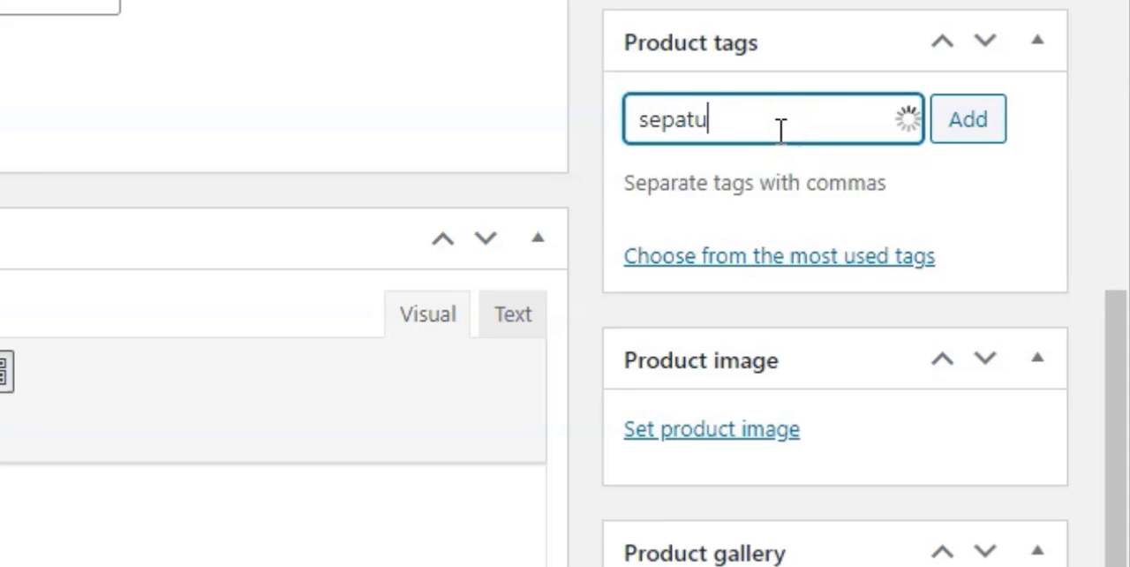
click(789, 257)
click(966, 121)
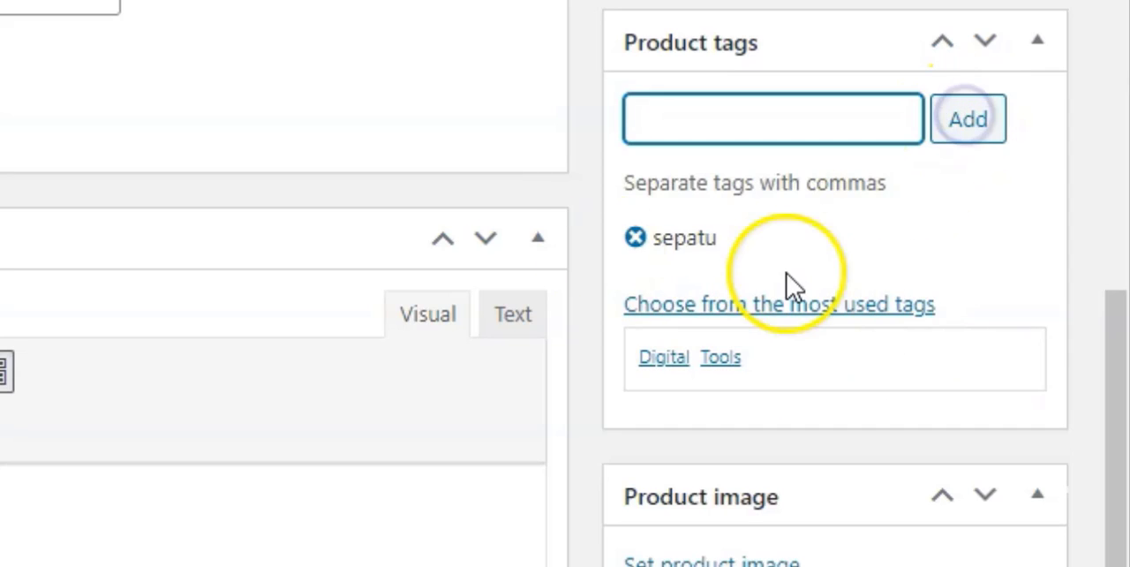
View the live onlineshop homepage to see how product images appear in the product grid.
scroll(785, 281, down, 1)
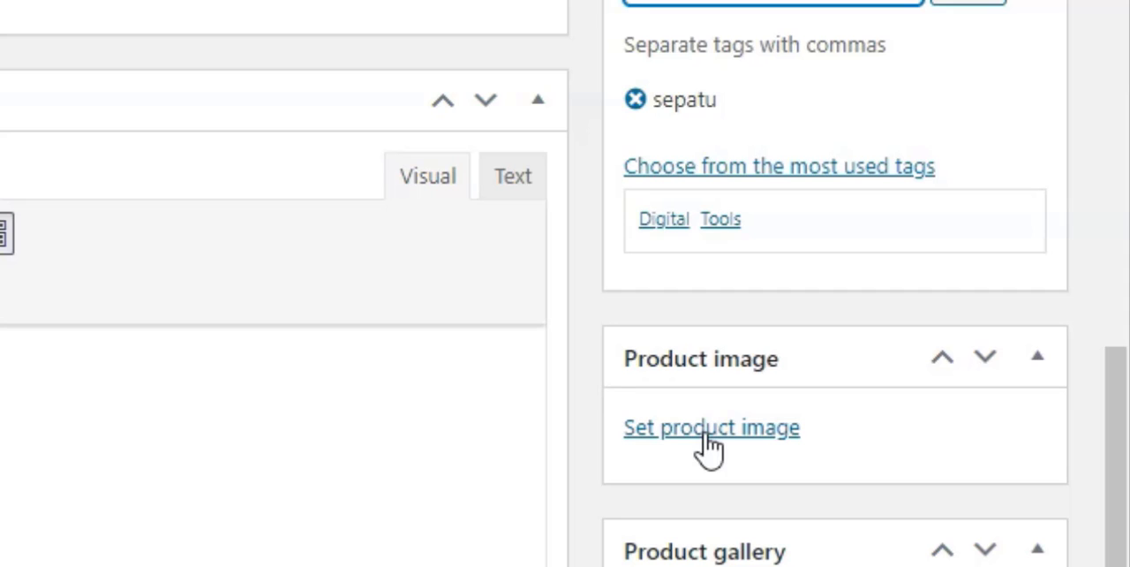
click(721, 296)
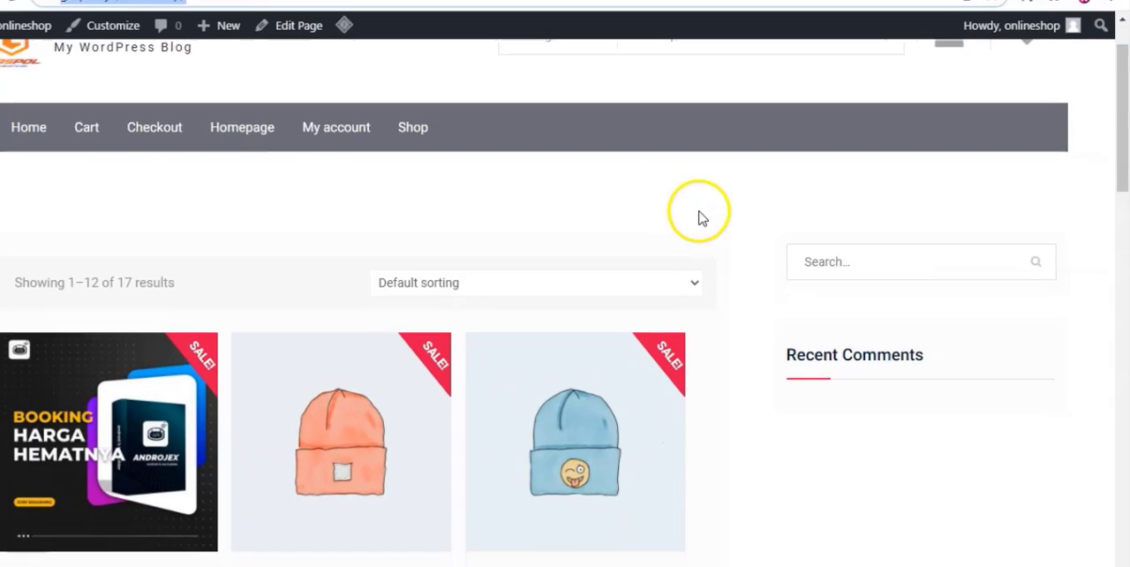
scroll(702, 218, down, 1)
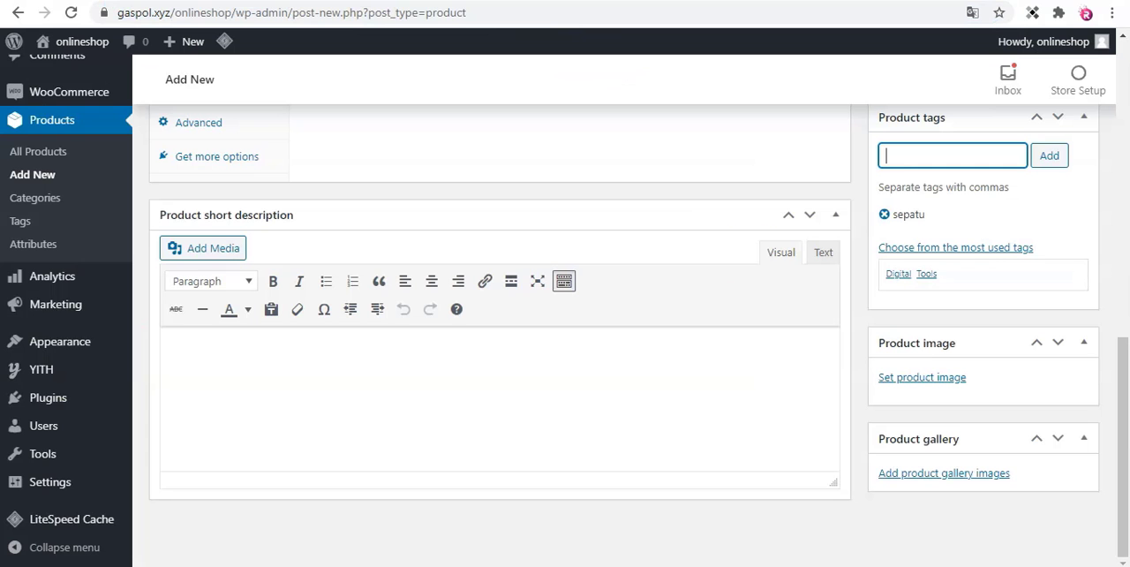
Upload sepatu oke.jpg from the Downloads folder through the product image dialog.
click(904, 379)
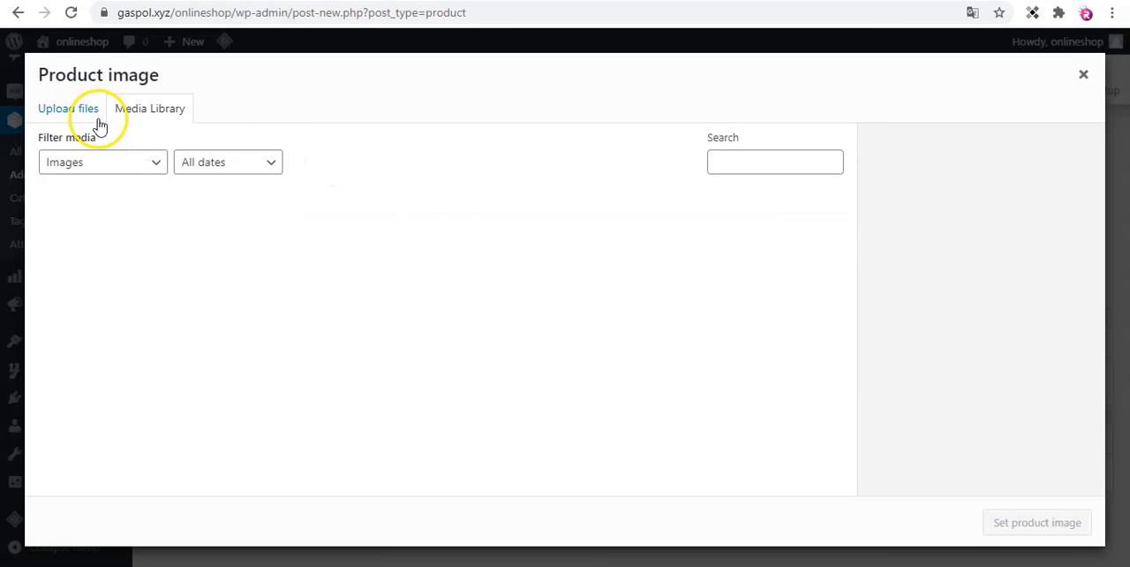
click(75, 111)
click(563, 332)
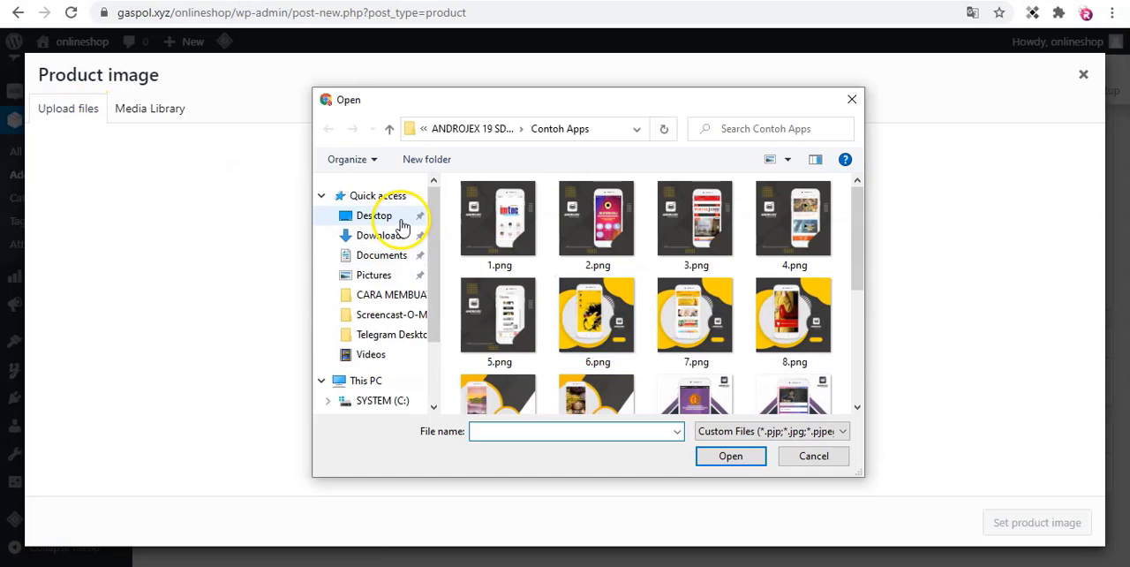
click(381, 234)
click(499, 243)
click(731, 456)
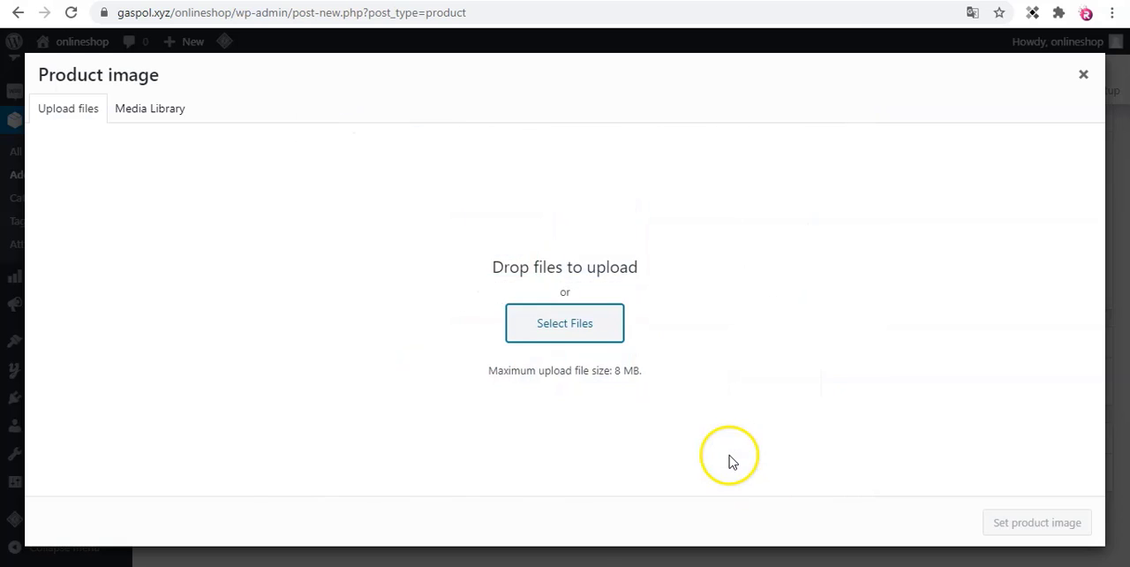
Upload sepatu oke 1.jpg and sepatu oke 2.jpg as well, and set the pink OKE STORE shoe picture as the product image.
click(68, 108)
click(529, 316)
click(575, 256)
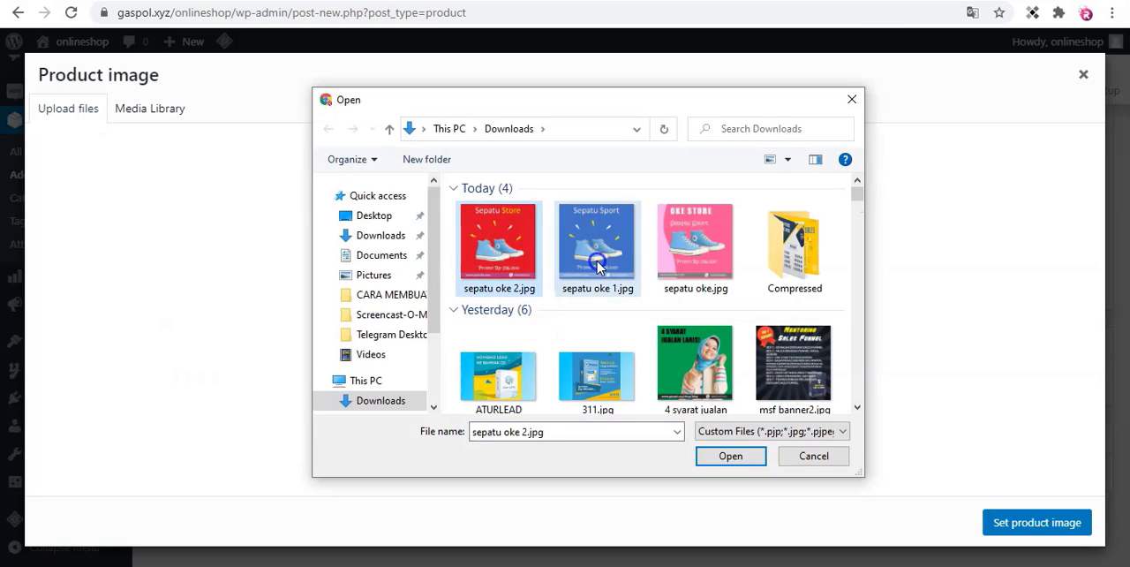
click(731, 455)
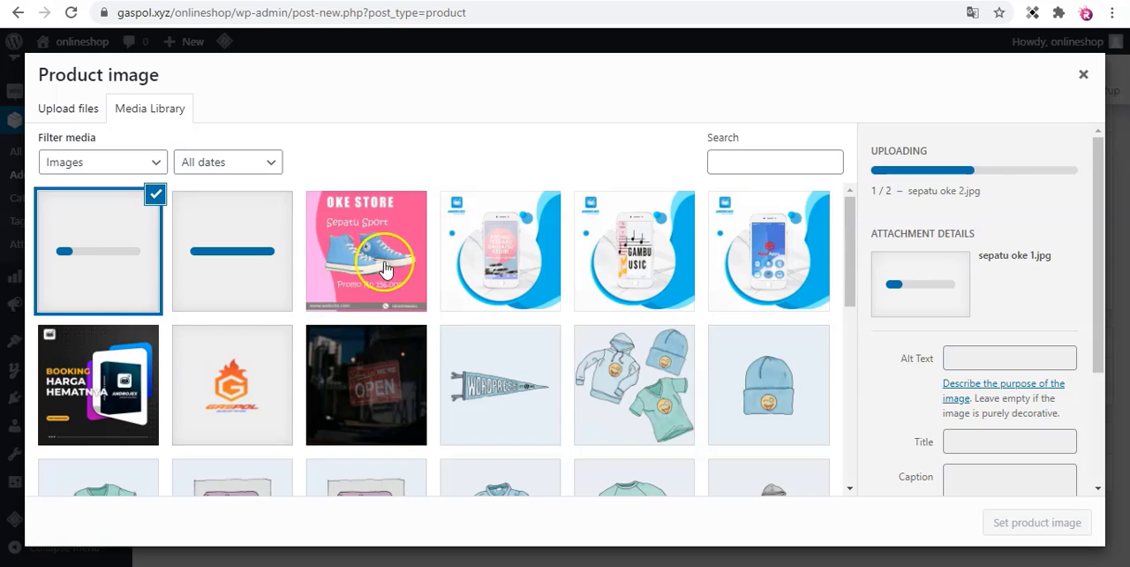
click(1037, 522)
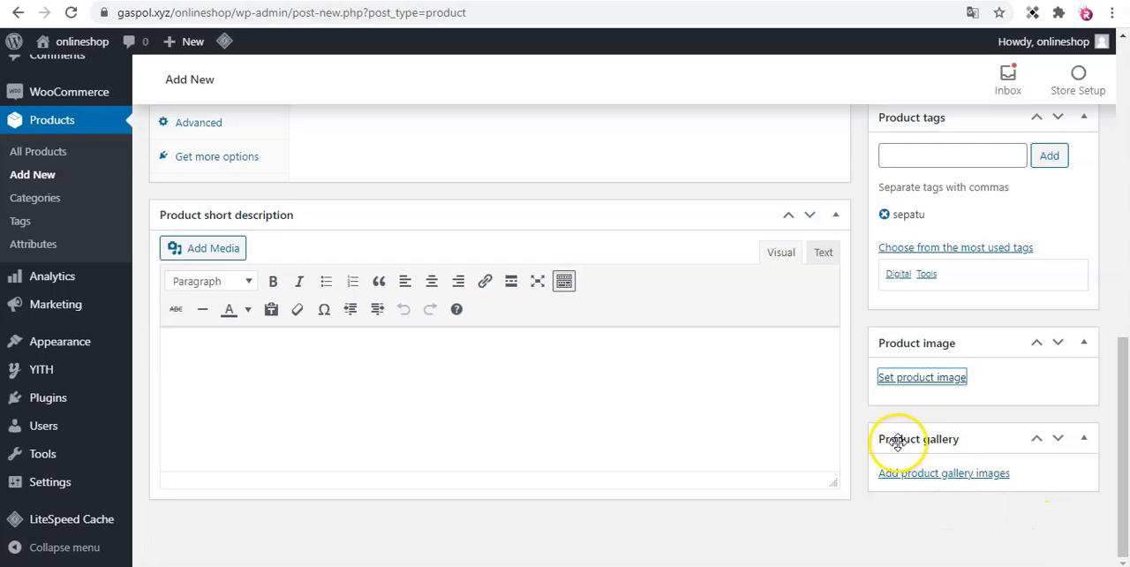
scroll(959, 477, down, 3)
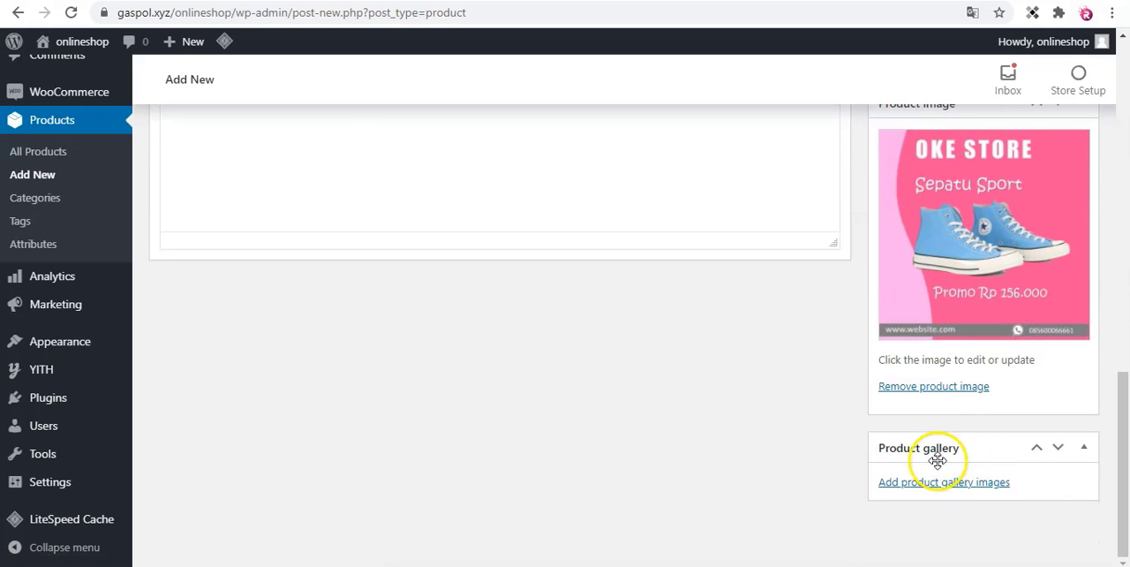
Add the blue Sepatu Sport and red Sepatu Store pictures from the media library to the product gallery.
click(949, 484)
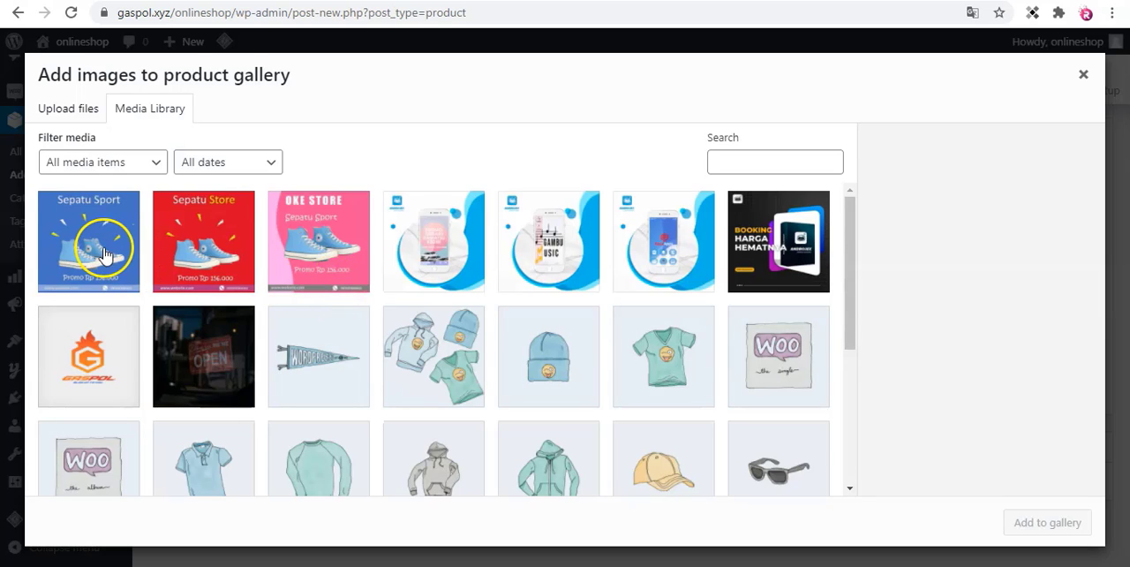
click(104, 228)
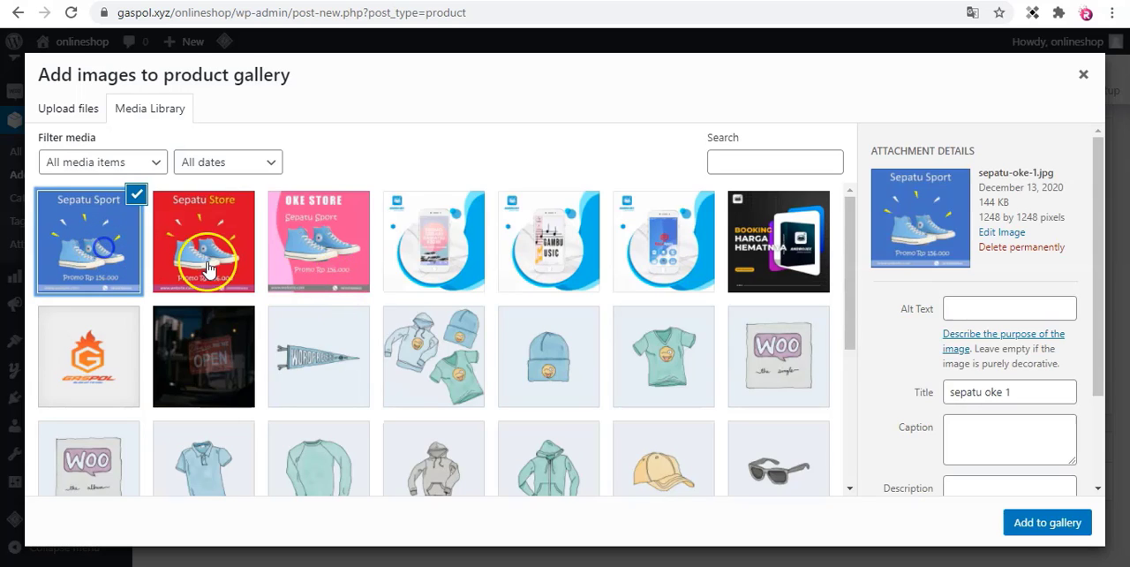
click(208, 267)
click(1025, 525)
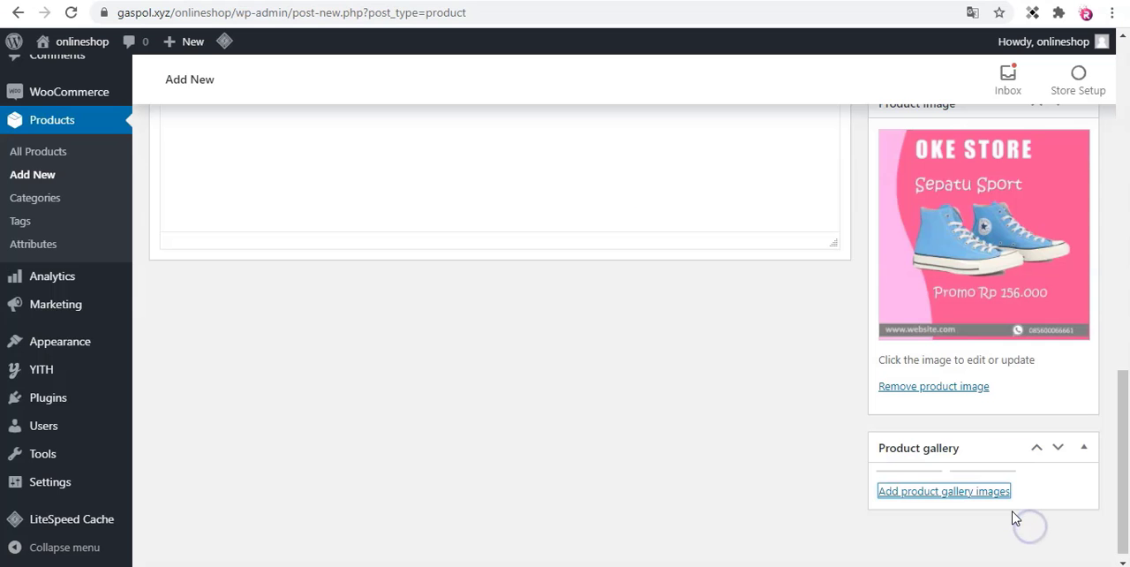
scroll(1016, 510, down, 1)
scroll(1016, 509, down, 1)
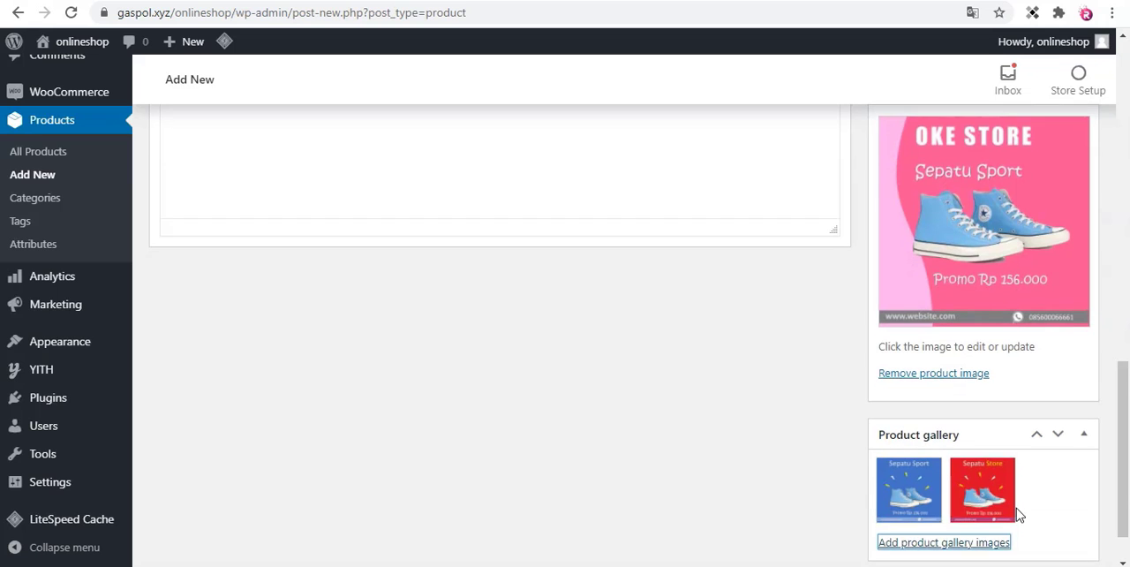
Write the product short description as "Sepatu Sport" followed by the paragraph "ini deskripsi singkat dari produk kita".
scroll(940, 479, up, 6)
scroll(947, 477, down, 3)
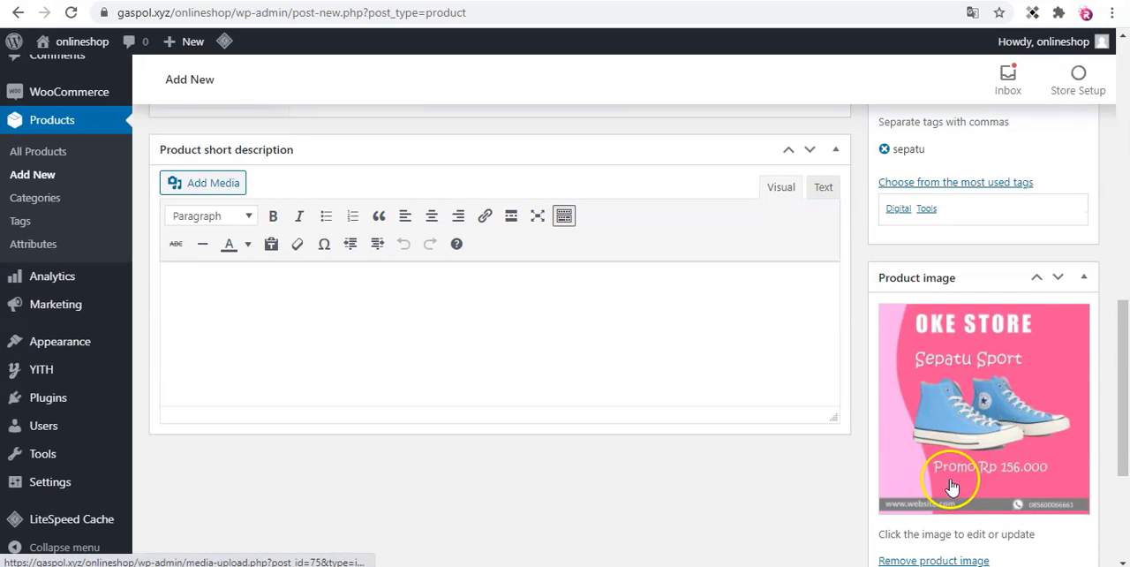
scroll(780, 432, up, 1)
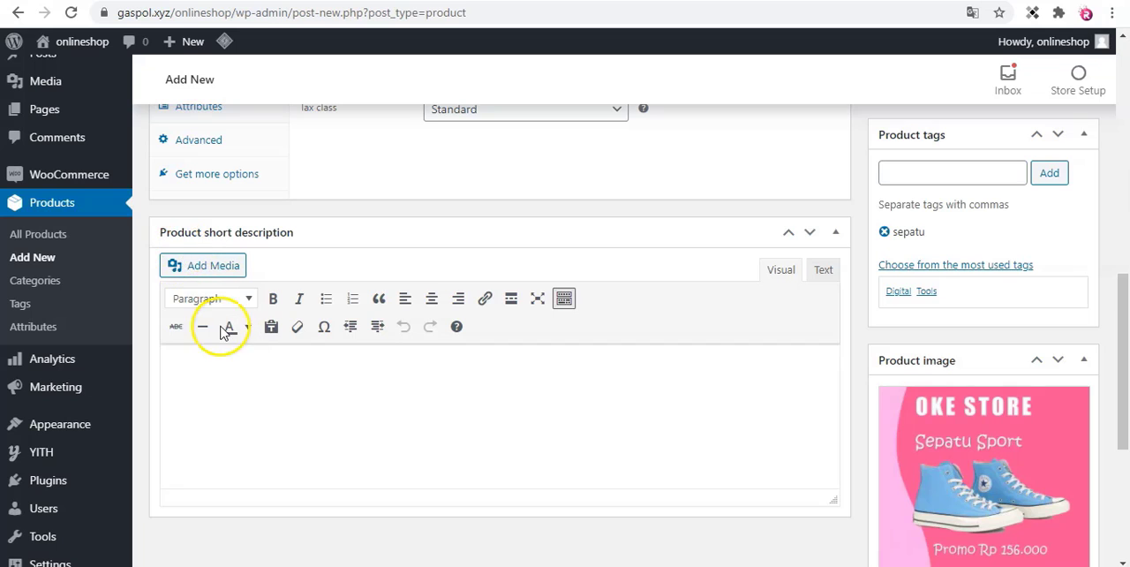
click(241, 377)
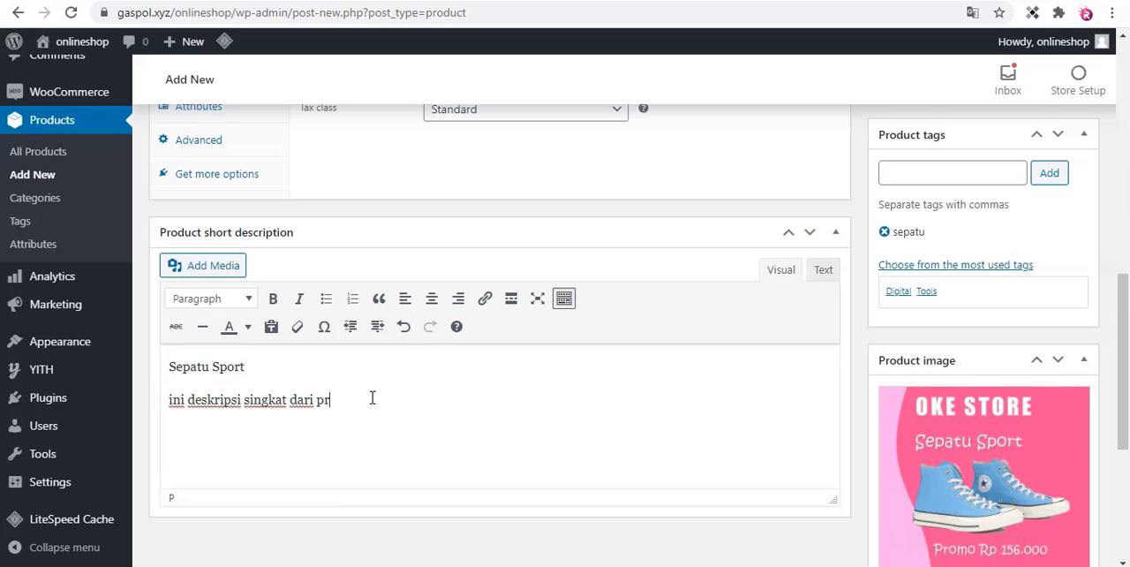
click(392, 384)
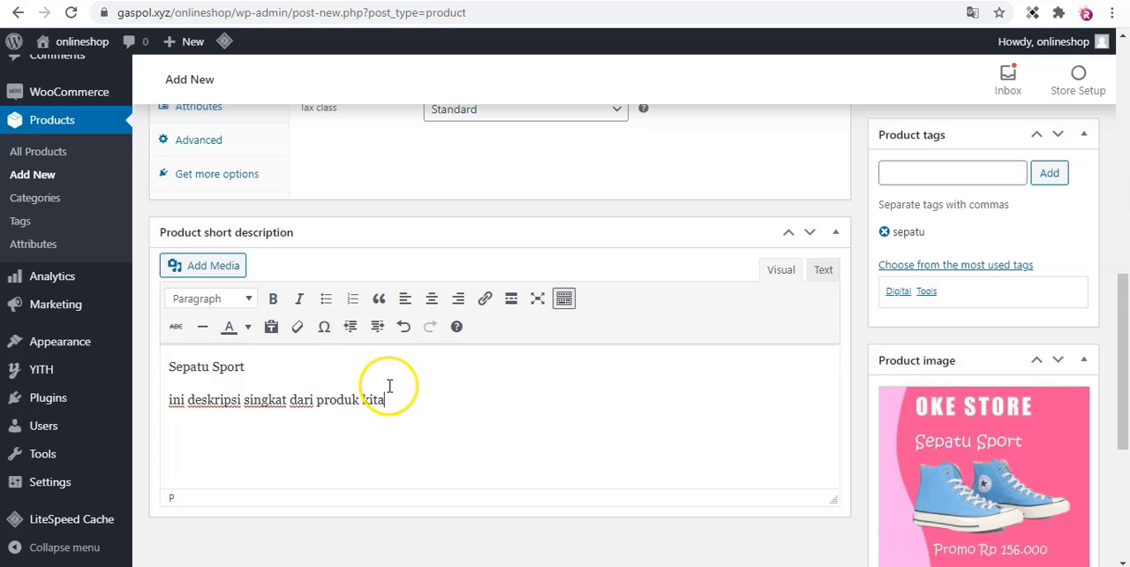
Review the main product description and where it sits relative to the product data and short description.
scroll(397, 383, down, 1)
scroll(396, 383, up, 10)
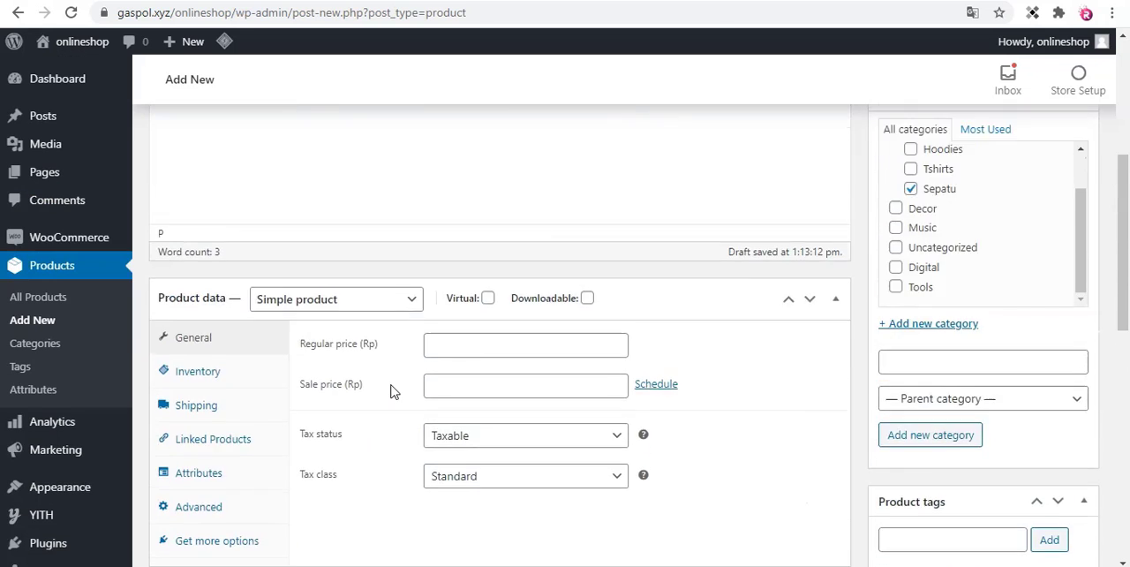
click(251, 338)
scroll(251, 339, down, 1)
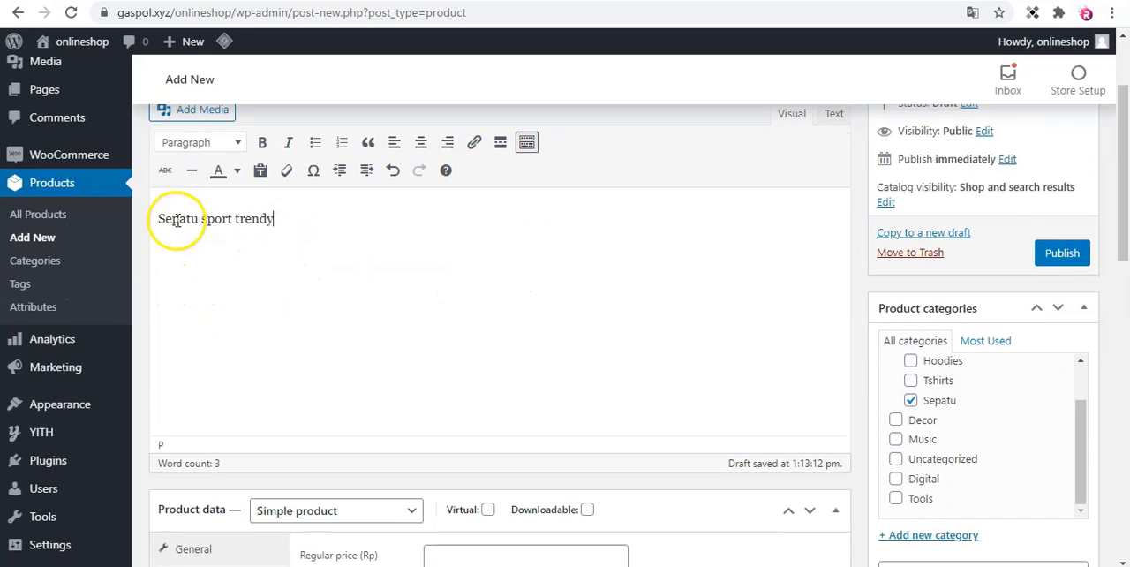
scroll(424, 283, down, 1)
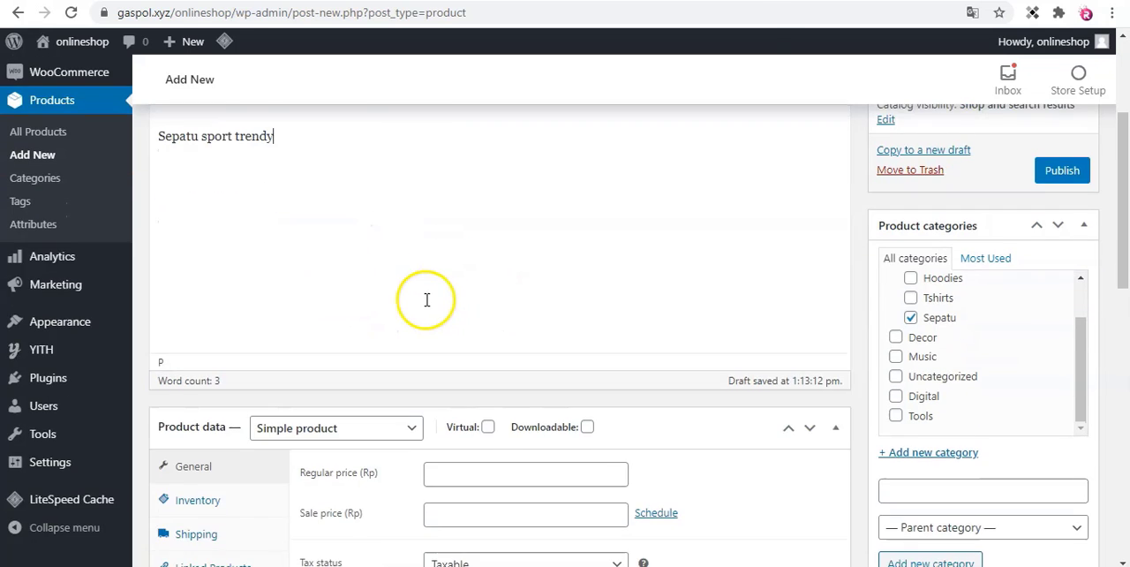
scroll(420, 305, up, 2)
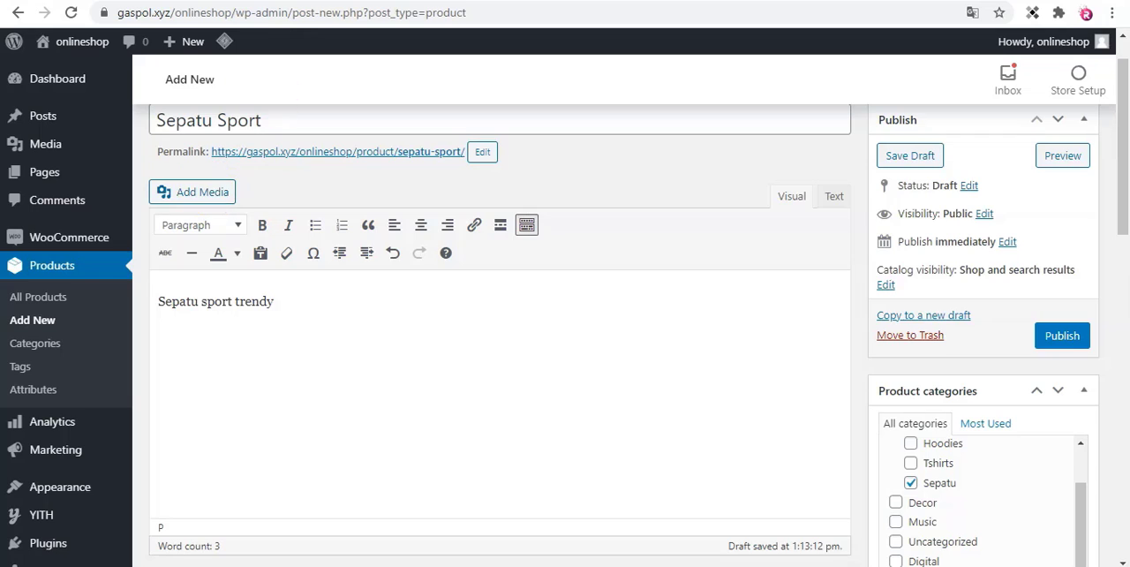
Switch to the Toko Online Digital shop, open the Androjex Promo product and examine its short and full descriptions.
click(368, 264)
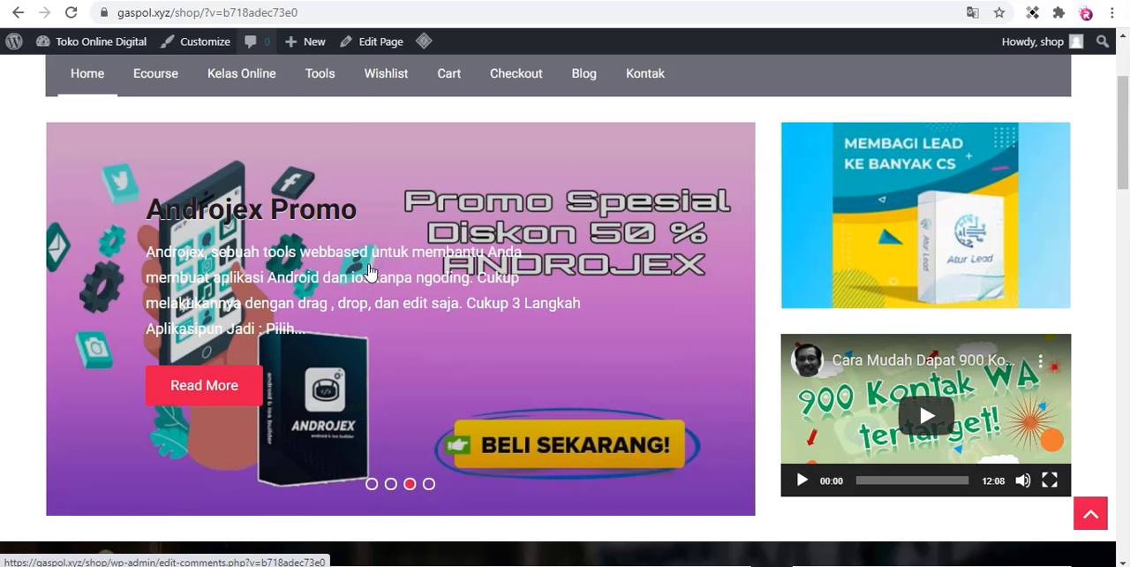
scroll(372, 264, down, 4)
scroll(372, 269, down, 5)
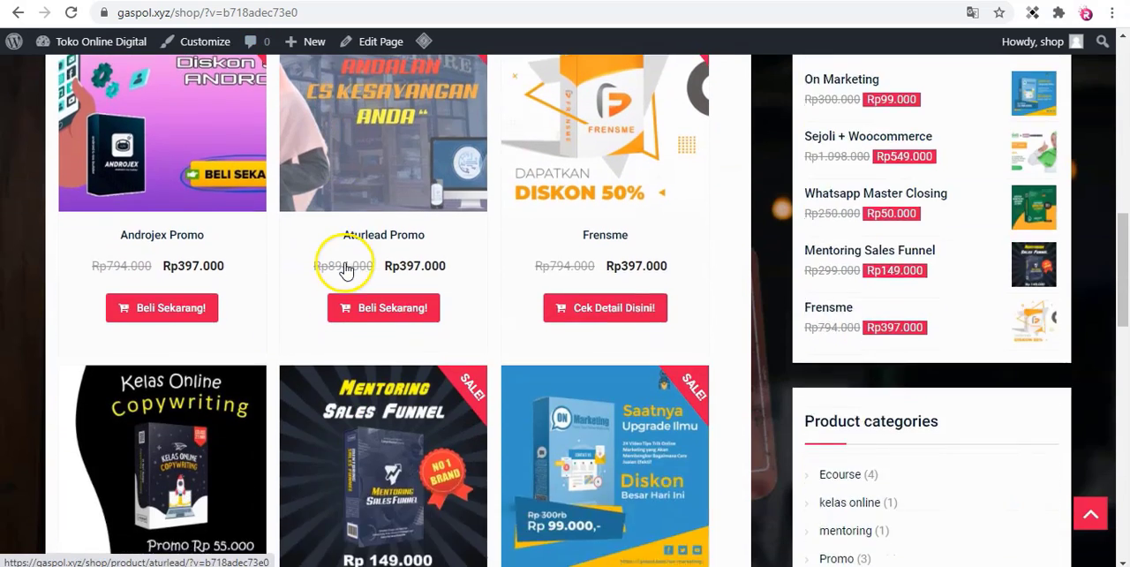
scroll(345, 270, up, 3)
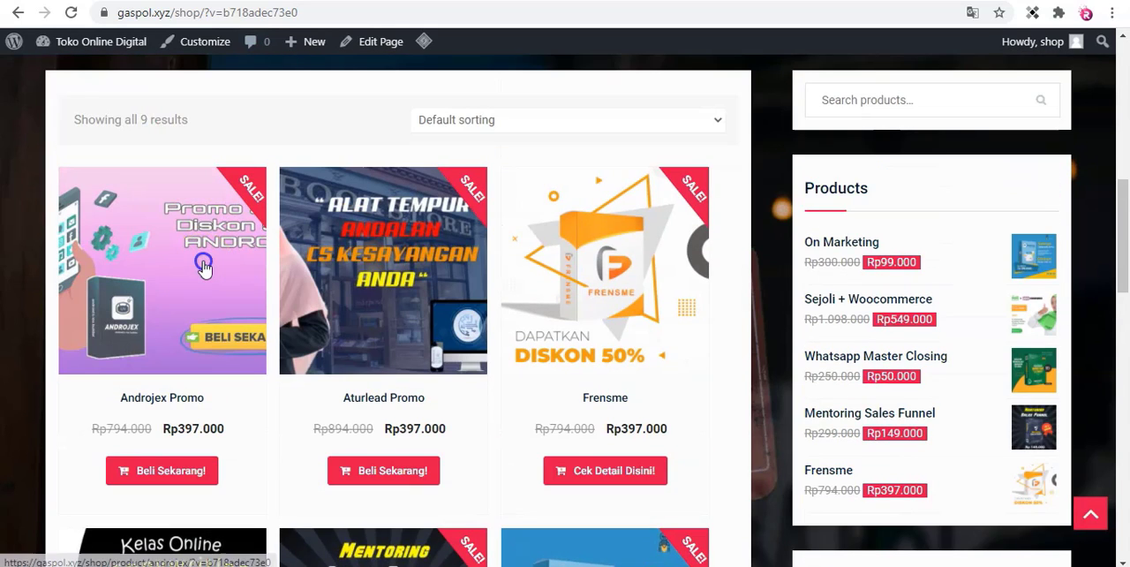
click(203, 268)
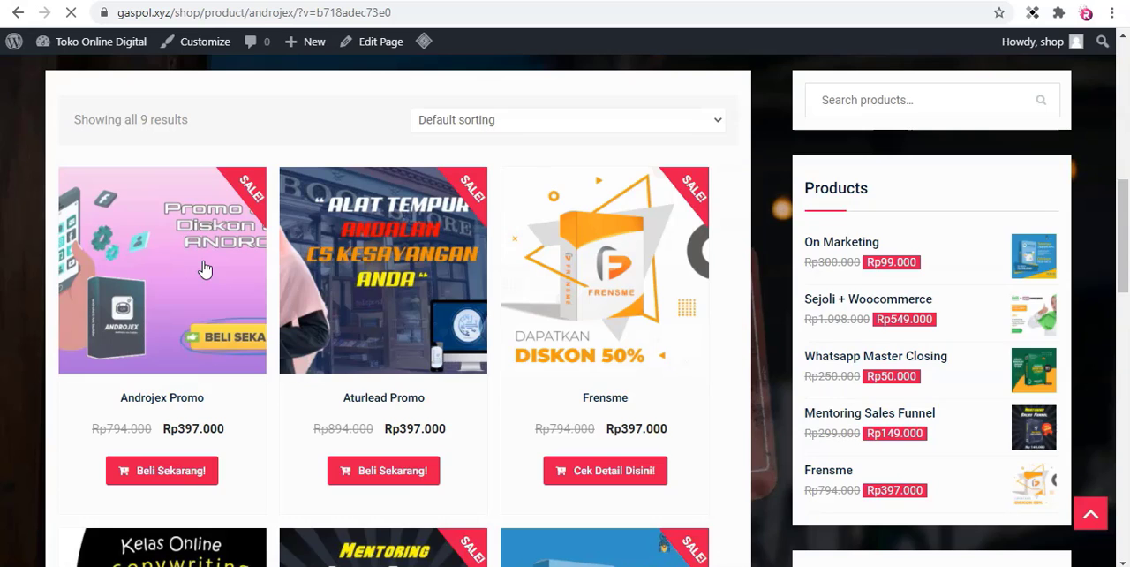
scroll(203, 265, down, 4)
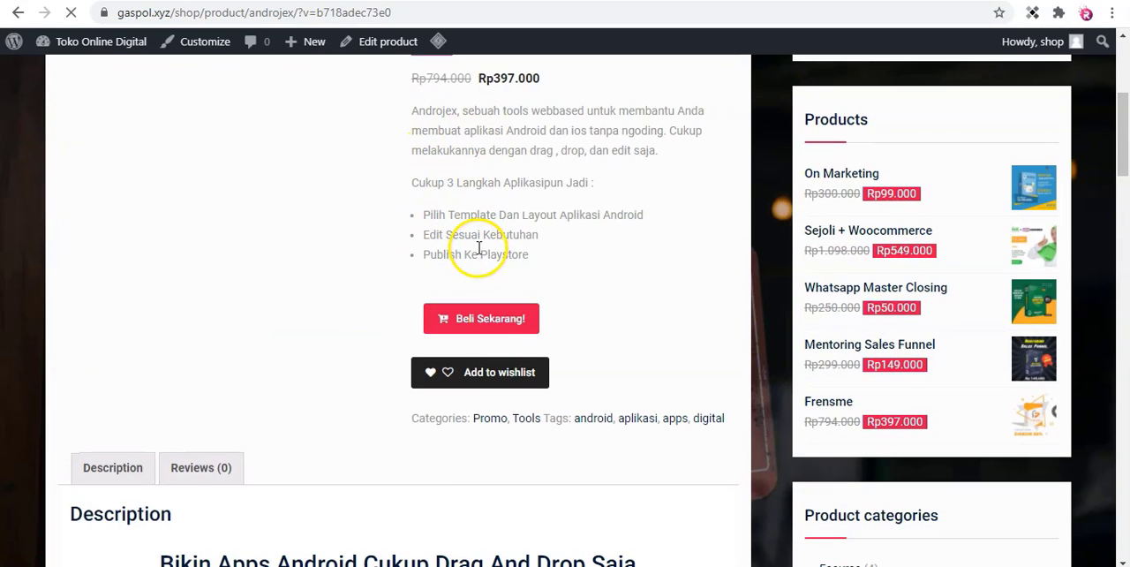
scroll(479, 249, down, 7)
scroll(171, 220, up, 2)
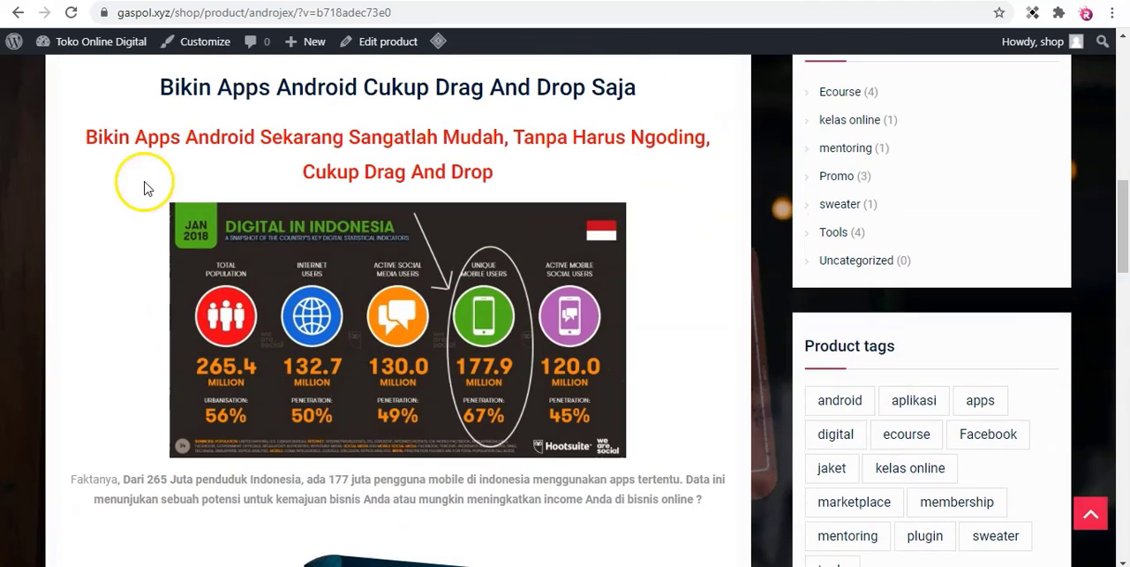
scroll(252, 181, up, 2)
scroll(299, 232, down, 1)
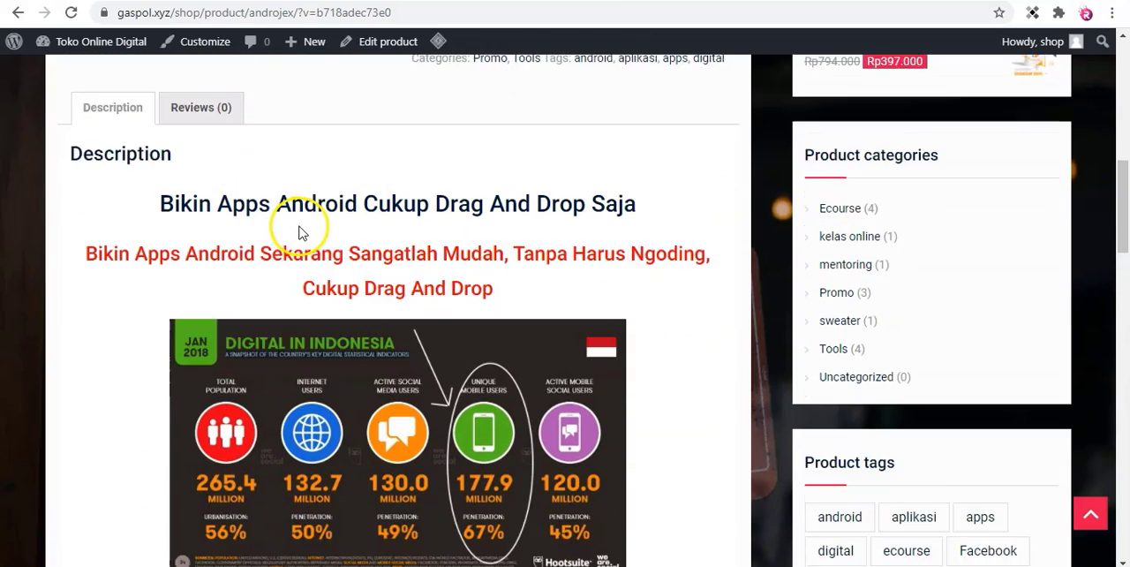
scroll(298, 232, down, 7)
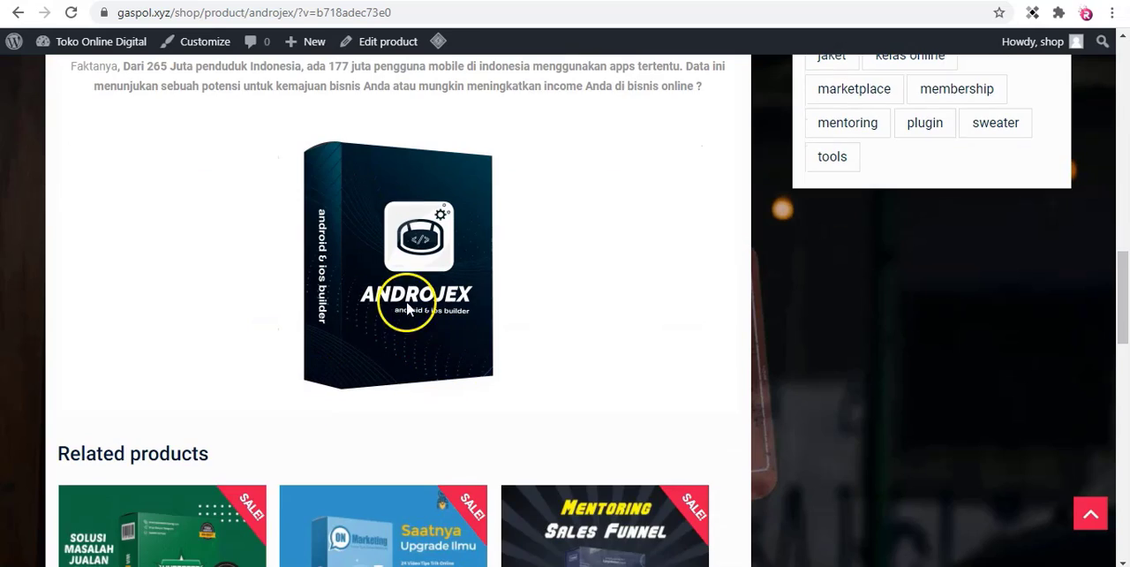
scroll(408, 309, up, 7)
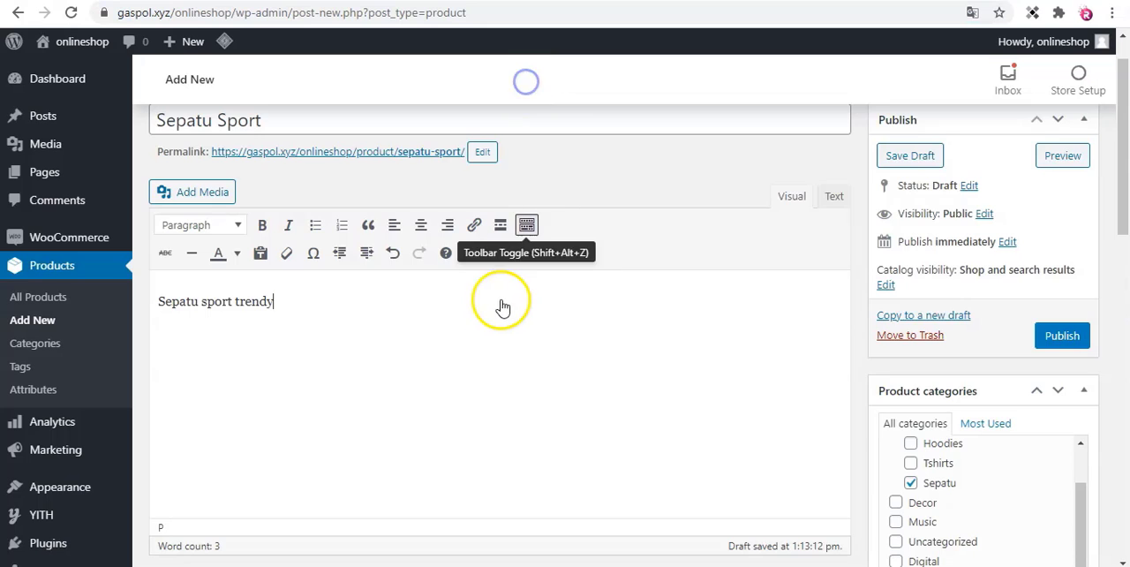
Return to the new product and review the available product types, keeping Simple product selected.
scroll(505, 297, down, 1)
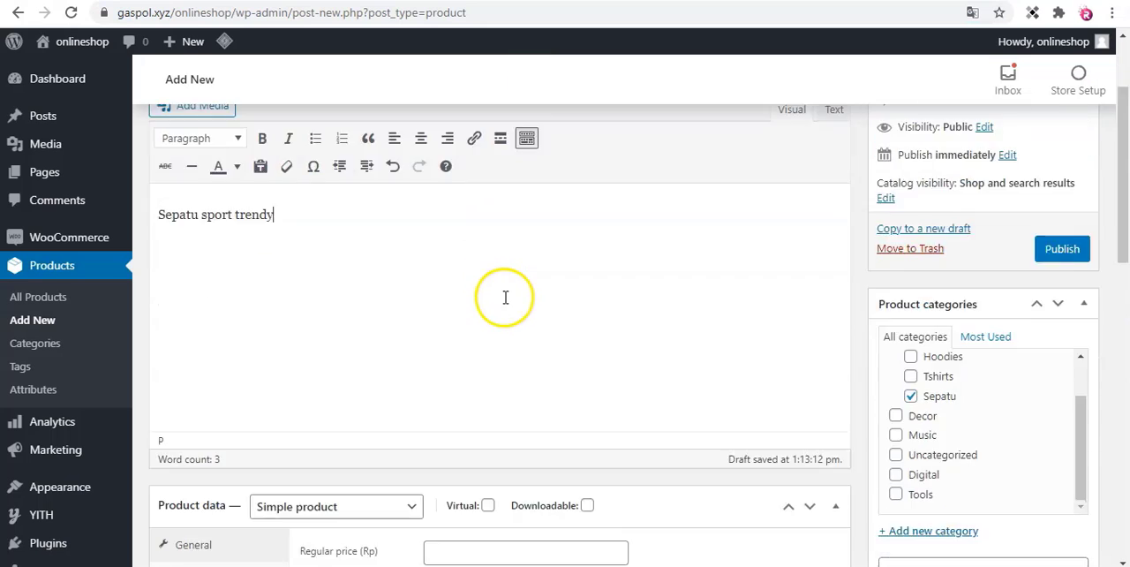
scroll(505, 298, down, 3)
scroll(235, 227, down, 1)
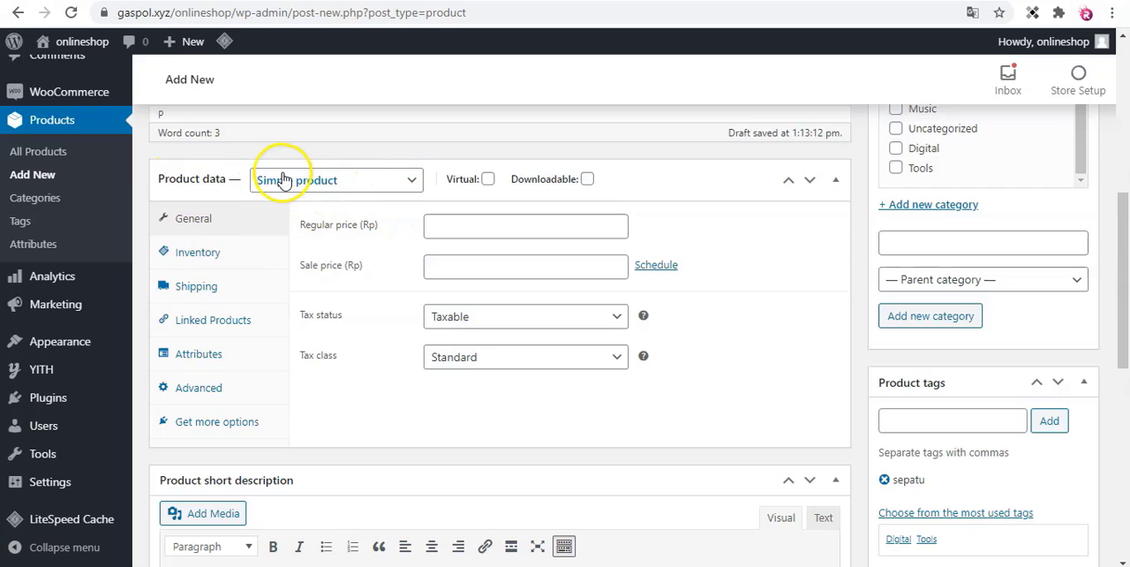
click(356, 182)
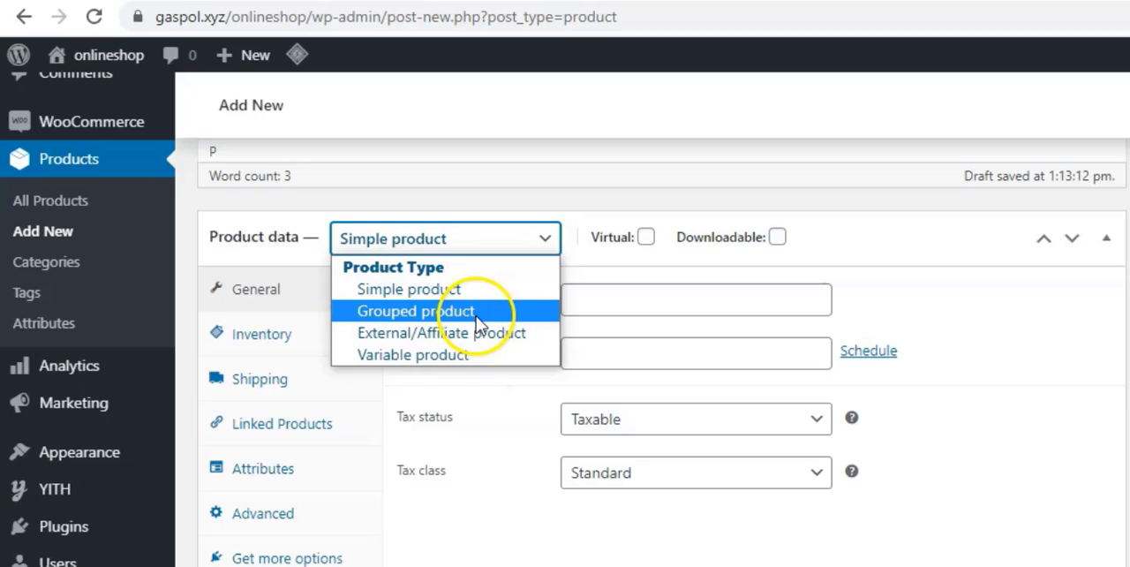
click(480, 358)
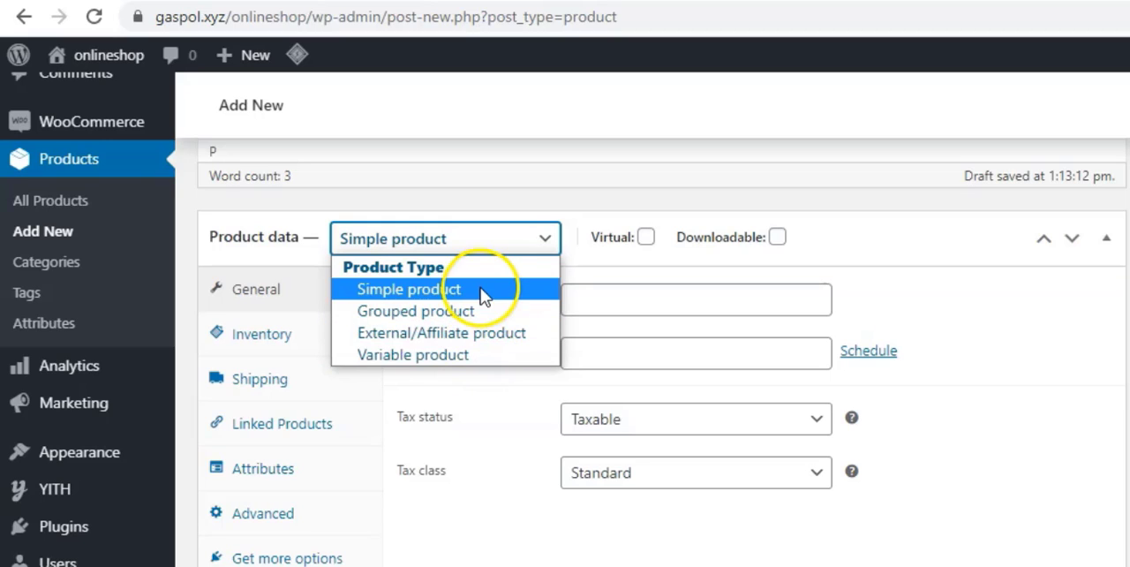
click(477, 244)
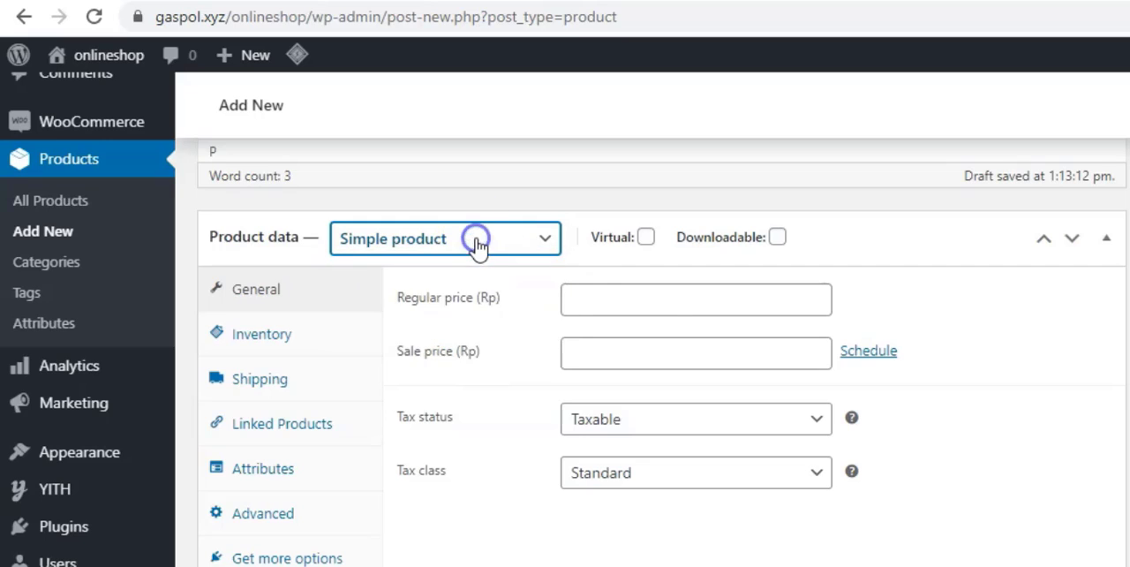
click(673, 265)
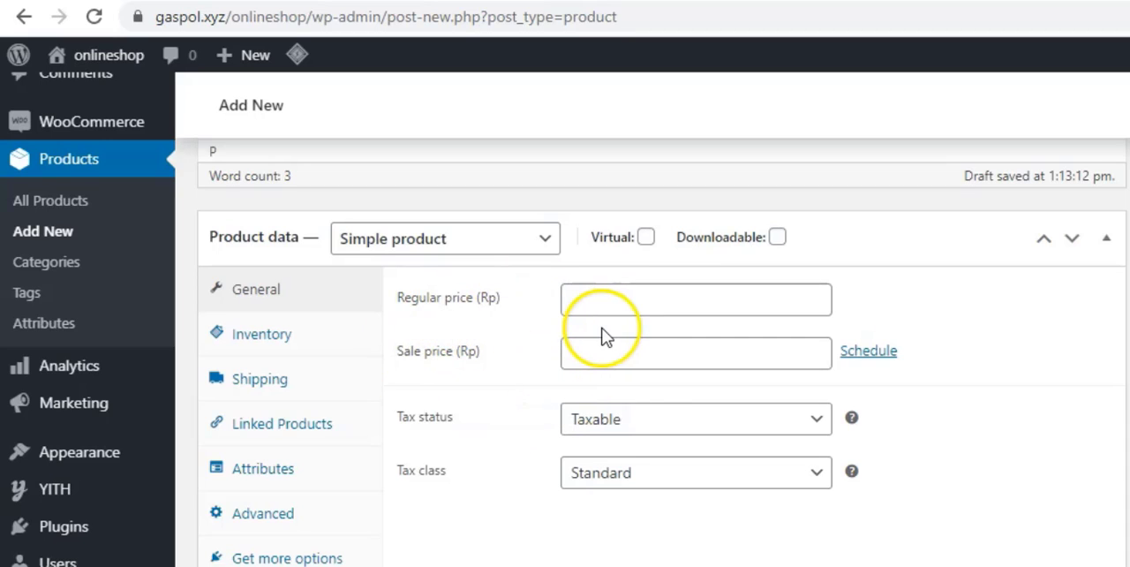
Check the promo price on the product image and try to enter 156000 as the sale price.
click(589, 298)
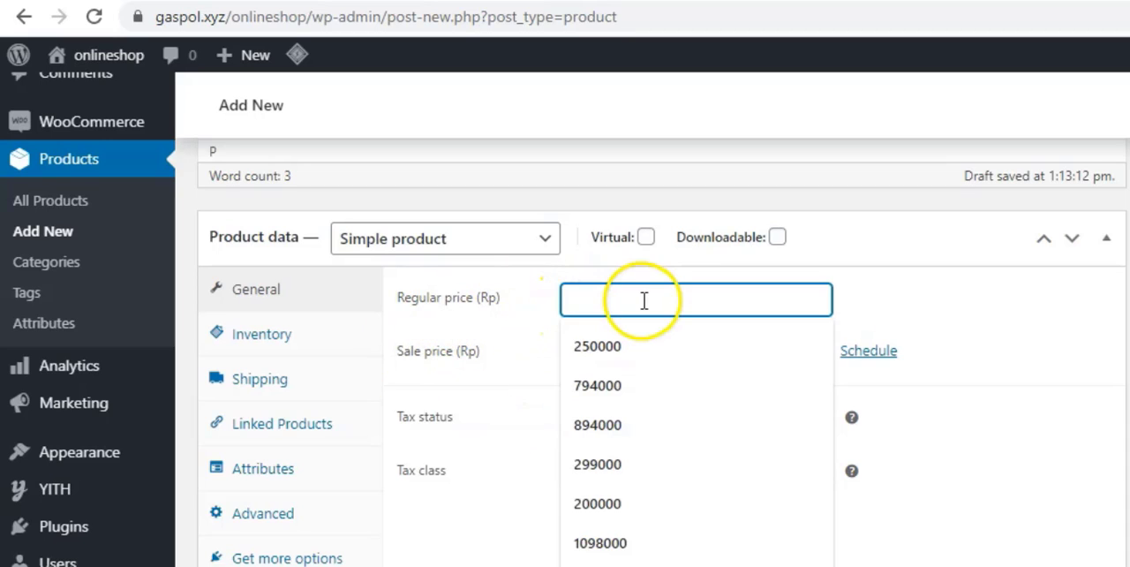
scroll(652, 298, up, 6)
scroll(642, 302, down, 10)
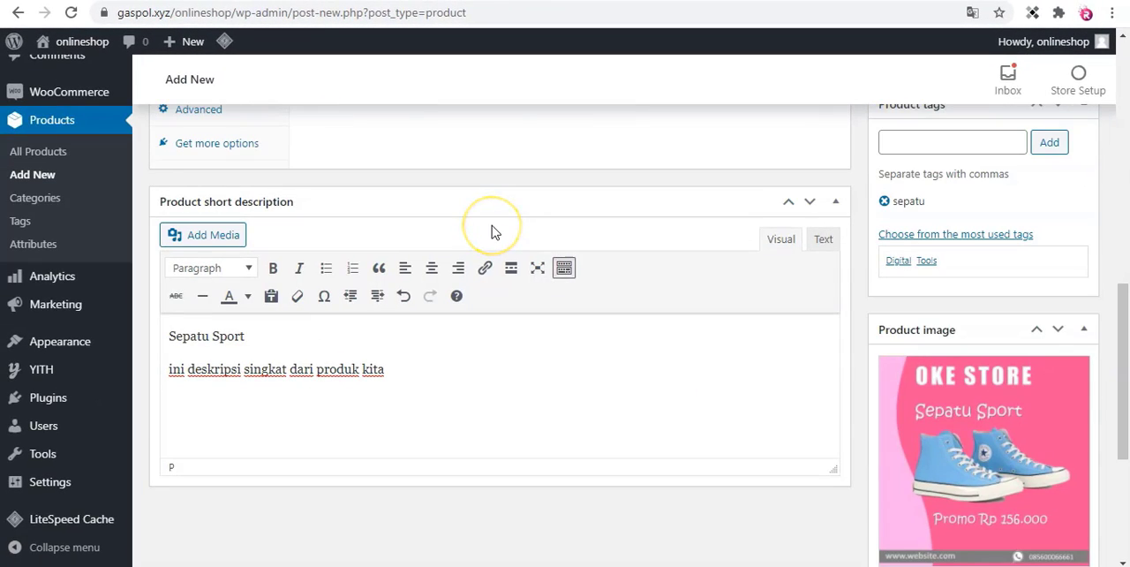
scroll(492, 225, up, 3)
scroll(492, 226, down, 4)
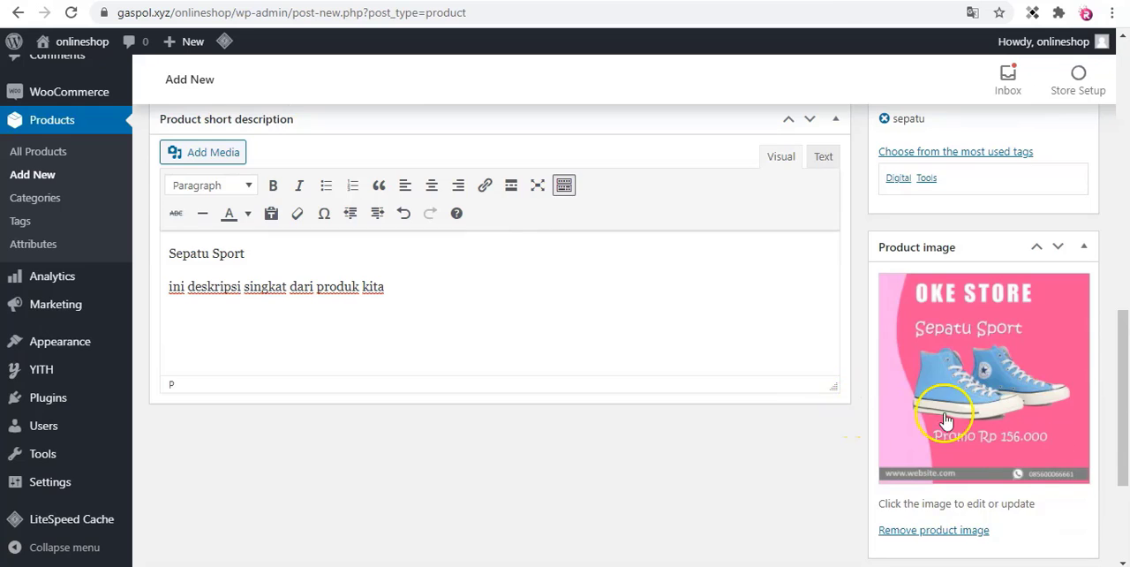
scroll(542, 277, up, 4)
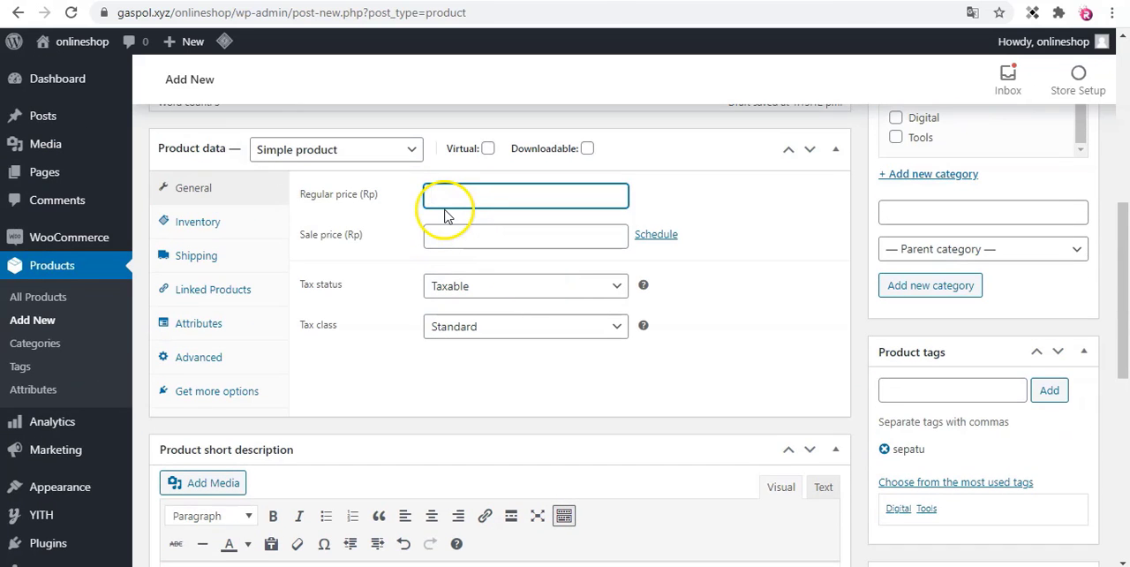
click(452, 237)
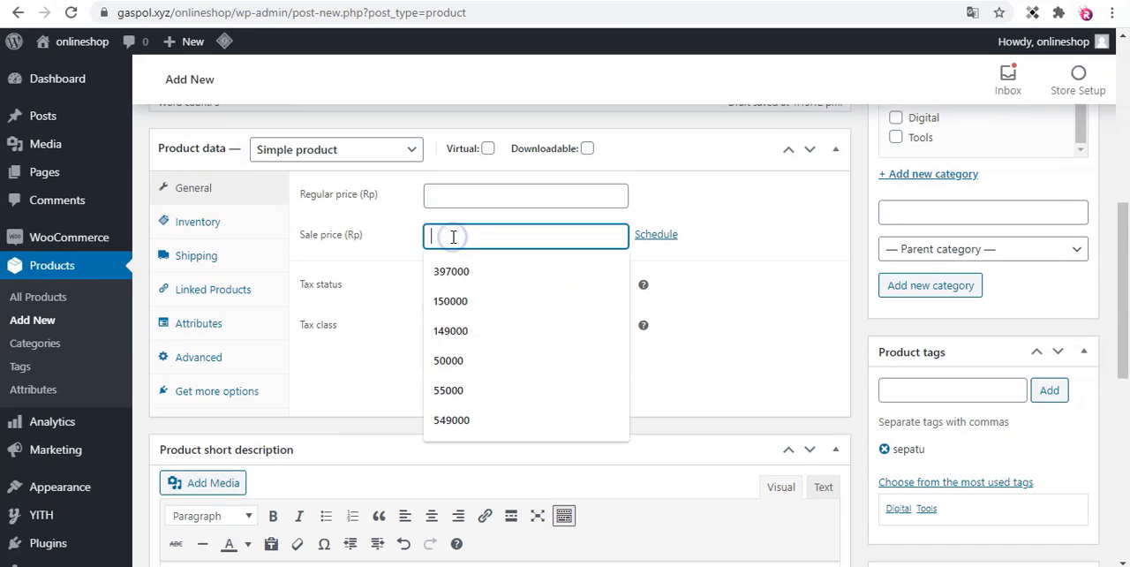
text(156000)
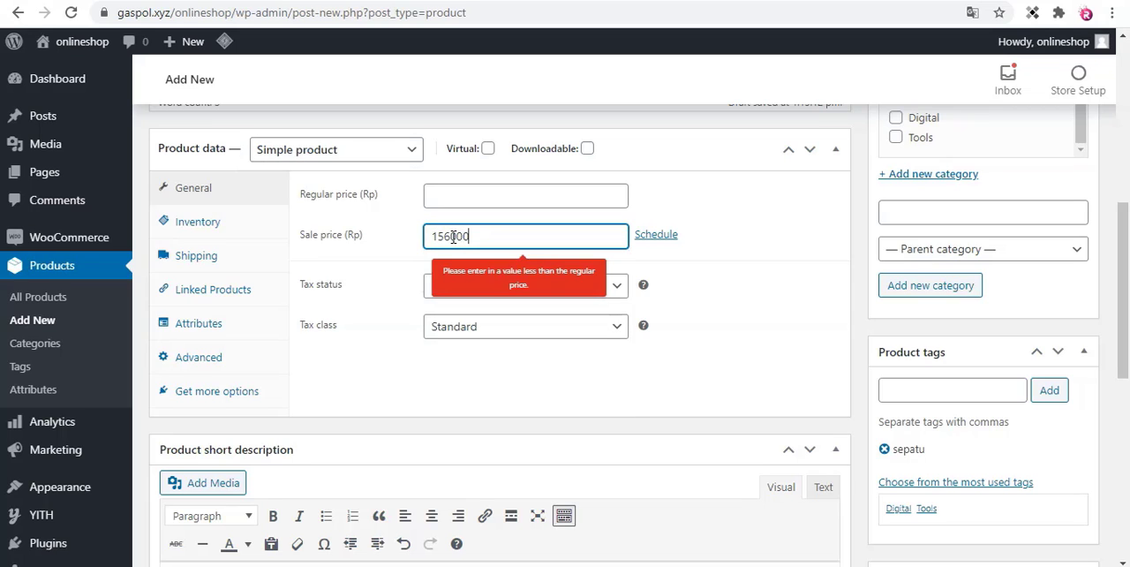
Set the product's regular price to 250000.
click(500, 201)
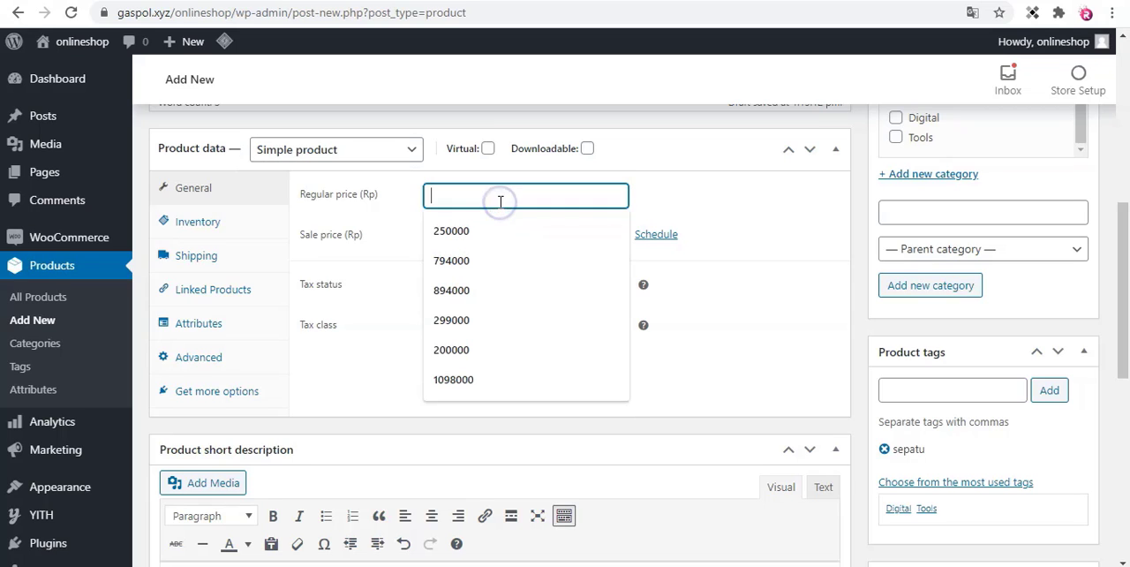
click(492, 229)
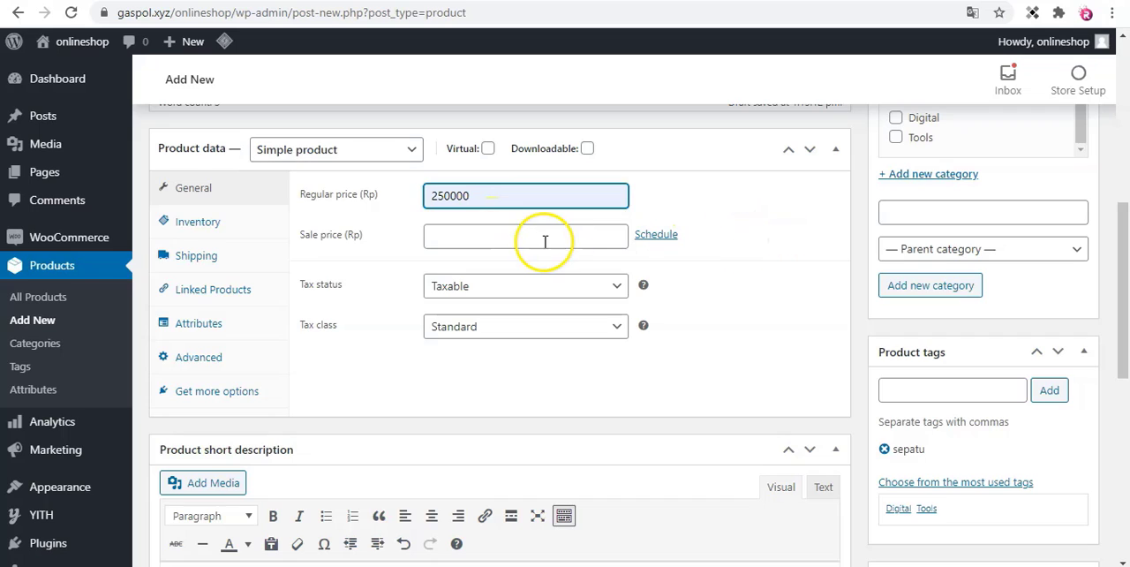
Set the product's sale price to 156000.
click(481, 239)
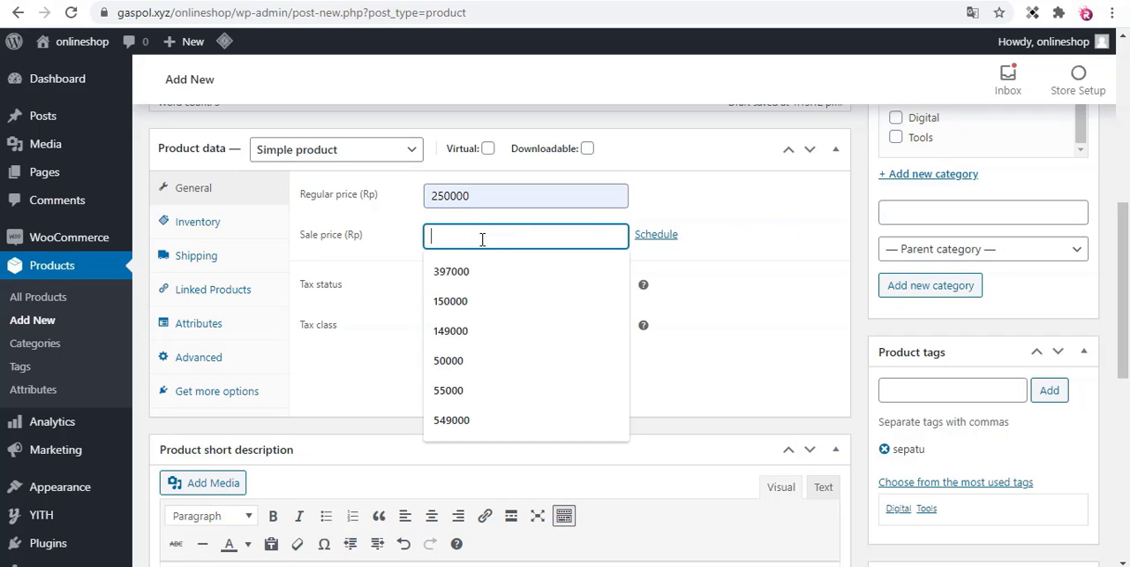
text(14)
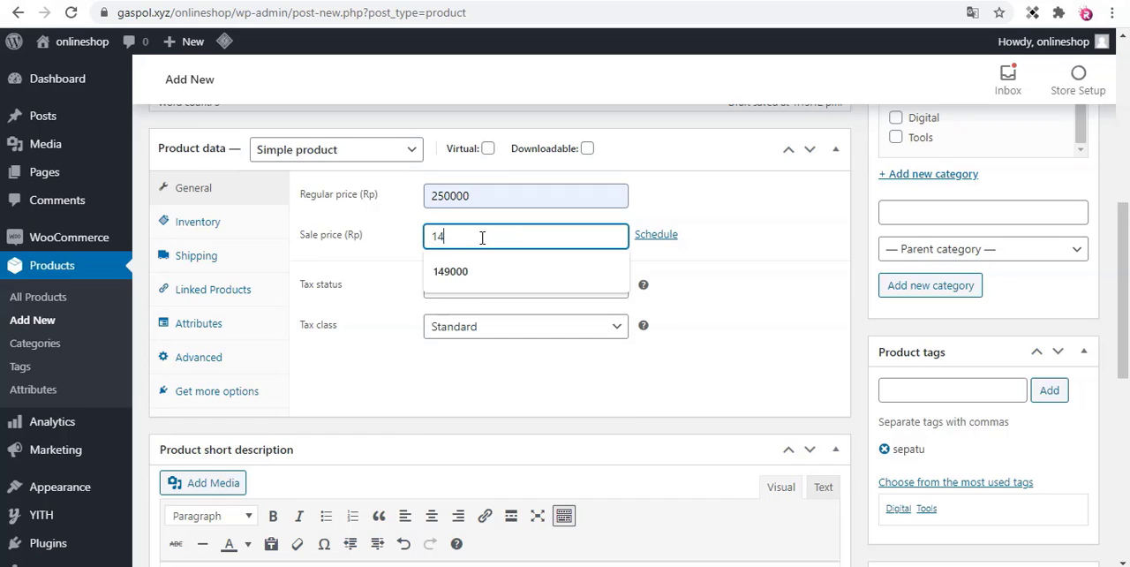
key(BackSpace)
text(56000)
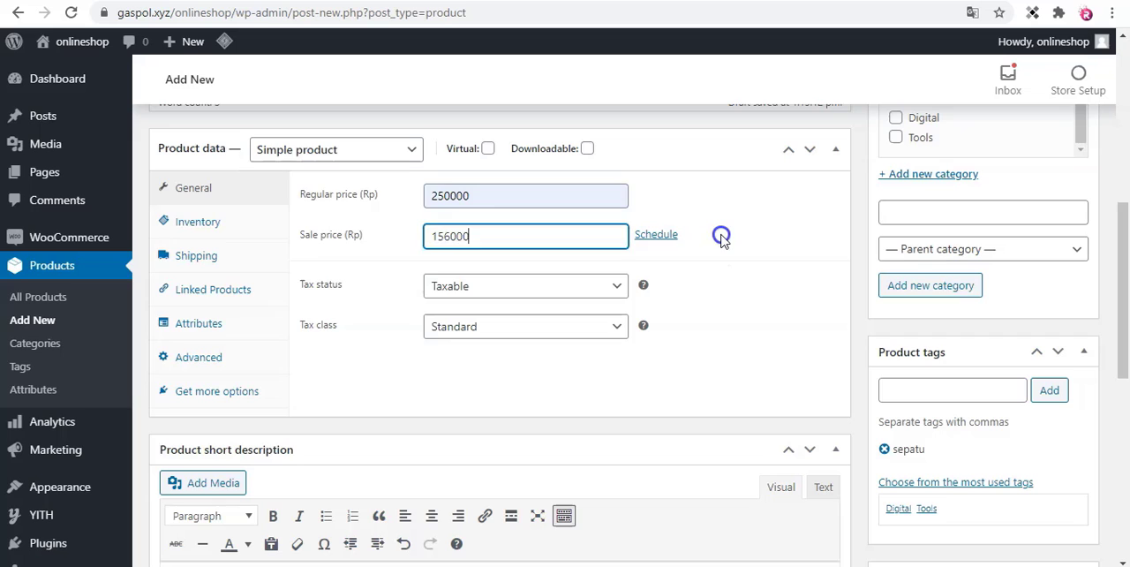
click(721, 239)
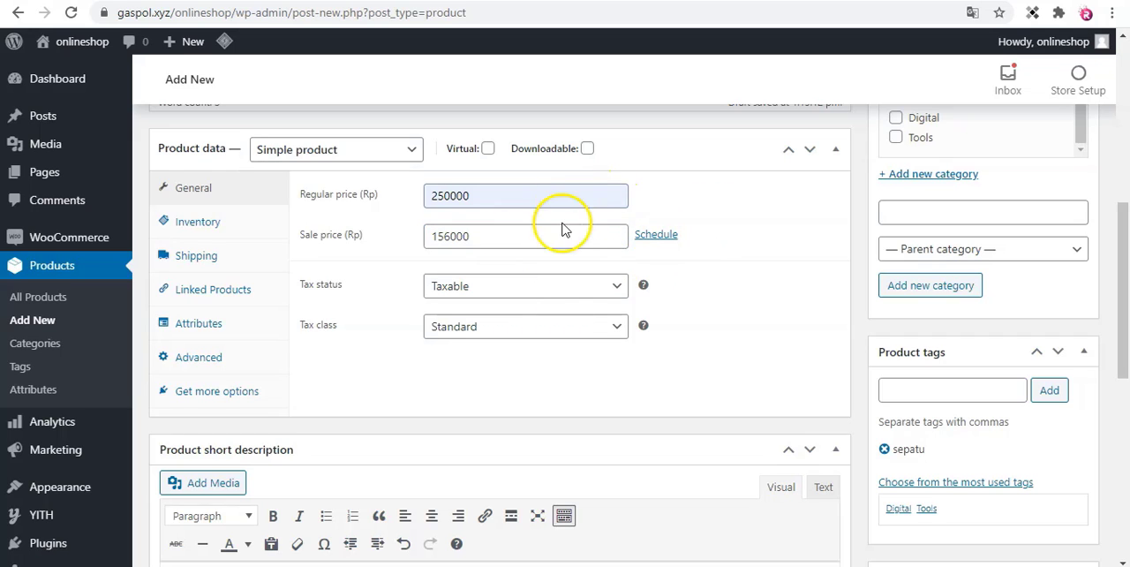
Schedule the sale price to run from 2020-12-13 to 2020-12-16.
click(654, 235)
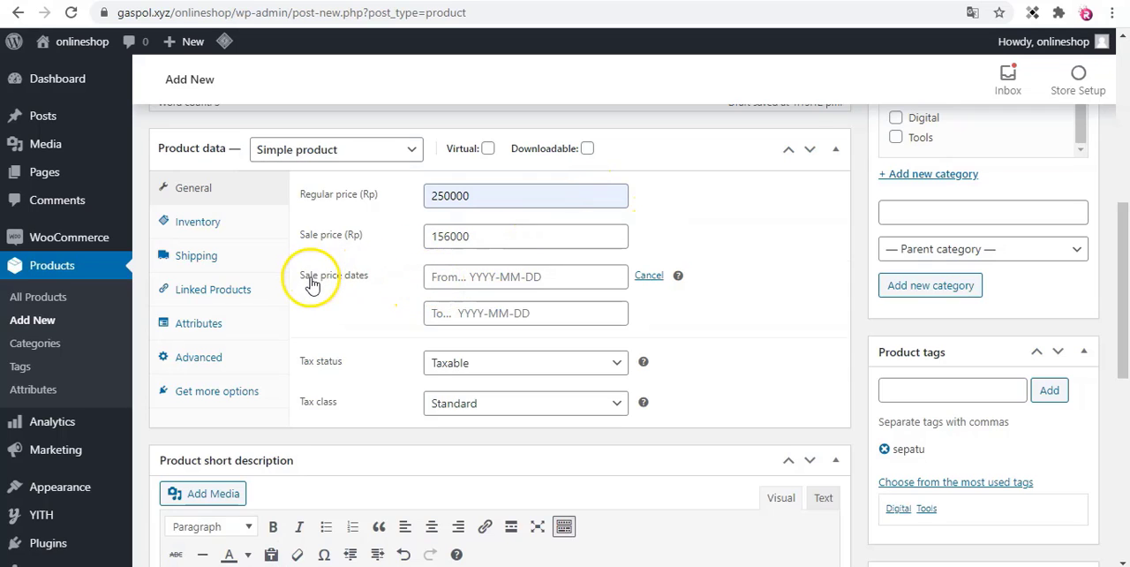
click(503, 279)
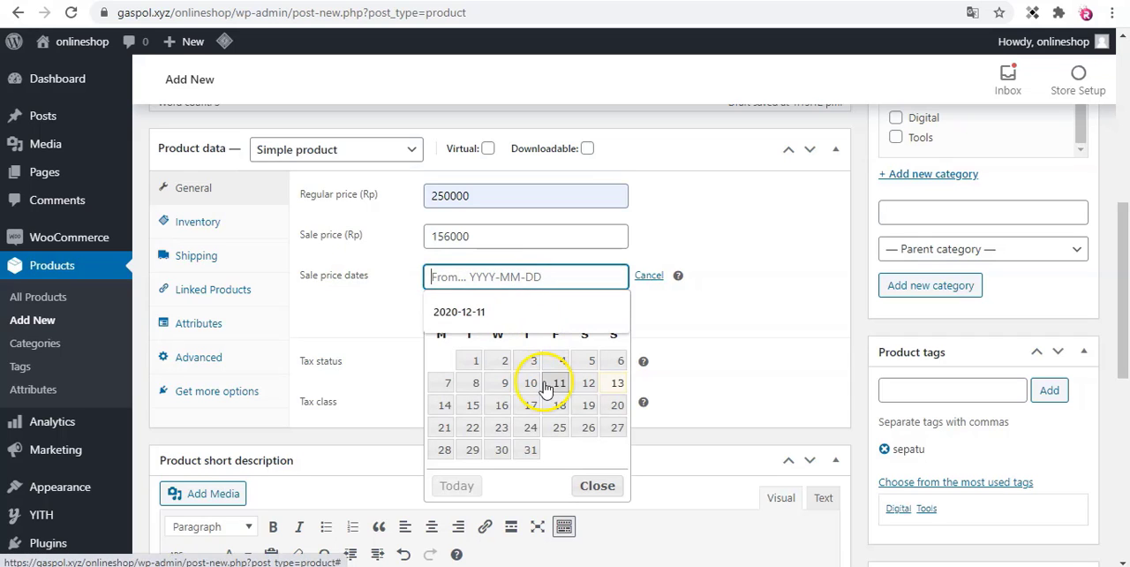
click(617, 386)
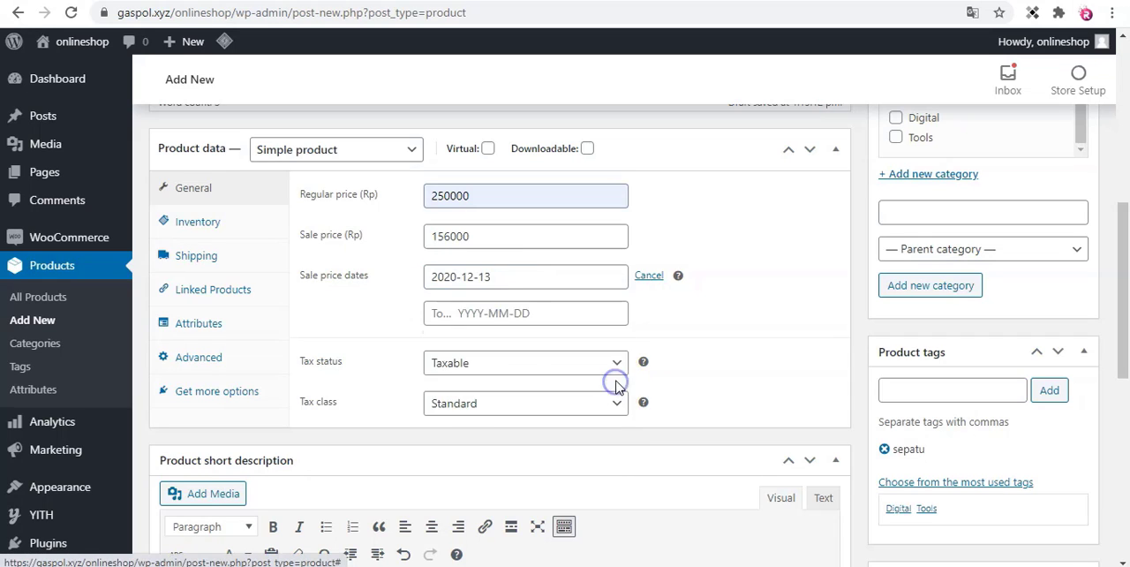
click(511, 321)
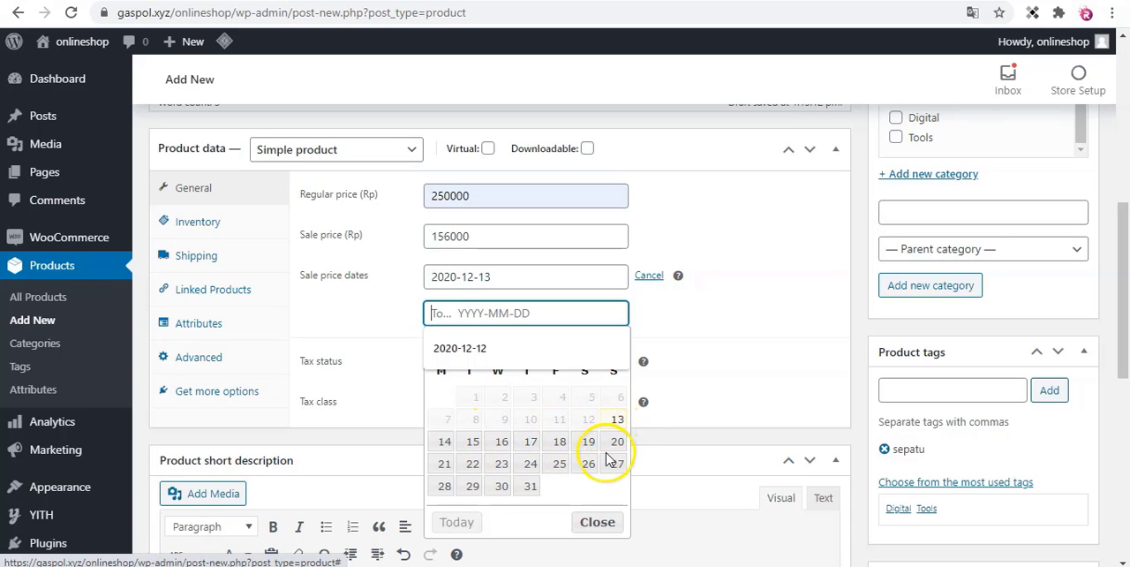
click(499, 450)
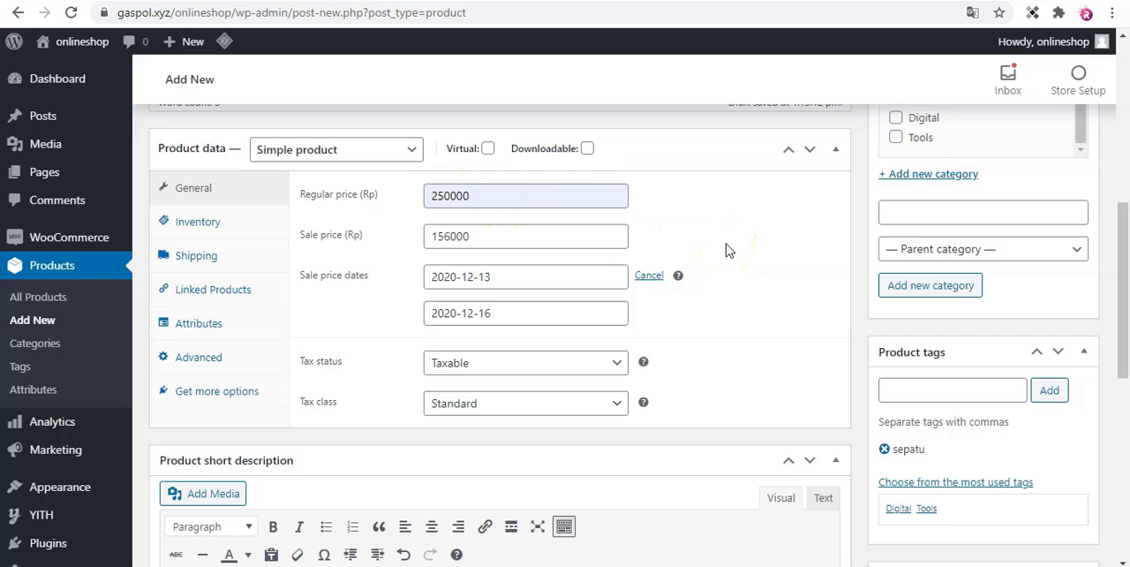
Open the product's inventory settings and enter septu as the SKU.
click(212, 223)
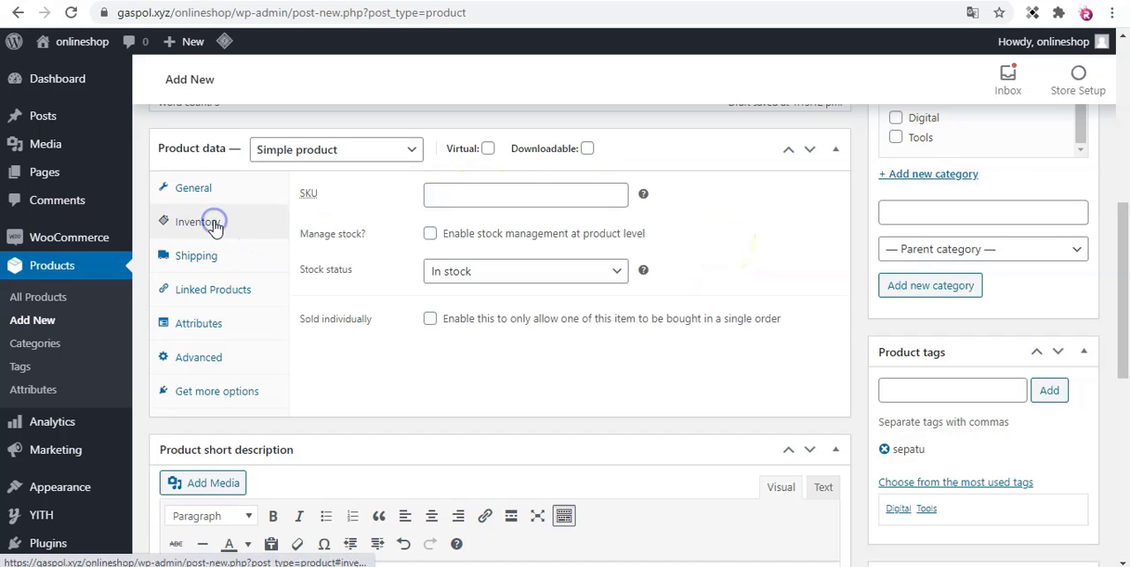
click(508, 196)
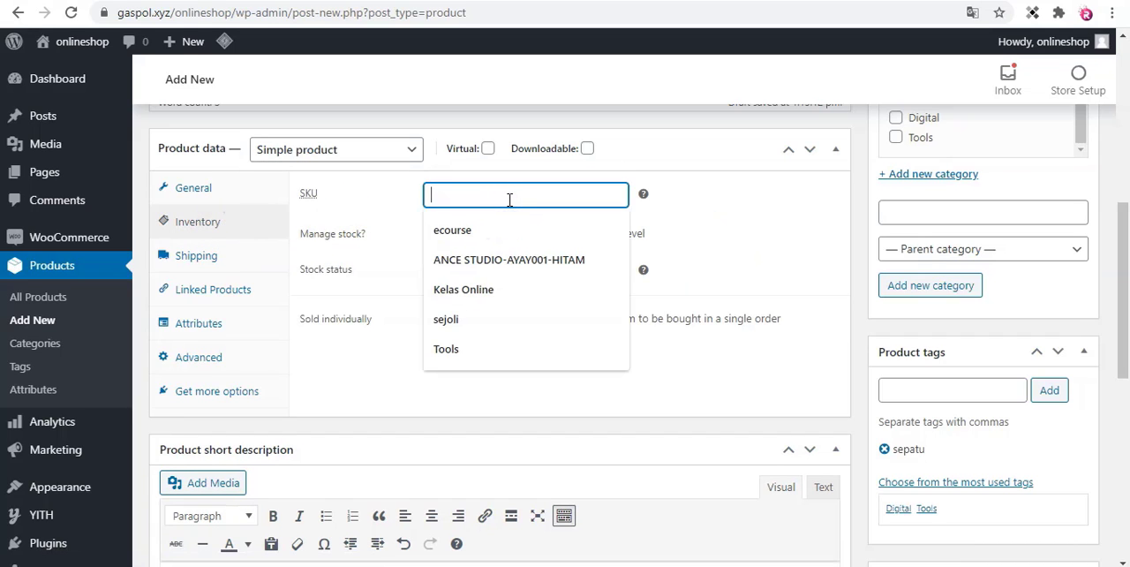
text(septu)
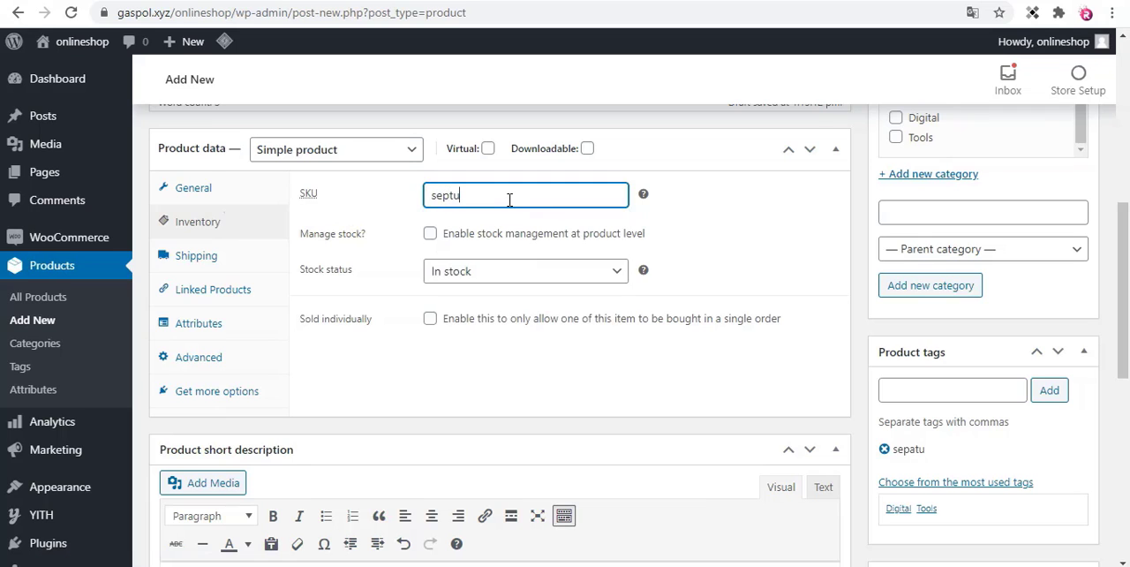
click(799, 230)
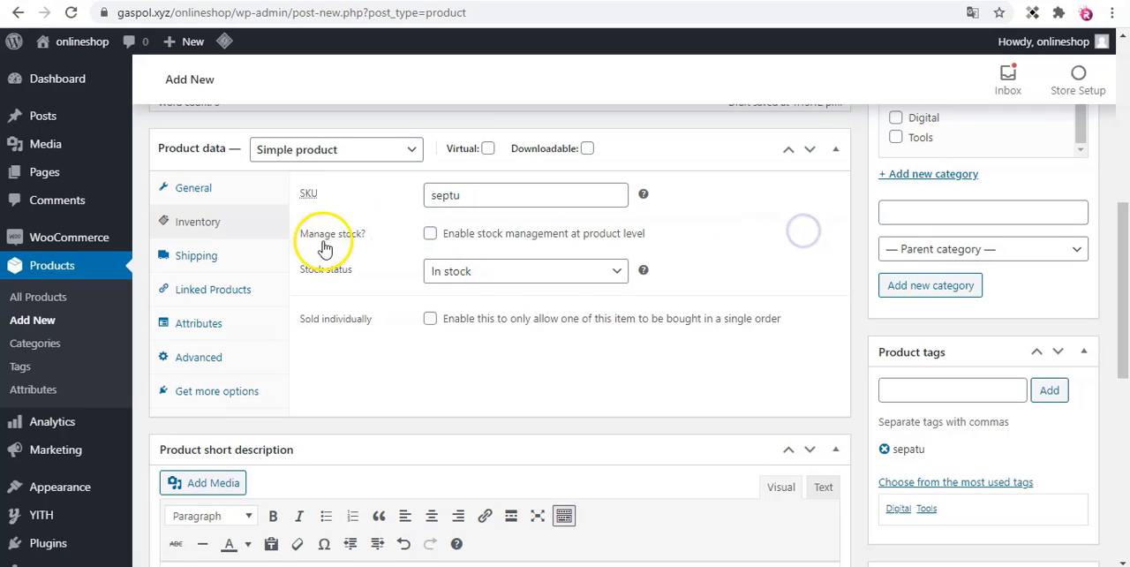
Enable stock management at product level and set the stock quantity to 100.
click(431, 237)
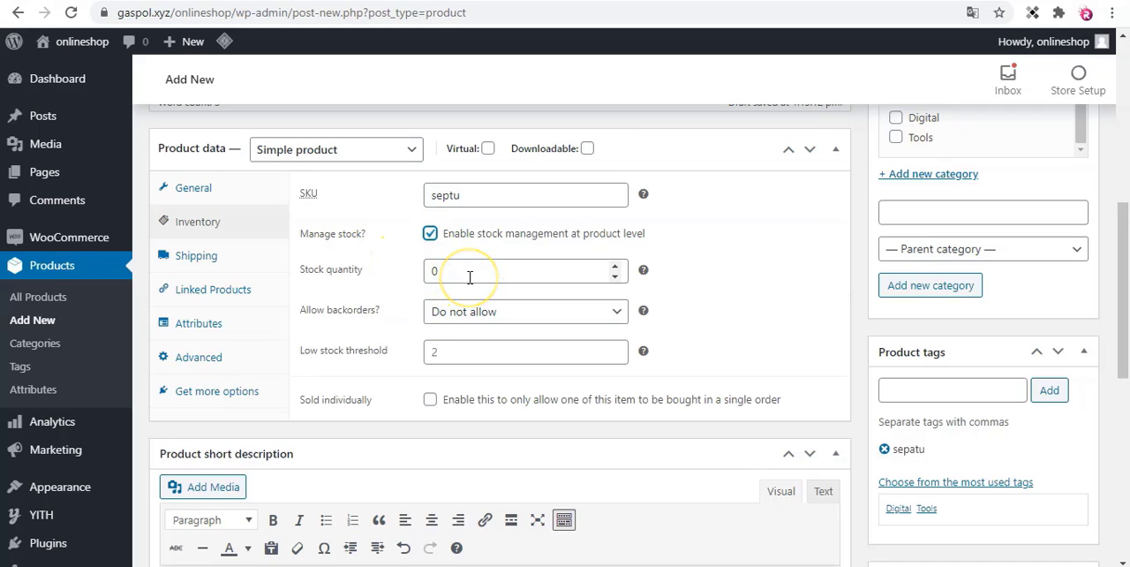
click(349, 275)
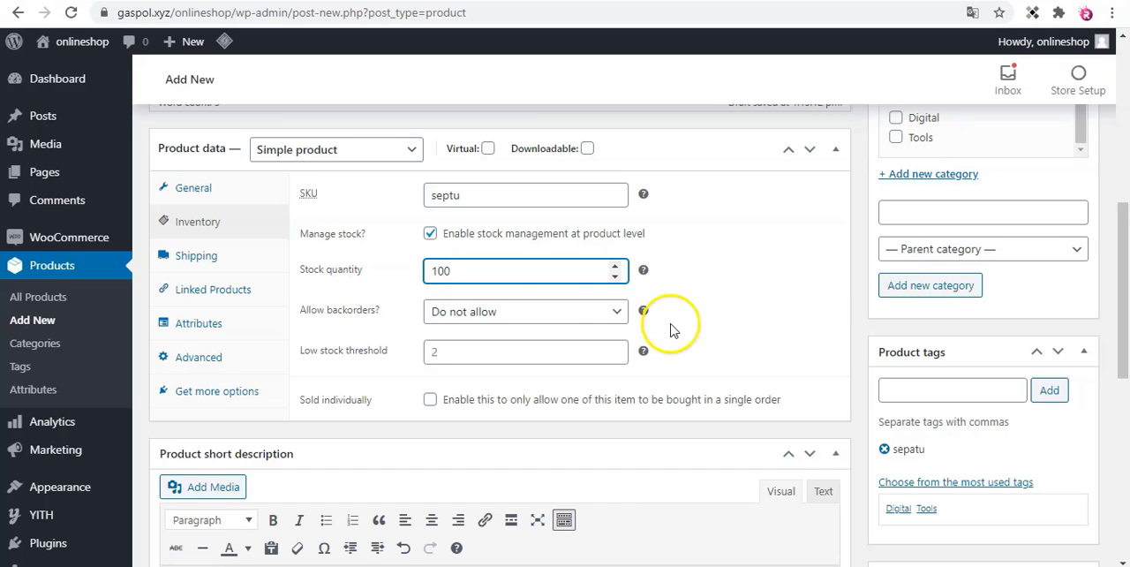
click(721, 317)
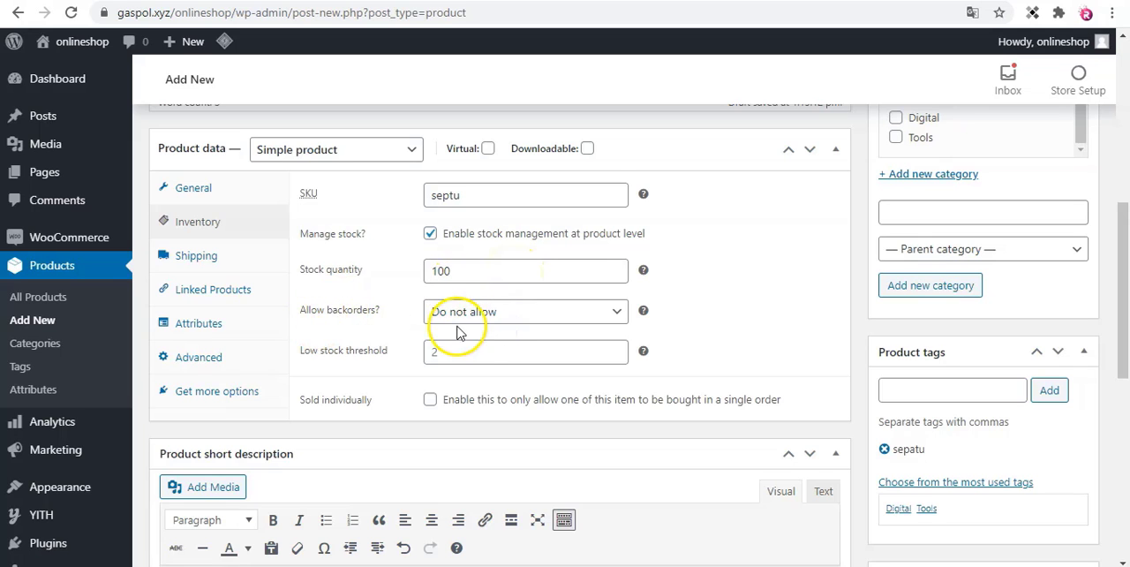
Set the low stock threshold to 10 and correct the product's SKU to sepatu.
scroll(325, 329, down, 1)
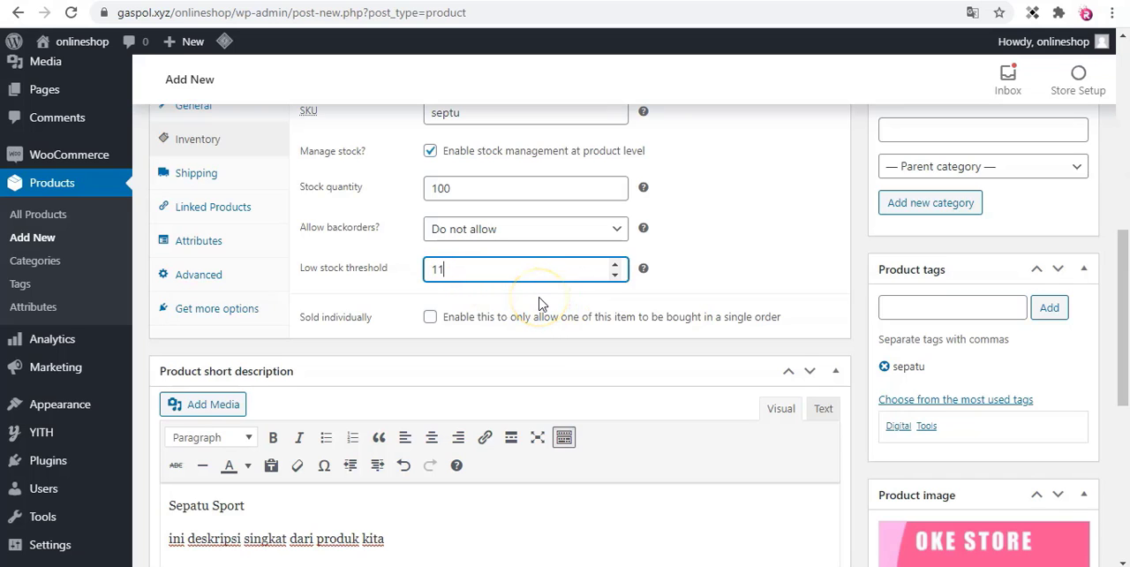
scroll(542, 304, down, 1)
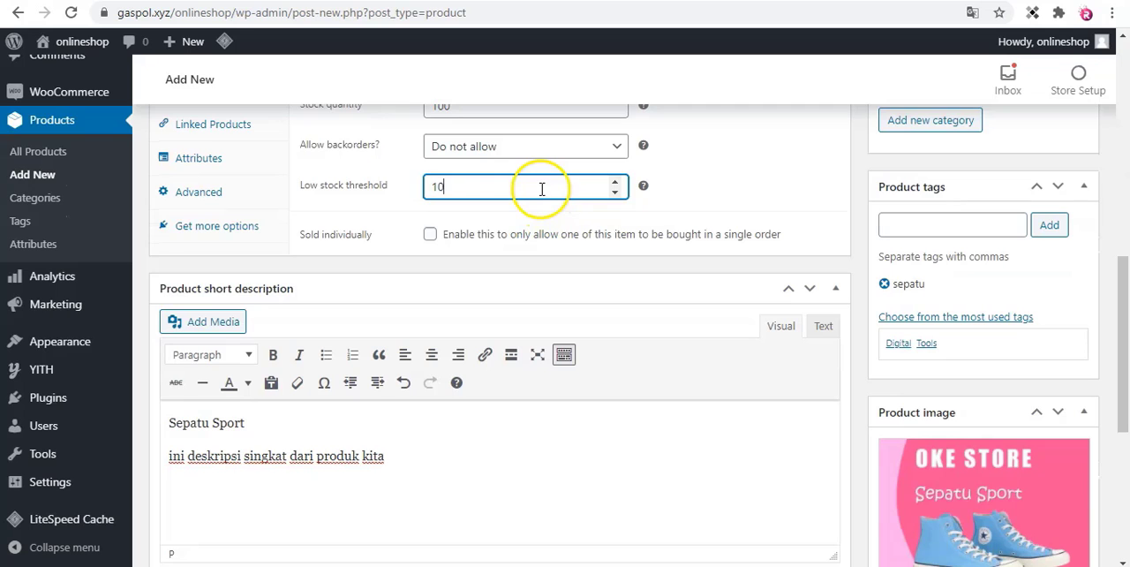
click(726, 183)
scroll(724, 184, up, 1)
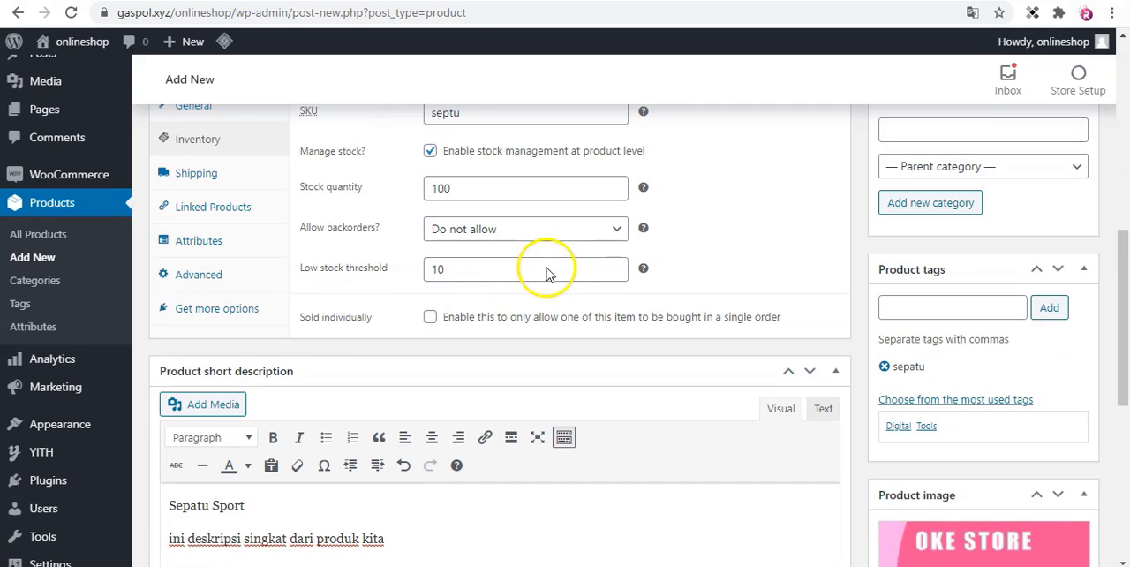
scroll(522, 272, up, 1)
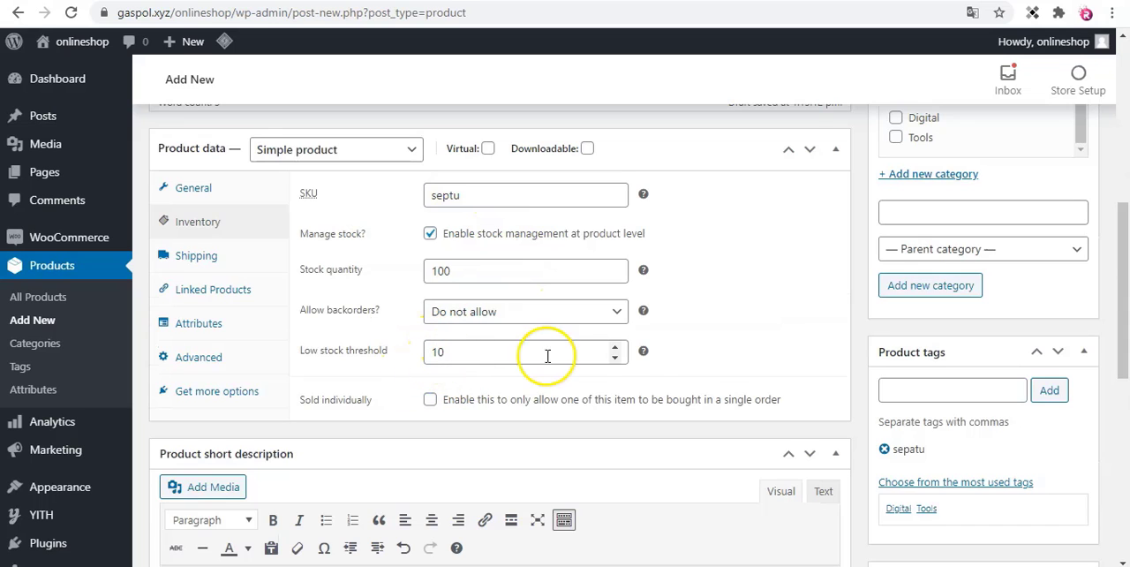
mouse_move(645, 352)
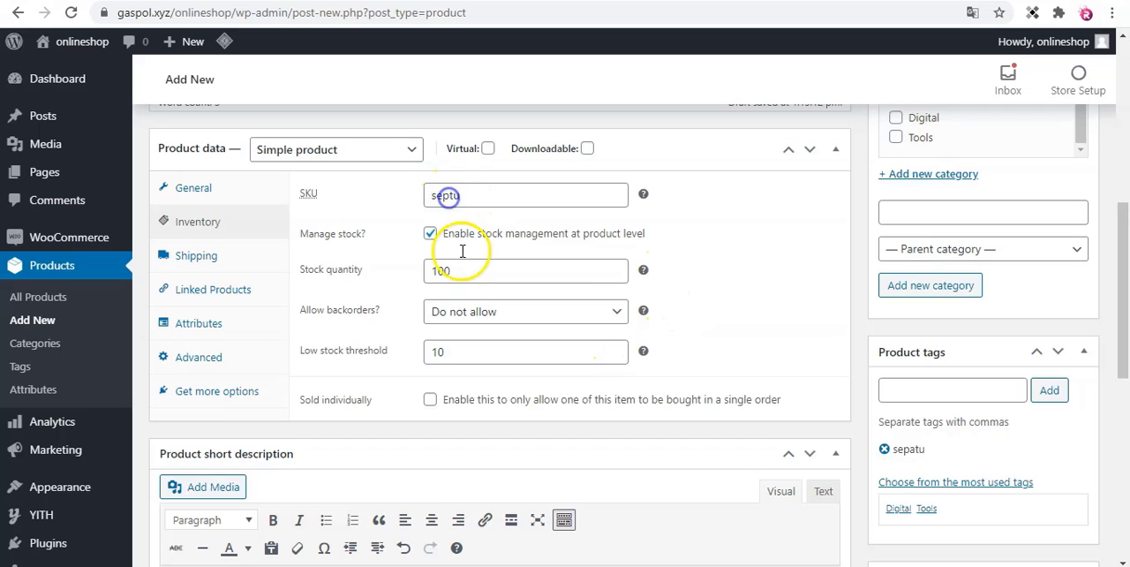
click(446, 196)
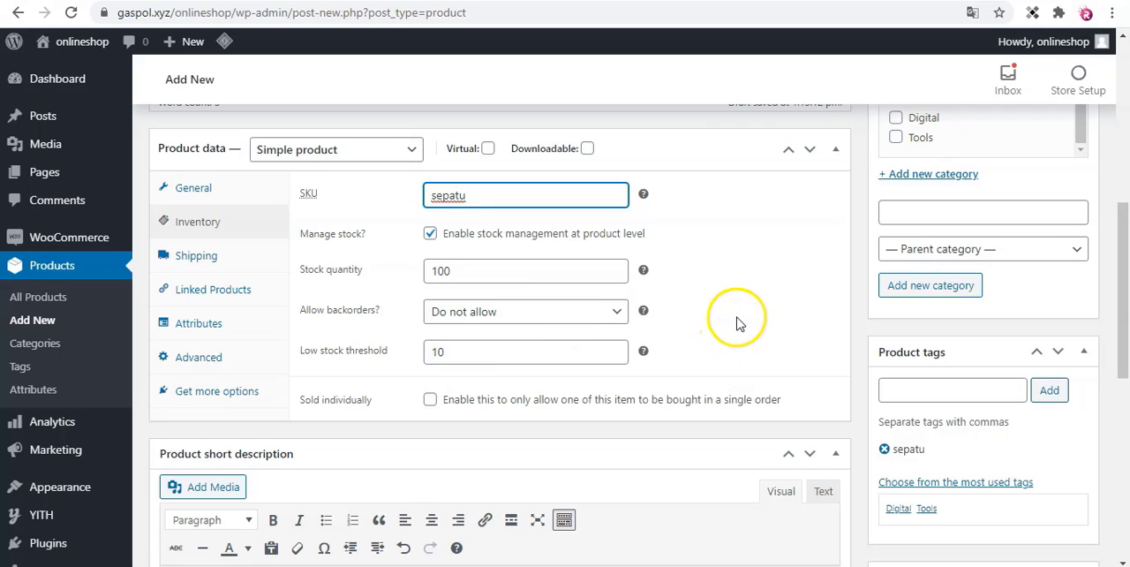
Try the Sold individually option that limits orders to one item, and turn it back off.
scroll(740, 315, down, 1)
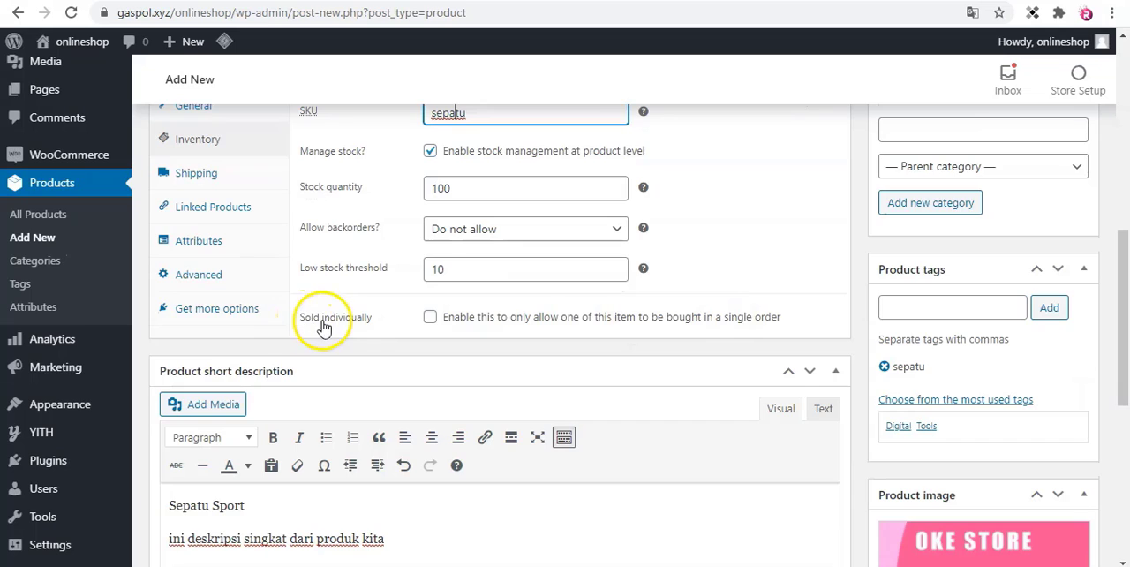
click(430, 318)
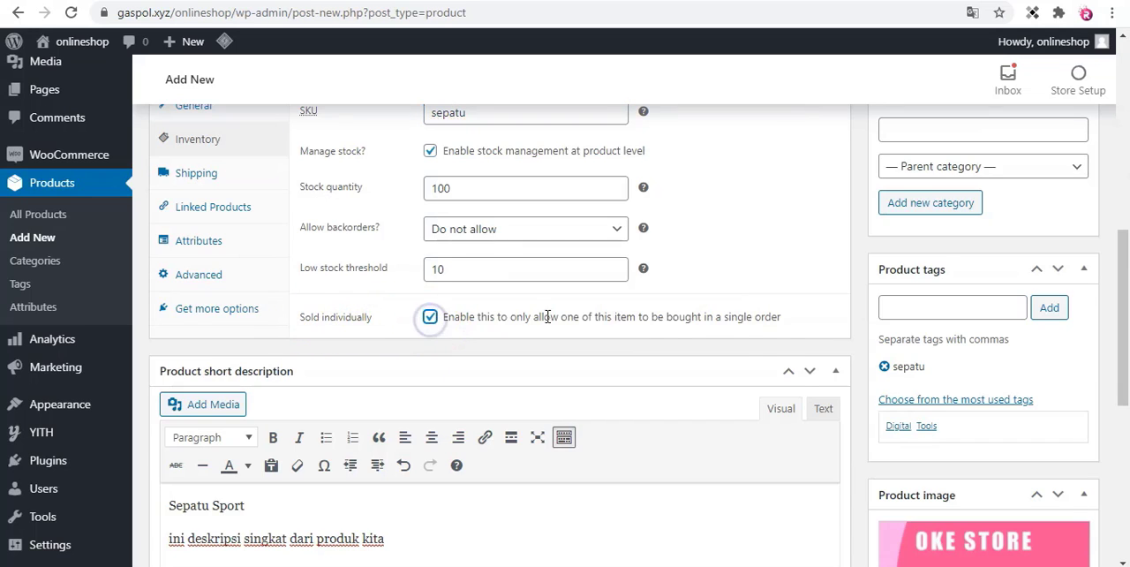
scroll(669, 348, up, 1)
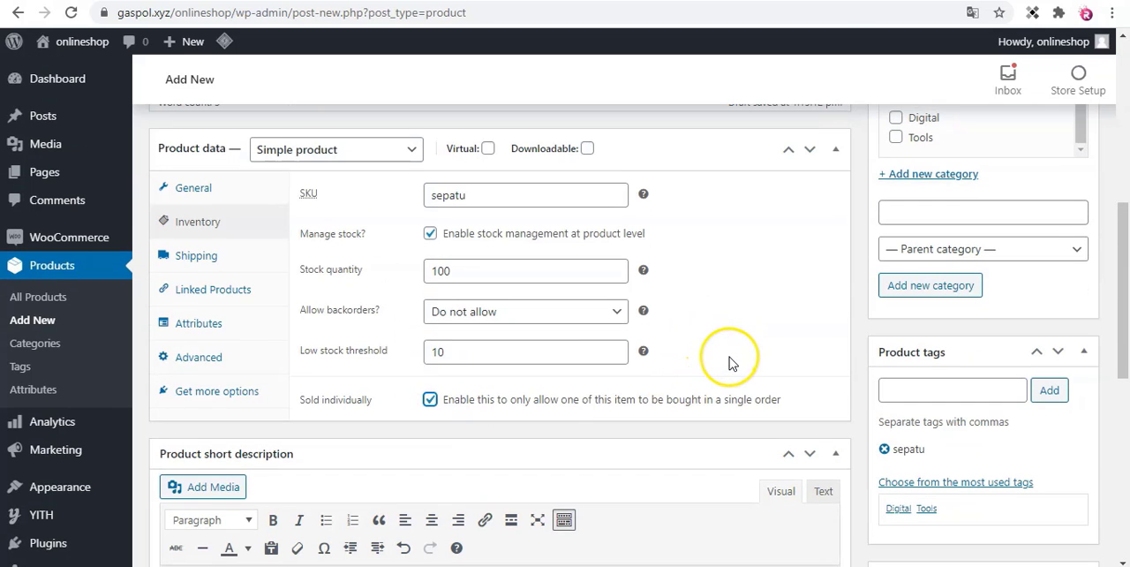
scroll(730, 360, up, 1)
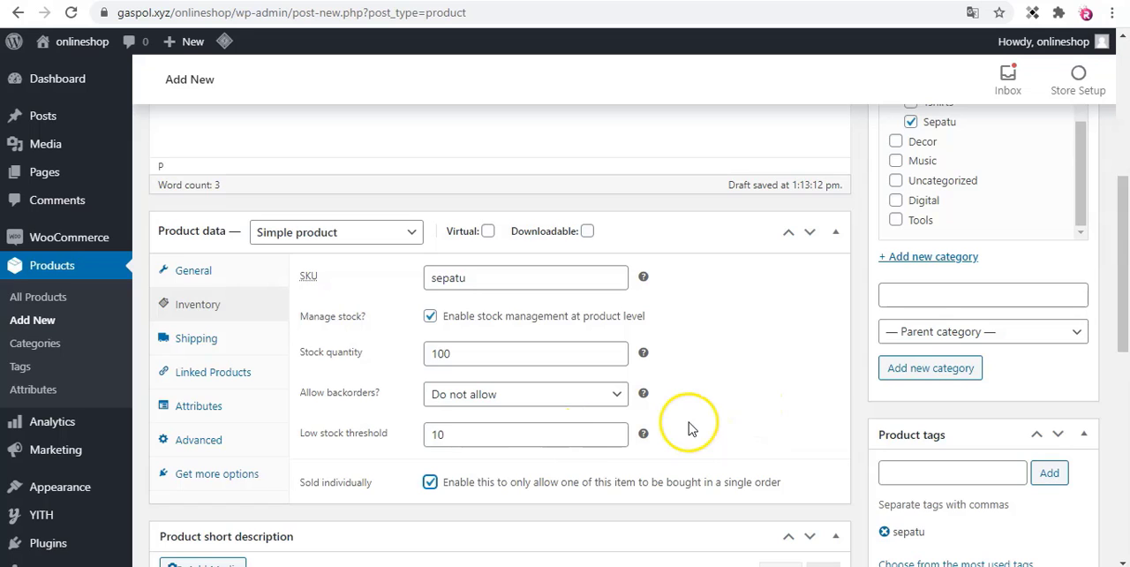
click(428, 484)
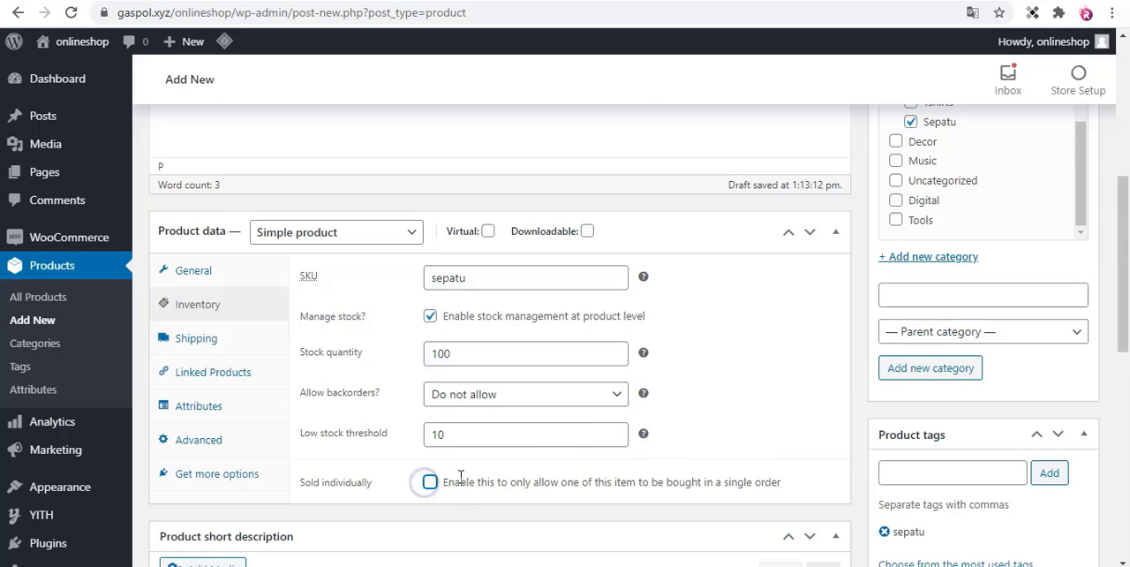
Publish the Sepatu Sport product.
scroll(460, 477, down, 2)
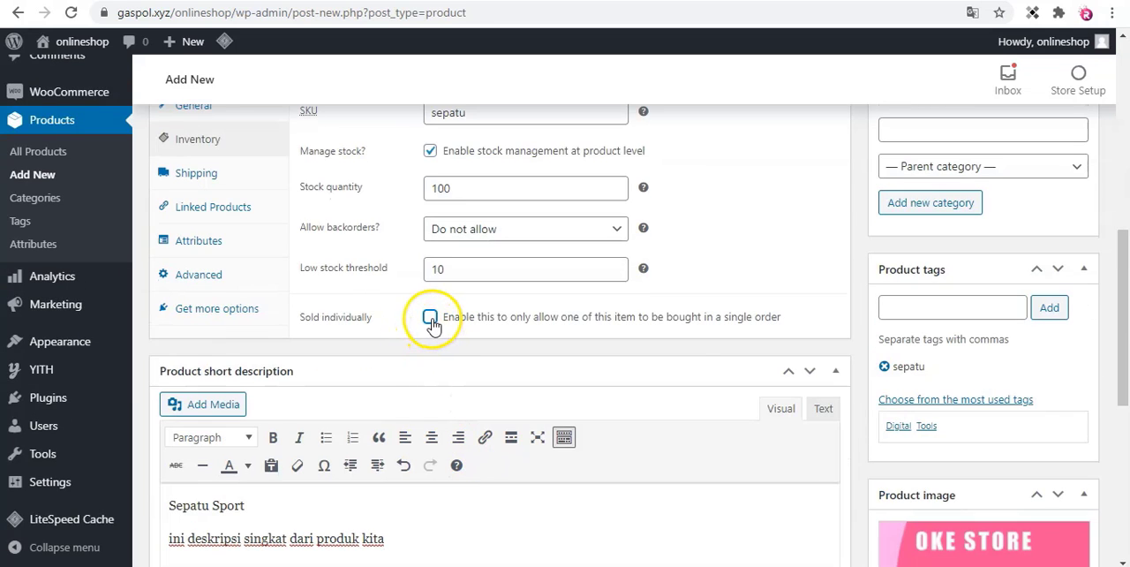
scroll(954, 316, up, 4)
scroll(813, 302, down, 5)
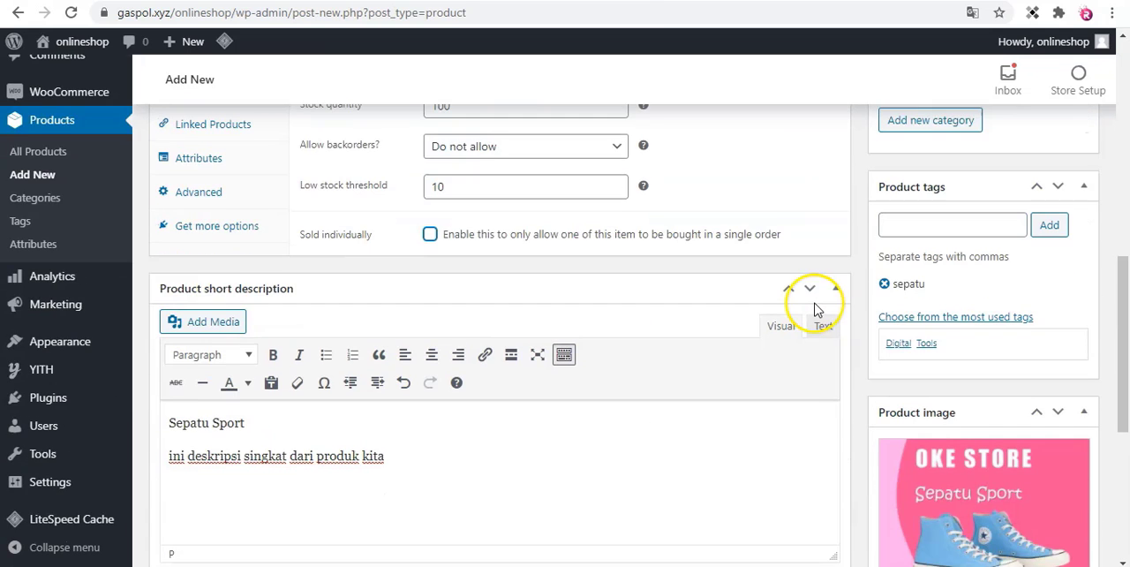
scroll(817, 309, up, 10)
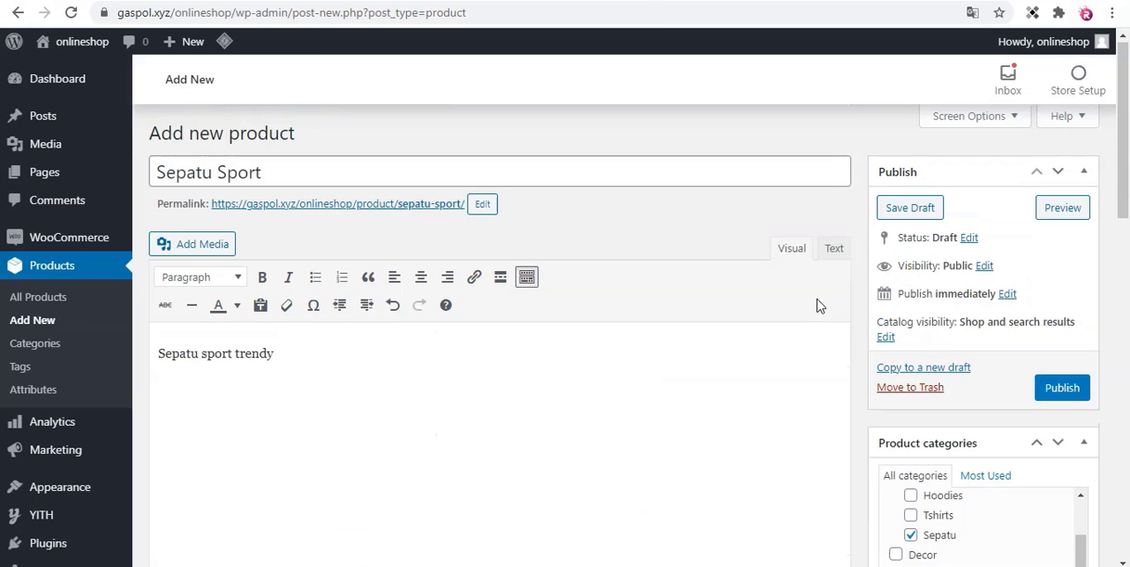
click(1062, 389)
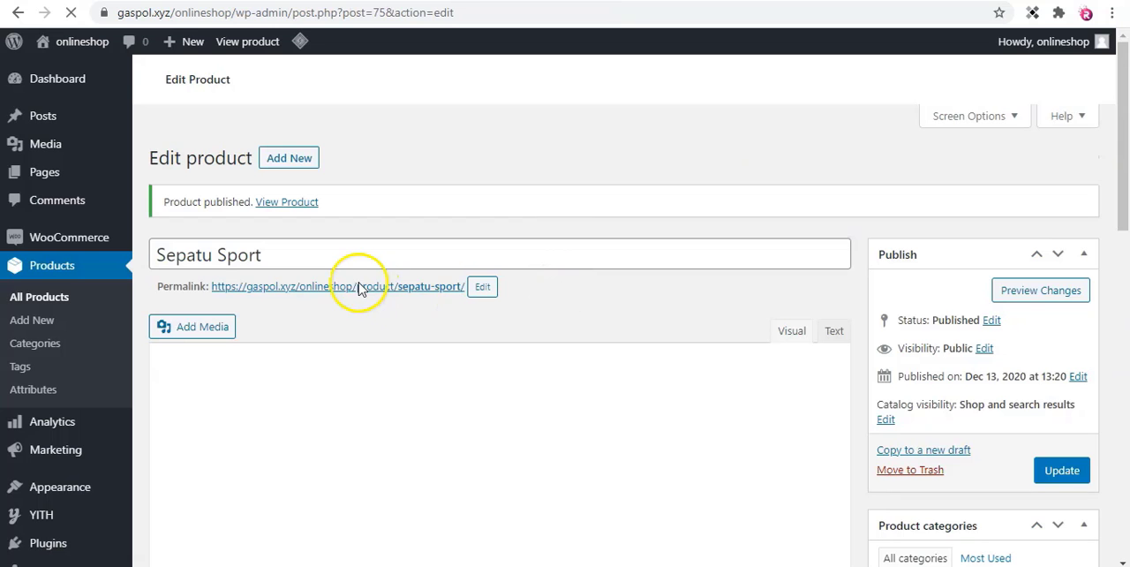
Open the published product's page in a new tab and check its images, prices, description and stock.
right_click(360, 290)
key(Escape)
right_click(288, 219)
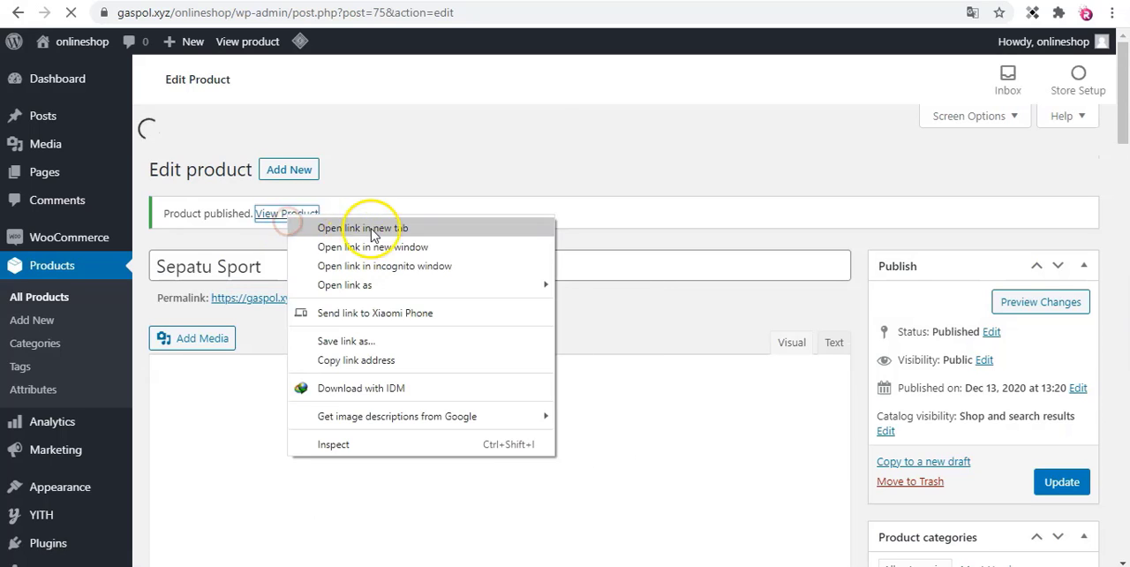
click(372, 232)
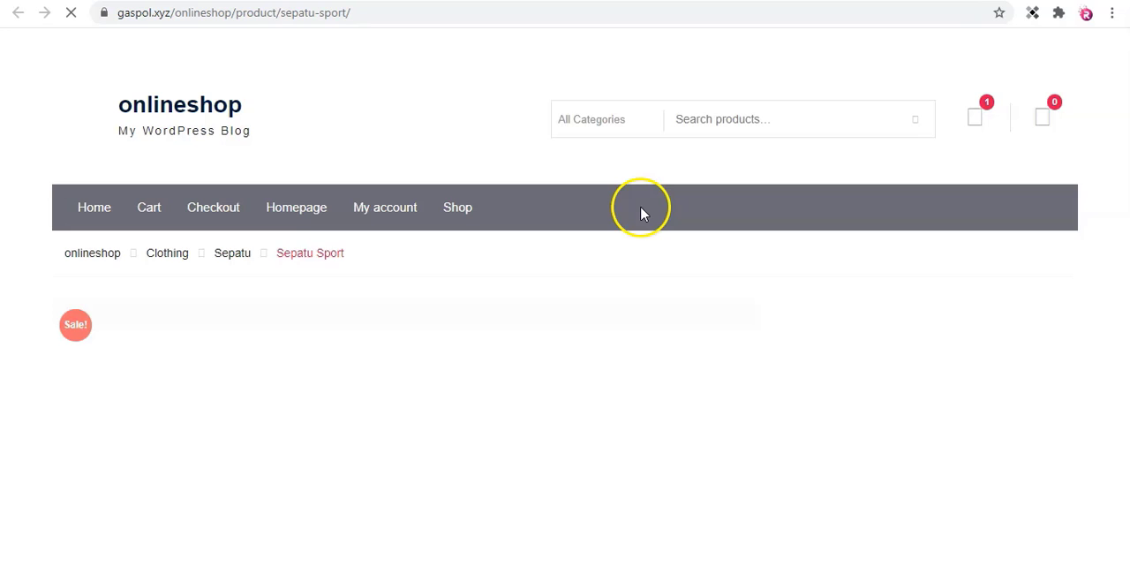
scroll(654, 353, down, 2)
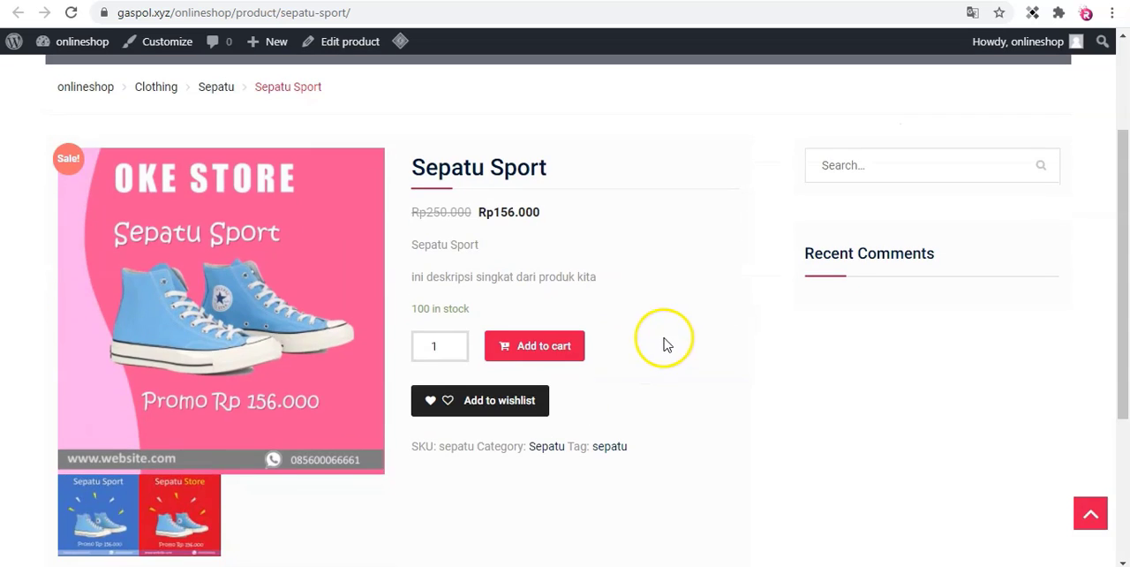
scroll(388, 259, up, 2)
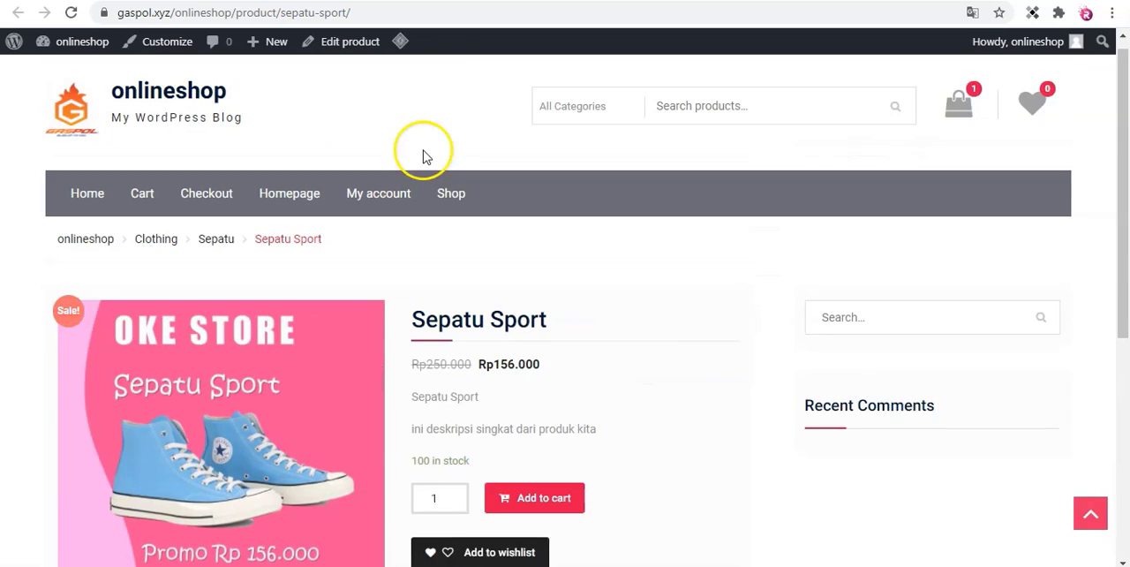
Review the Sepatu Sport store page and the product's inventory settings, and try an order quantity of 5 on the store page.
scroll(433, 220, down, 2)
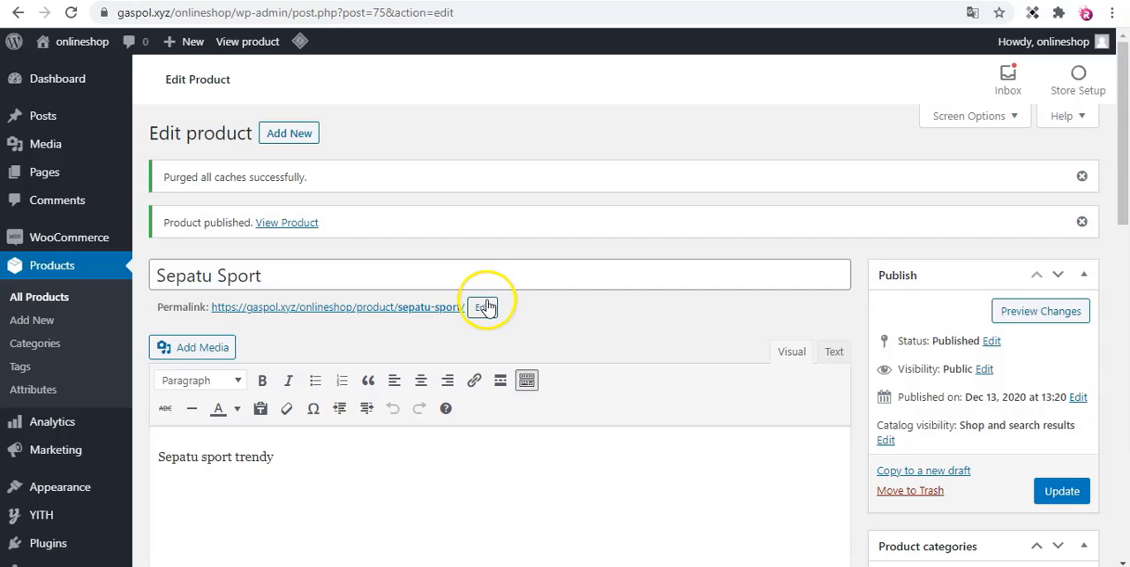
scroll(459, 309, down, 10)
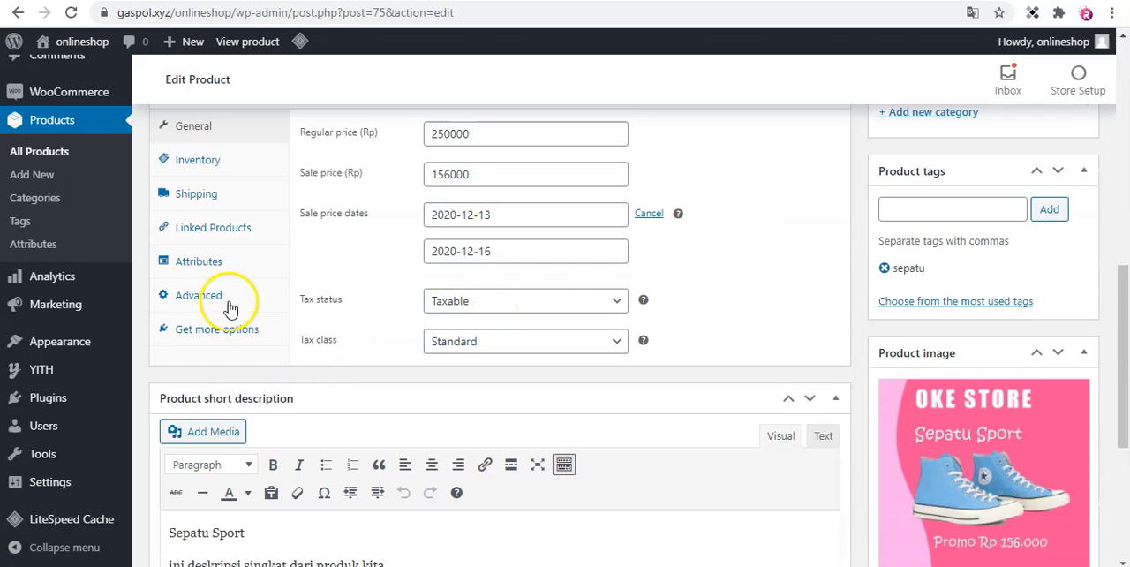
click(198, 161)
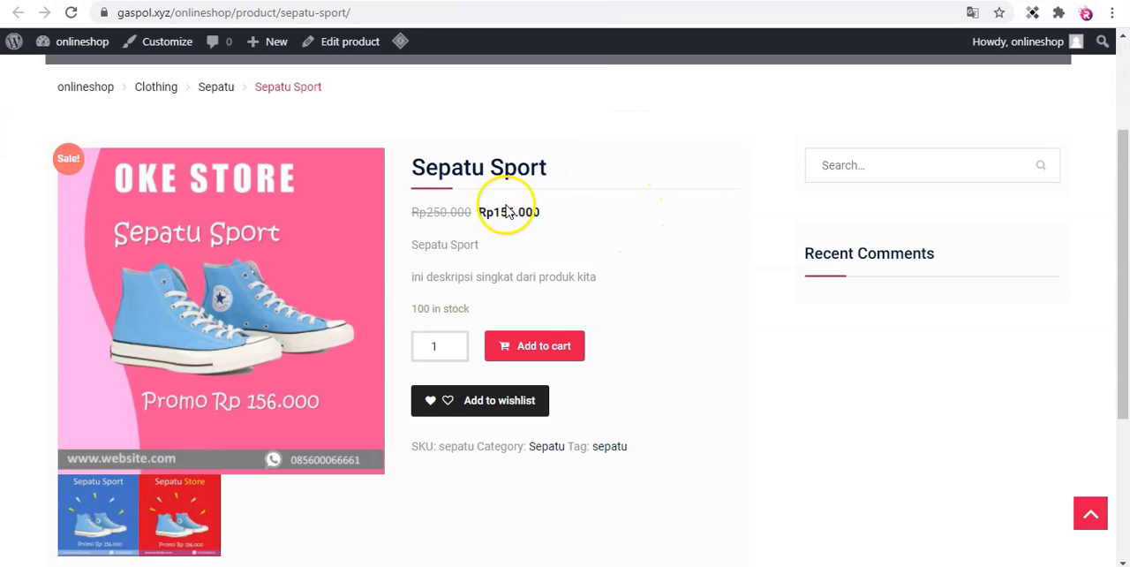
click(459, 344)
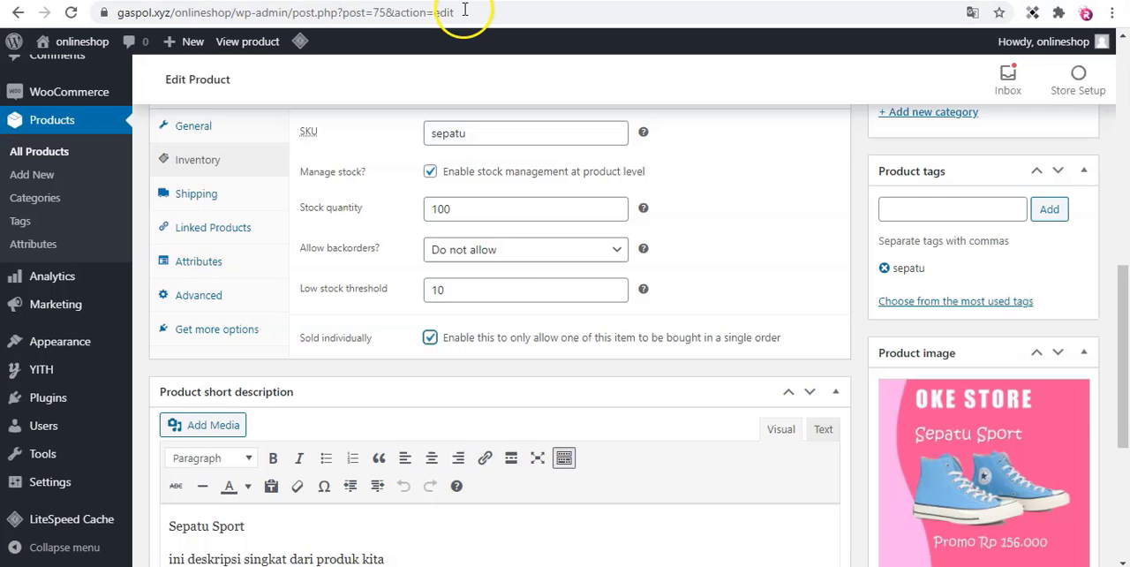
Enable Sold individually in the product's inventory settings and update the product.
scroll(797, 325, up, 6)
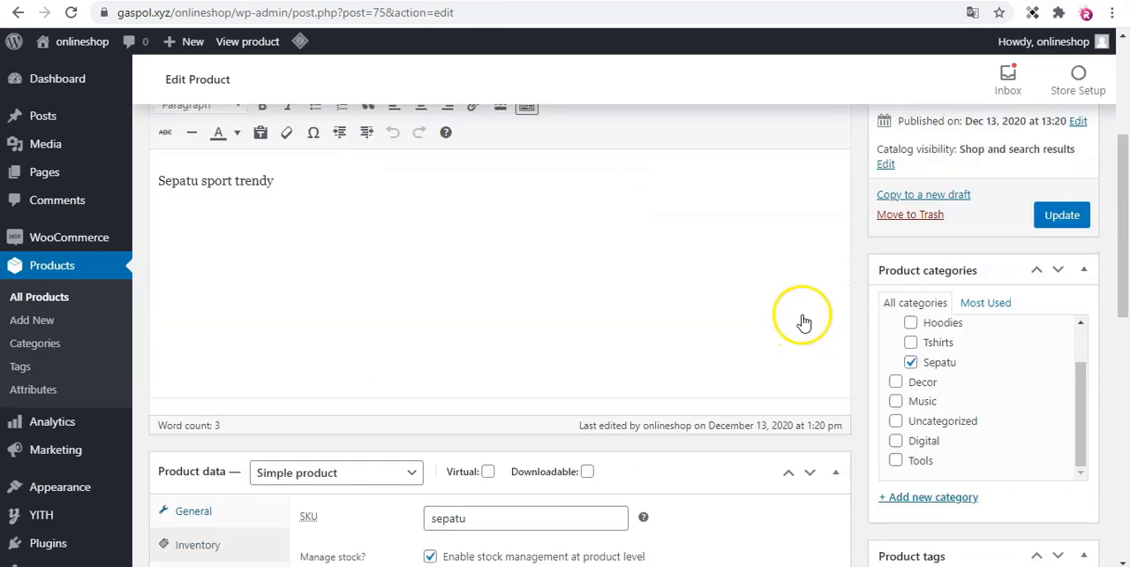
click(1058, 326)
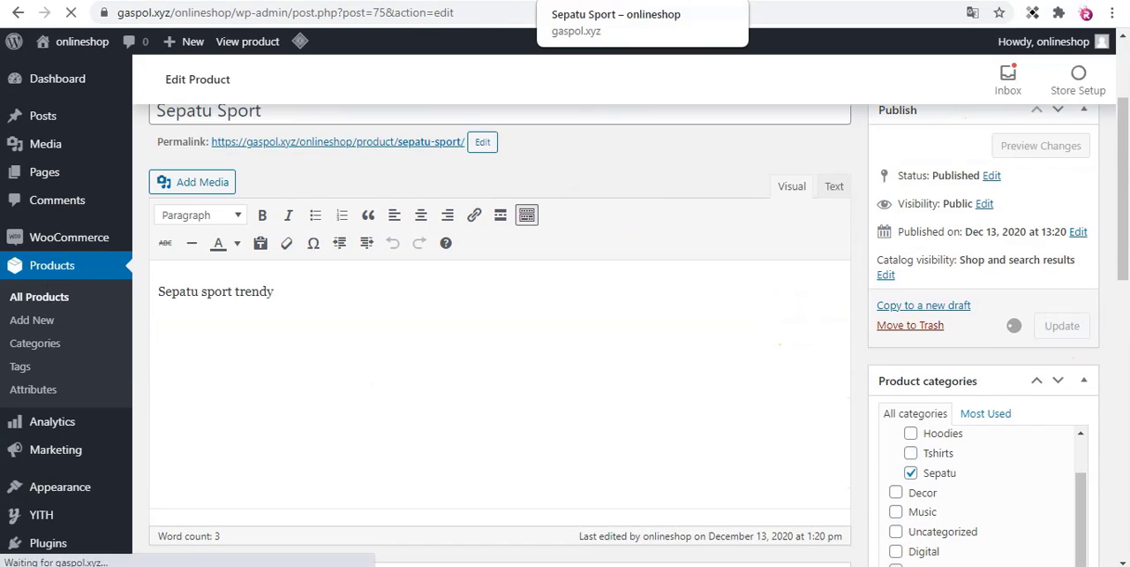
Reload the Sepatu Sport store page and check its quantity and cart options after the product update.
click(604, 2)
key(F5)
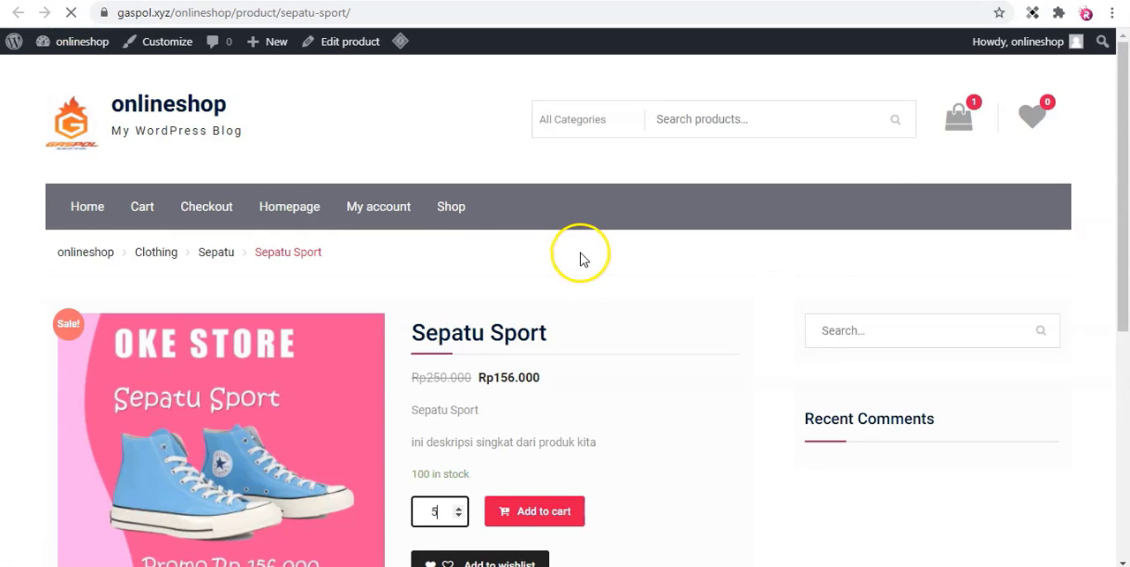
scroll(581, 258, down, 1)
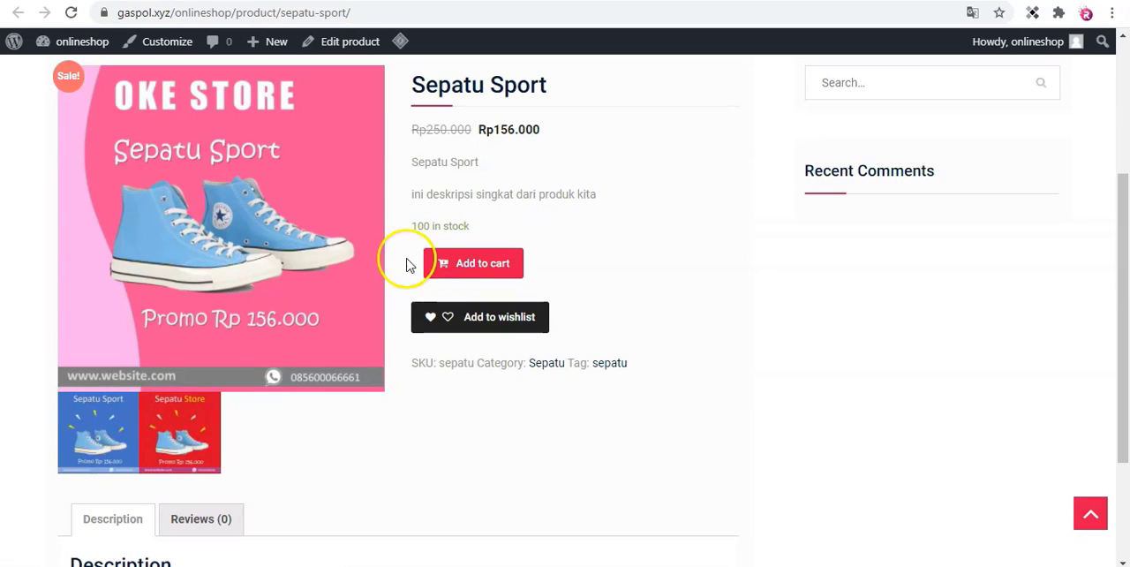
scroll(613, 353, down, 1)
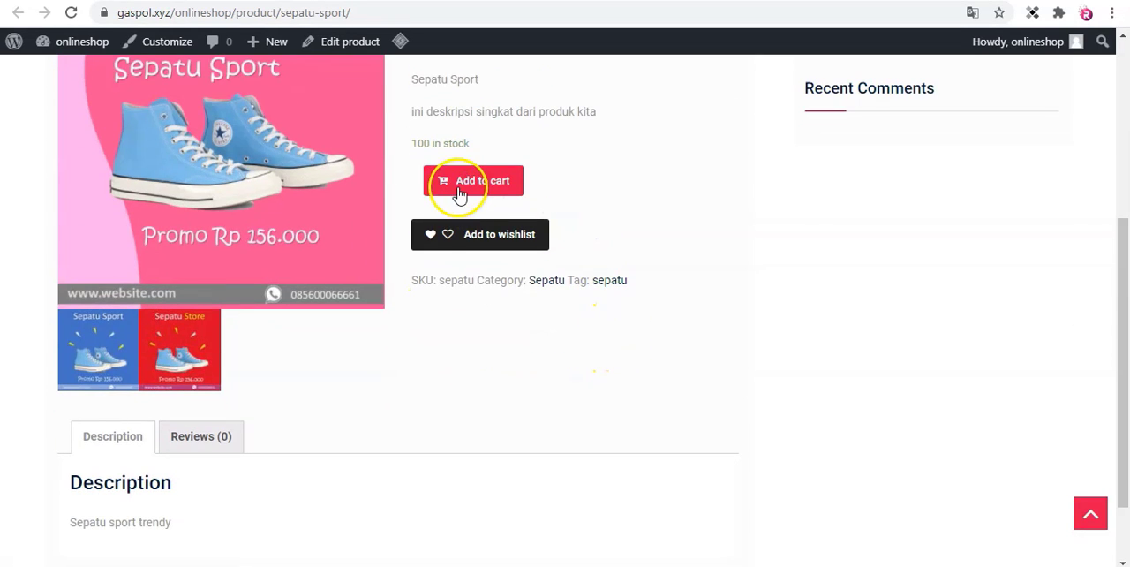
scroll(569, 224, down, 1)
scroll(567, 226, up, 1)
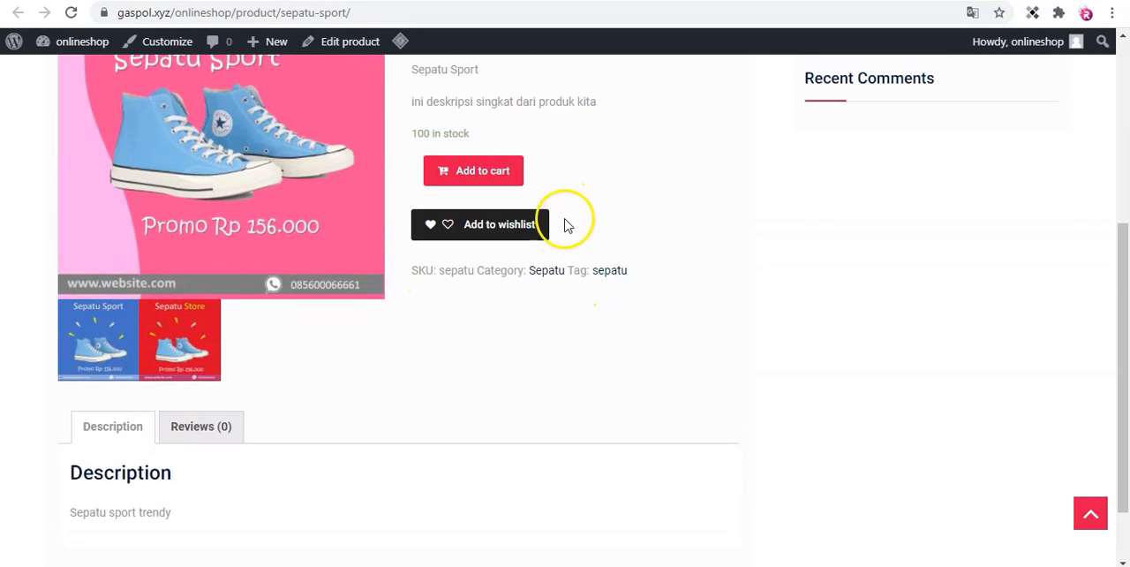
click(465, 173)
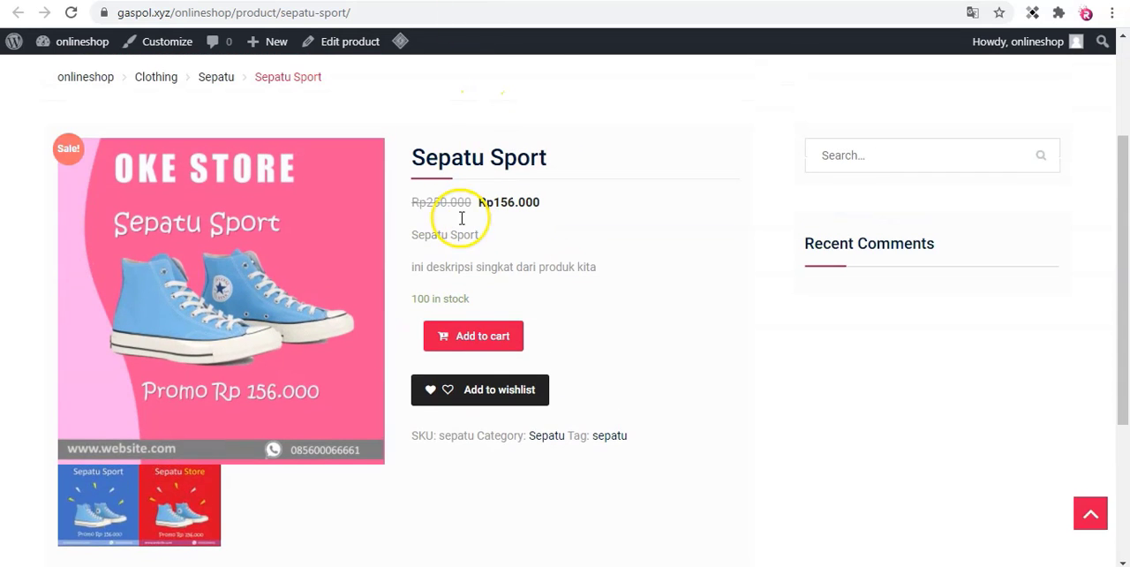
Return to the product editor and mark Sepatu Sport as both Virtual and Downloadable.
click(473, 1)
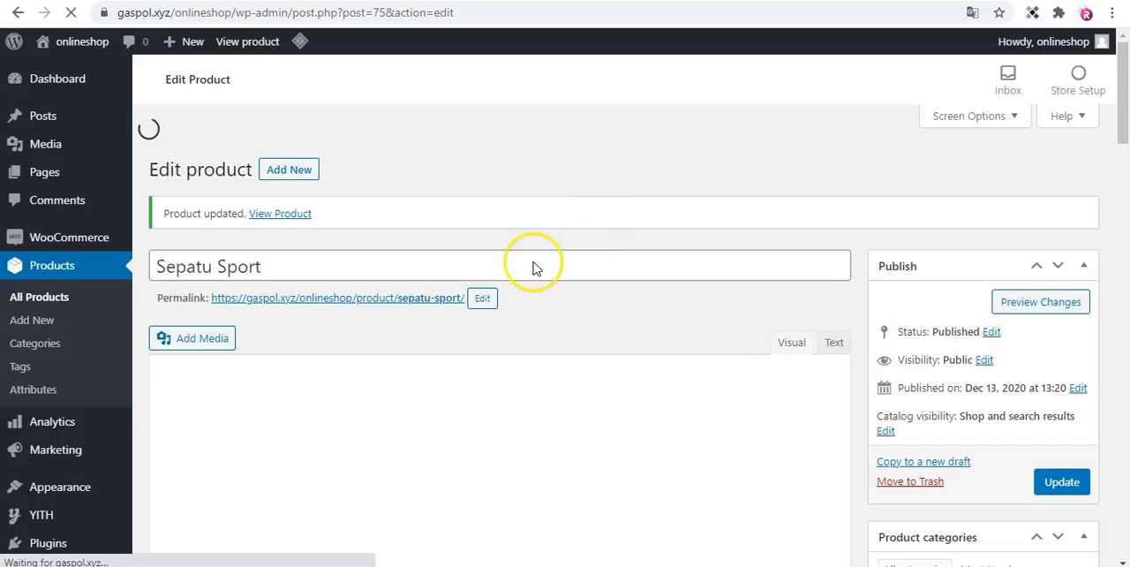
scroll(530, 257, down, 5)
scroll(531, 253, down, 4)
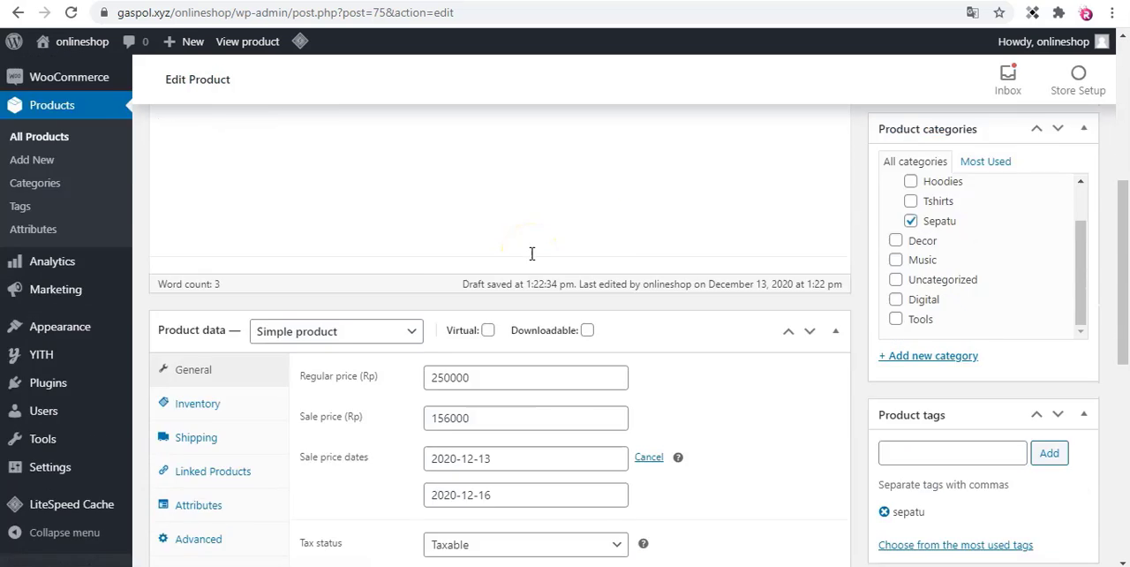
scroll(532, 255, up, 2)
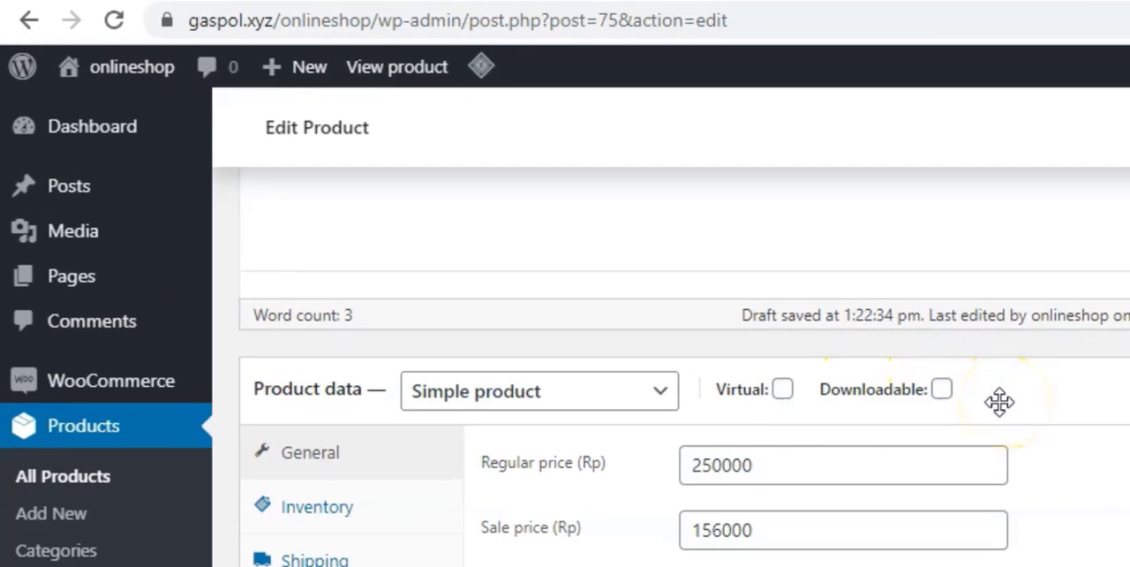
click(977, 400)
click(783, 390)
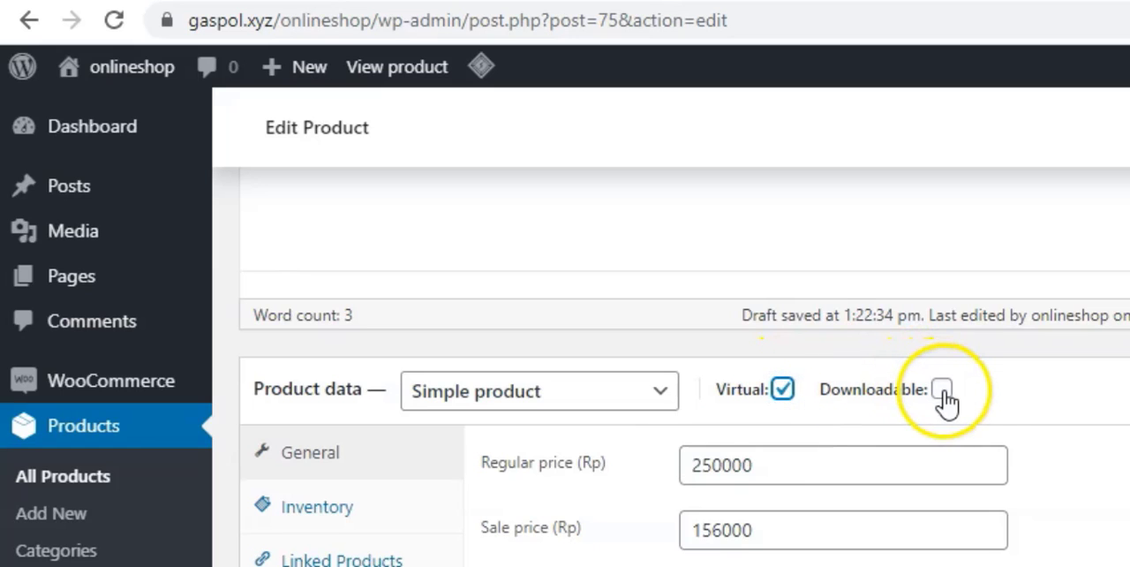
click(782, 390)
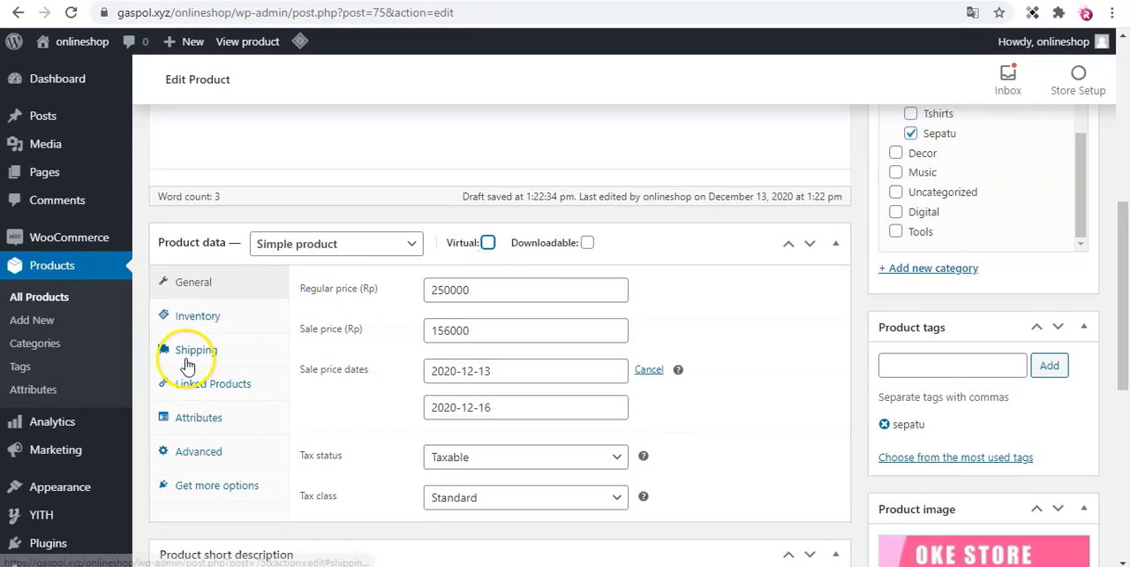
click(488, 243)
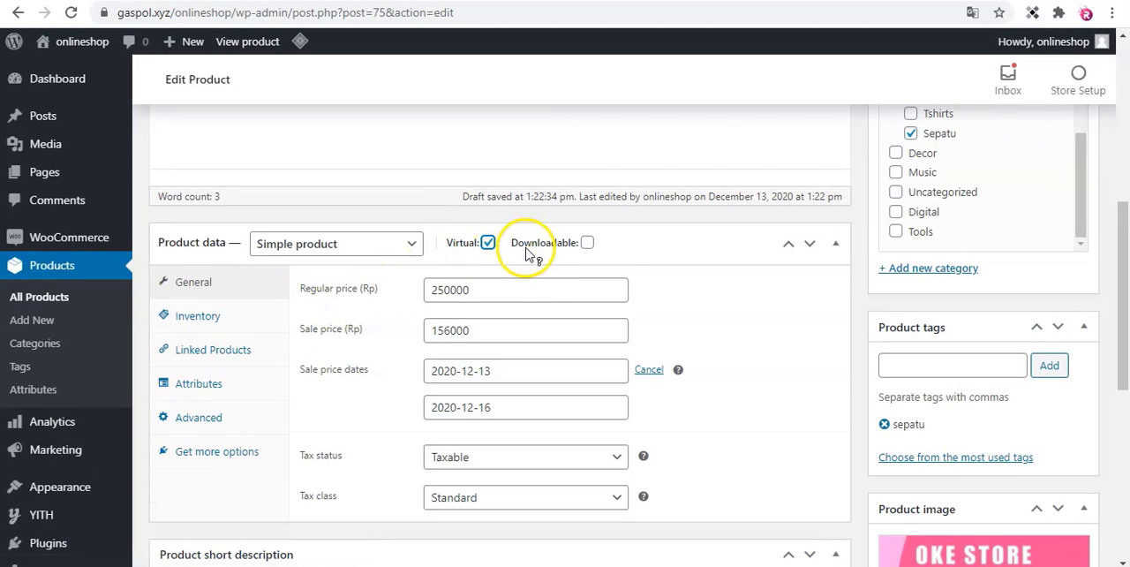
click(587, 243)
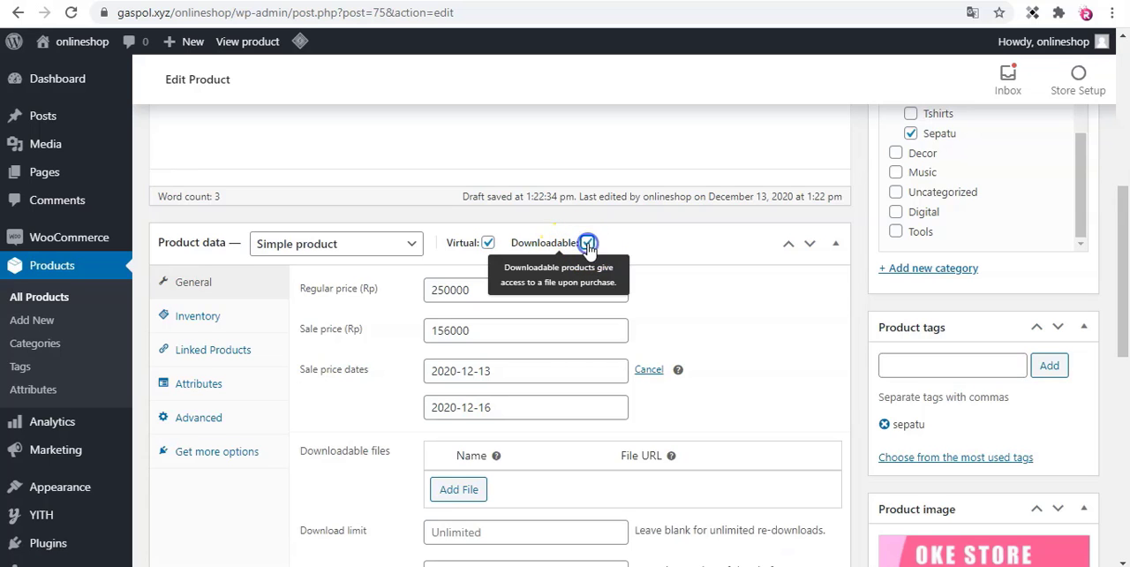
Add a downloadable file entry to the product and name it file ebook.
scroll(721, 292, down, 3)
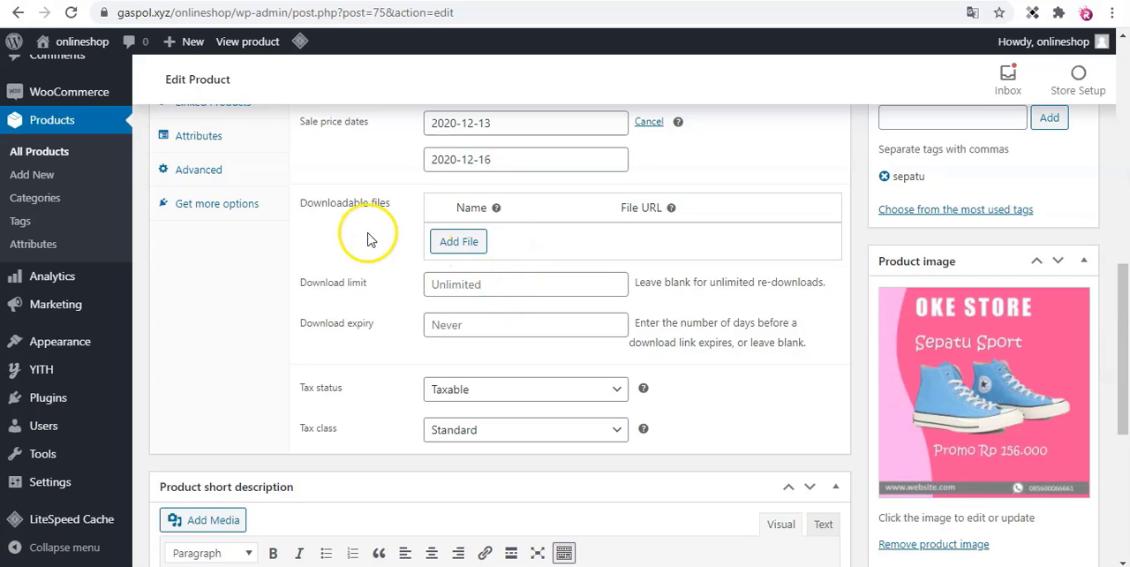
scroll(368, 242, up, 1)
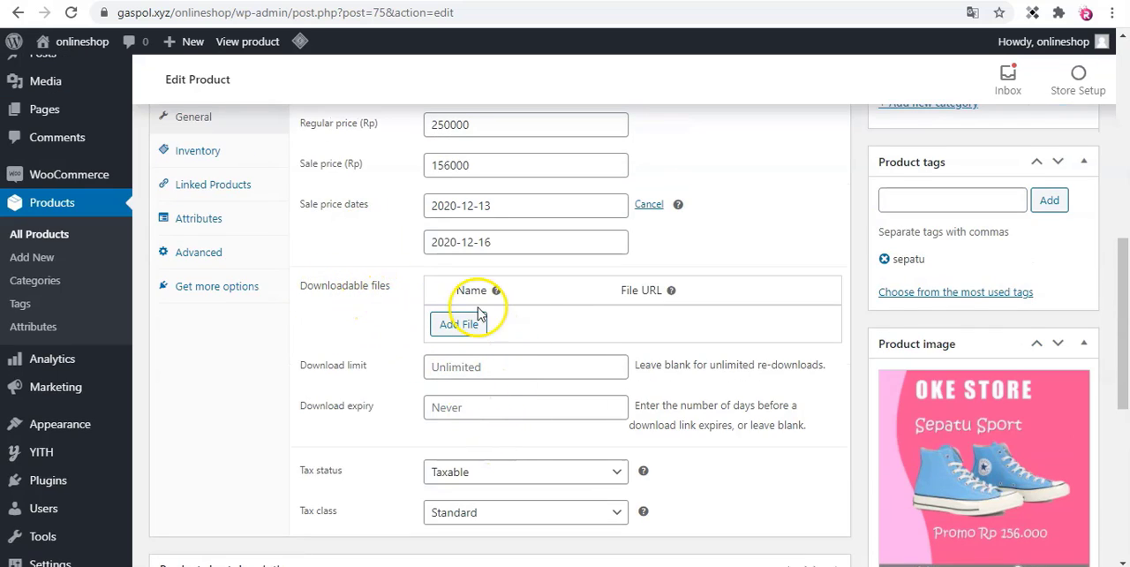
scroll(562, 333, down, 1)
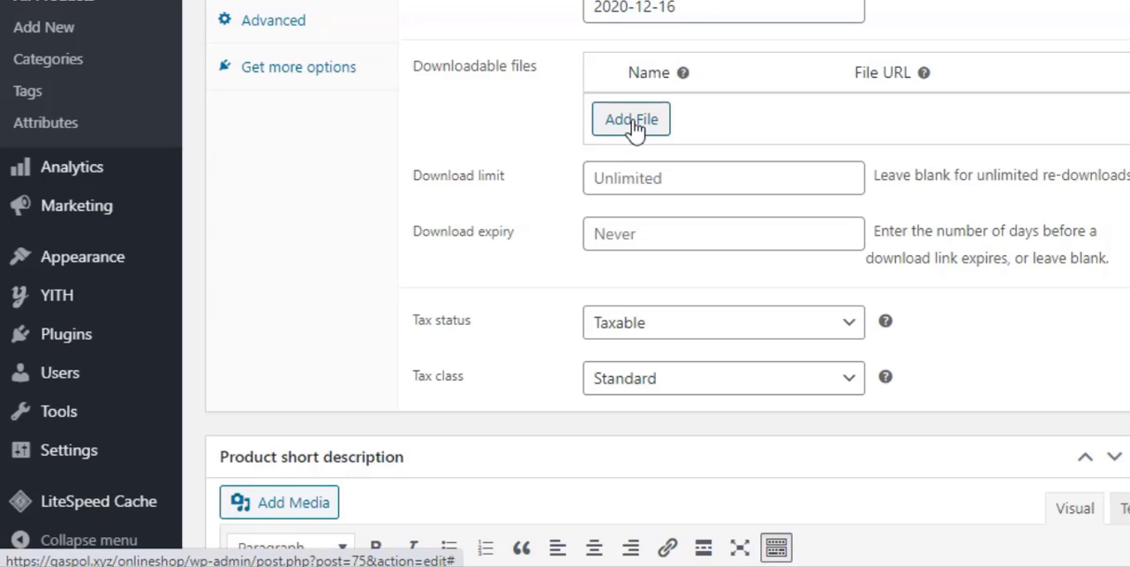
click(633, 126)
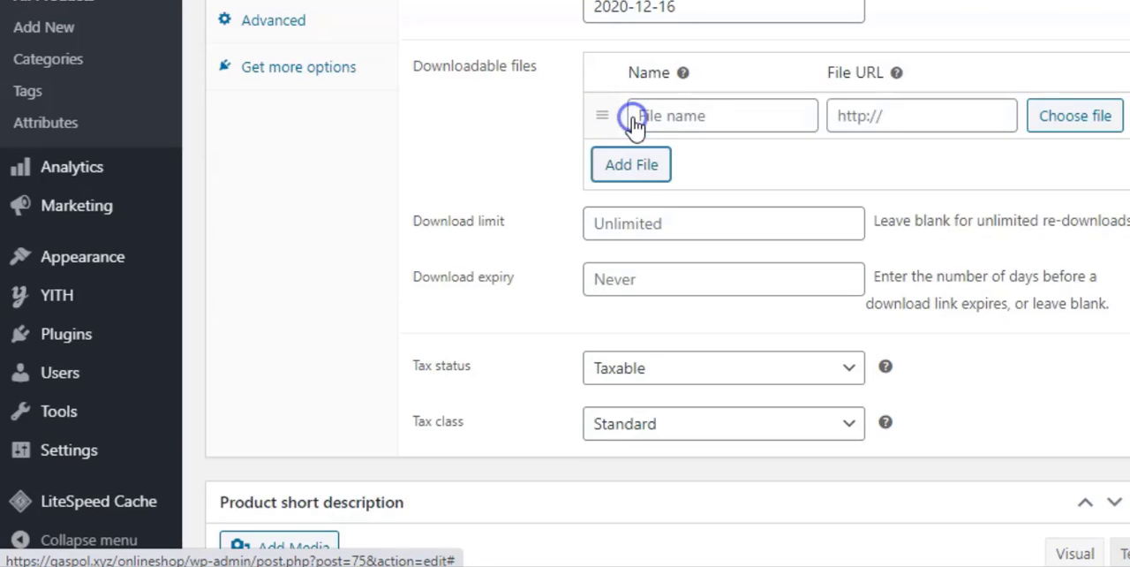
click(685, 114)
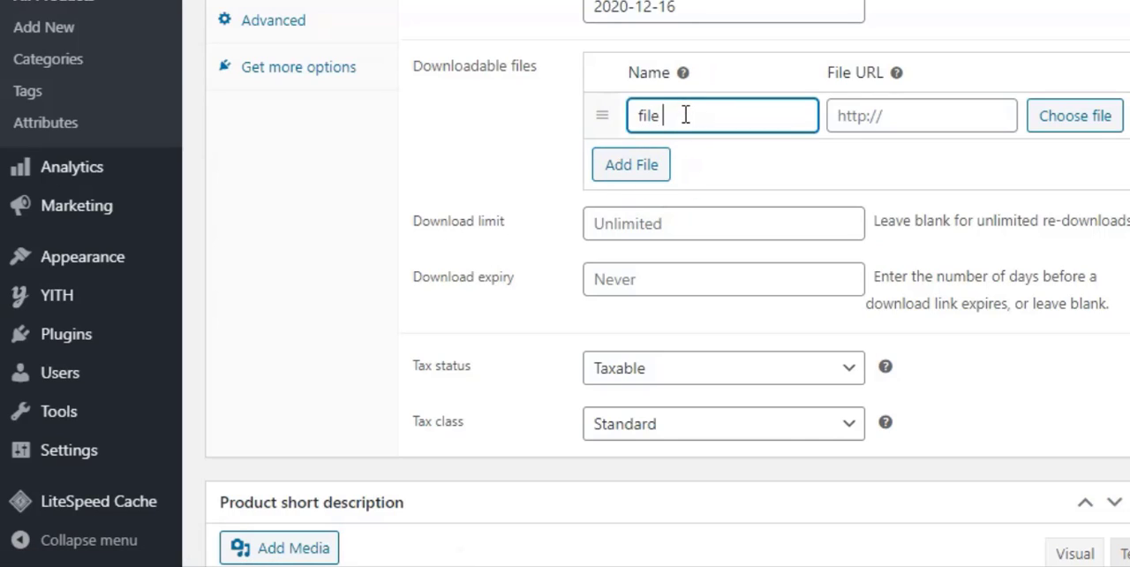
Upload the entrepreneurID 2X Income PDF from Lokal Disk (D:) and use it as the file ebook entry's URL.
click(918, 115)
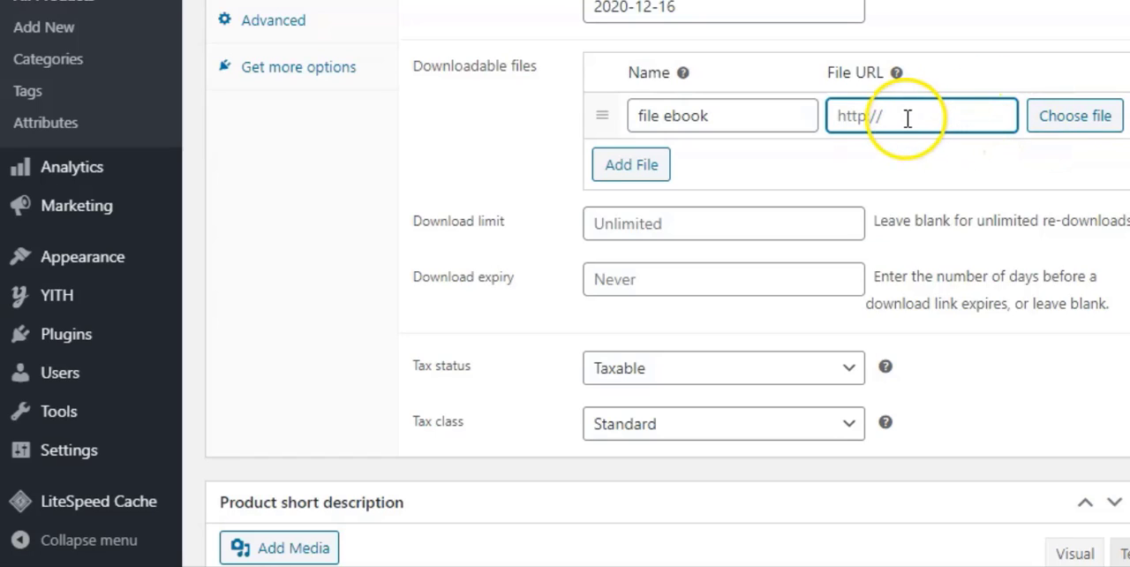
click(1077, 123)
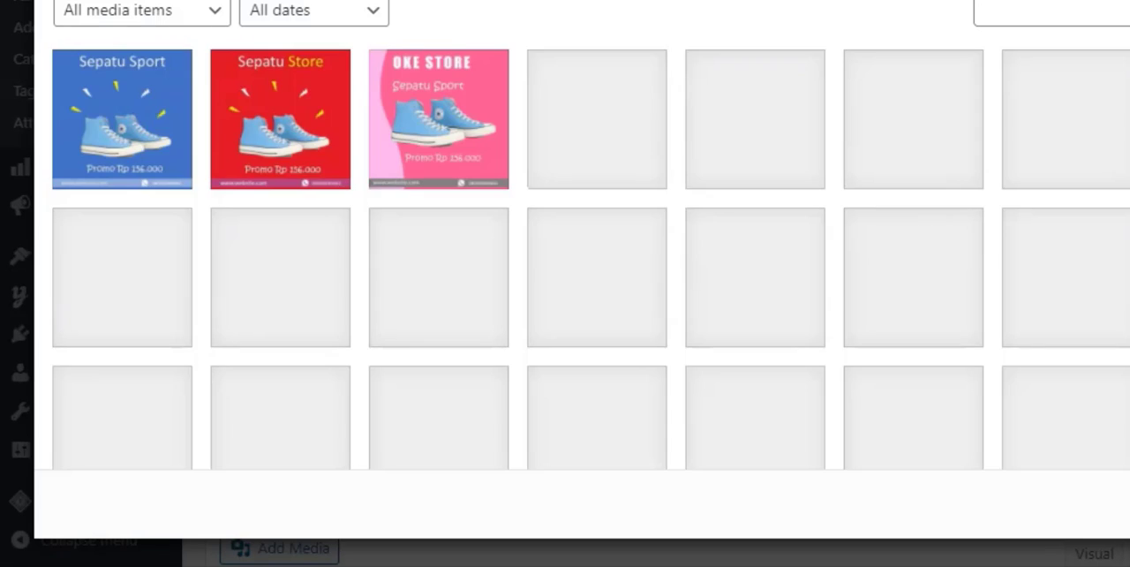
click(92, 1)
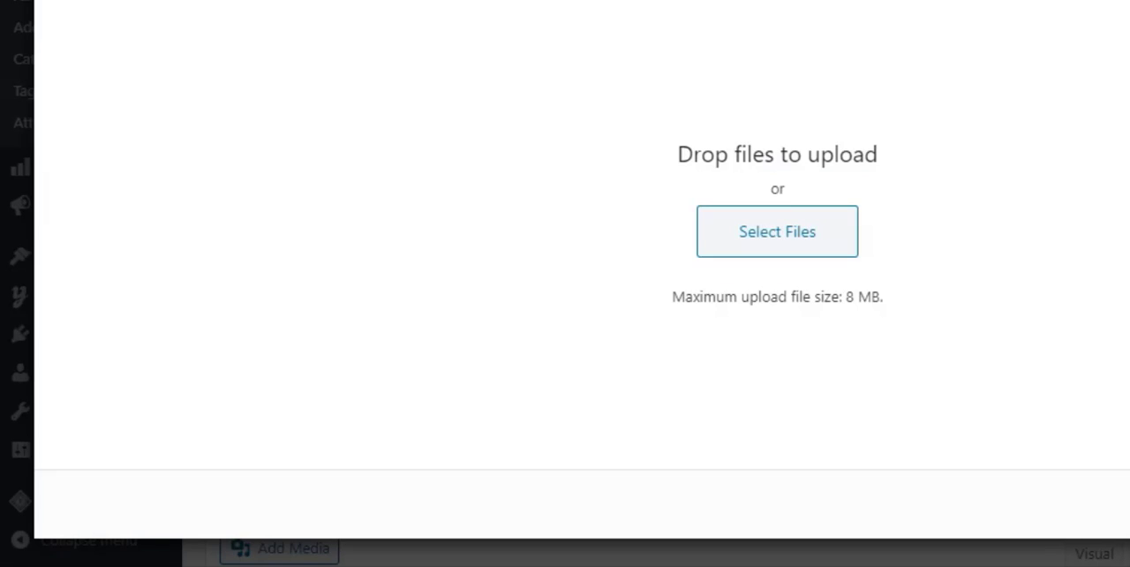
click(777, 231)
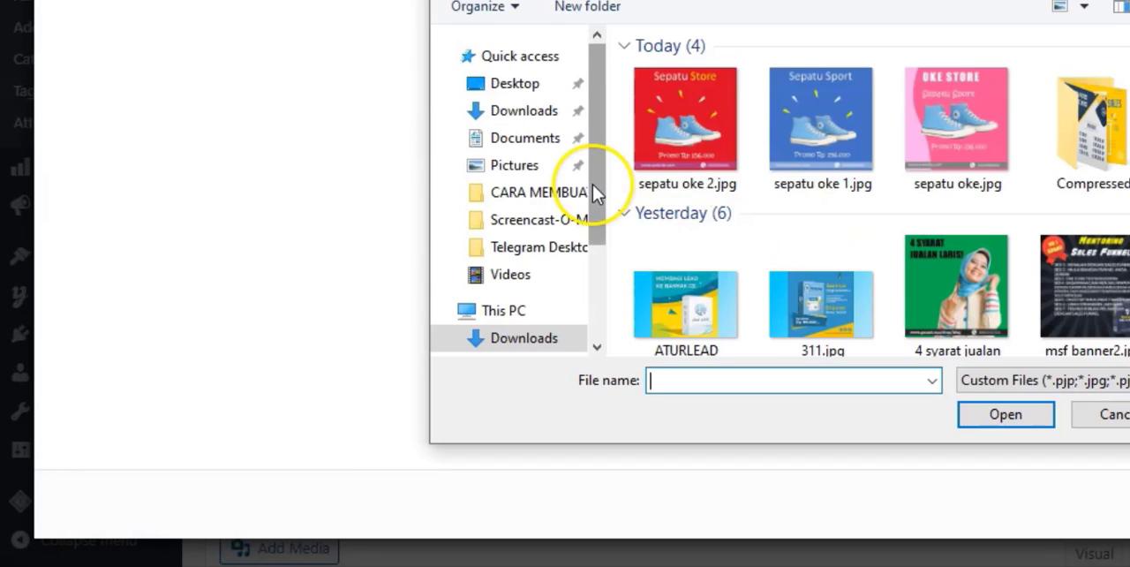
scroll(598, 194, down, 3)
scroll(811, 225, down, 5)
click(560, 240)
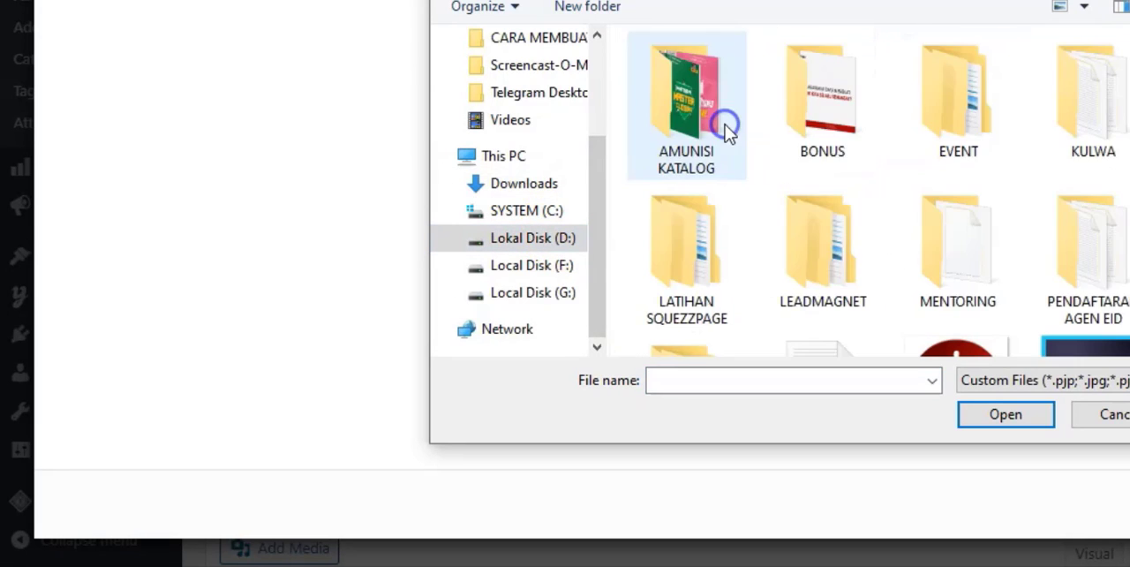
double_click(883, 234)
double_click(762, 116)
scroll(714, 100, down, 1)
double_click(714, 100)
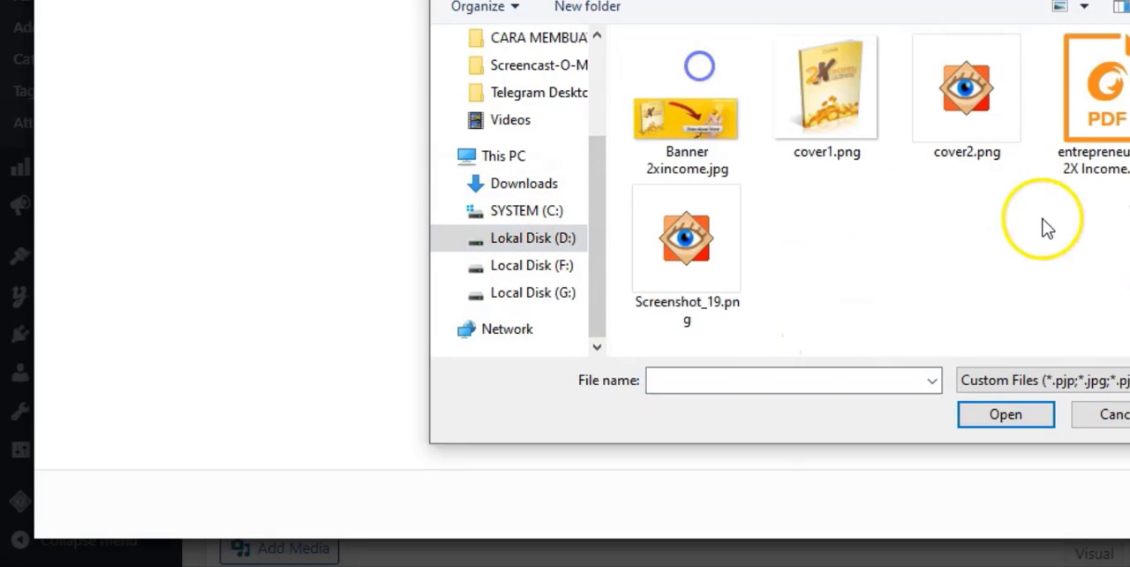
click(1085, 88)
click(1015, 415)
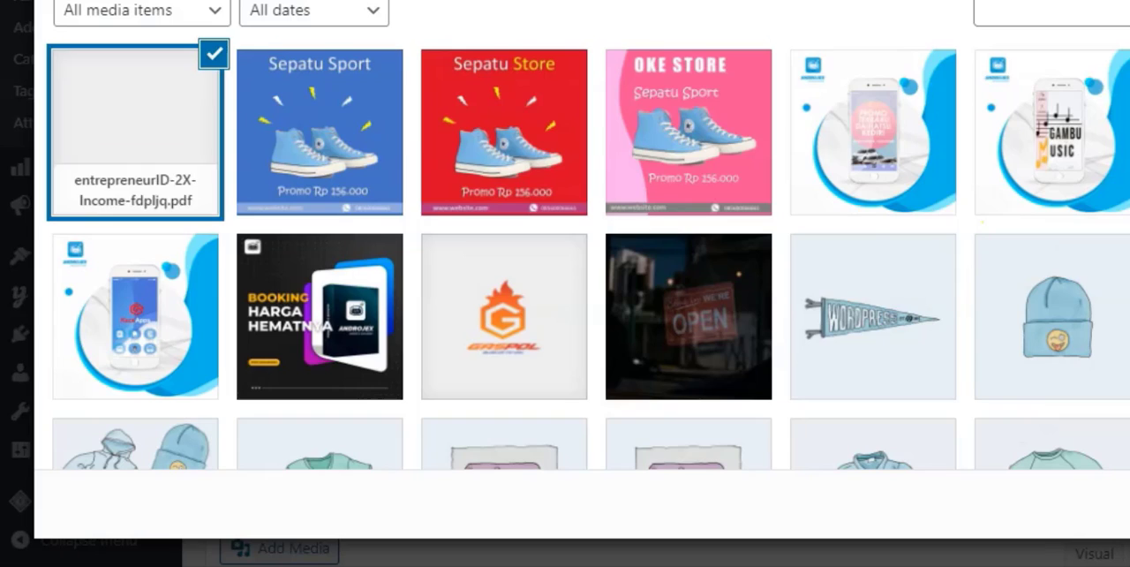
click(1129, 504)
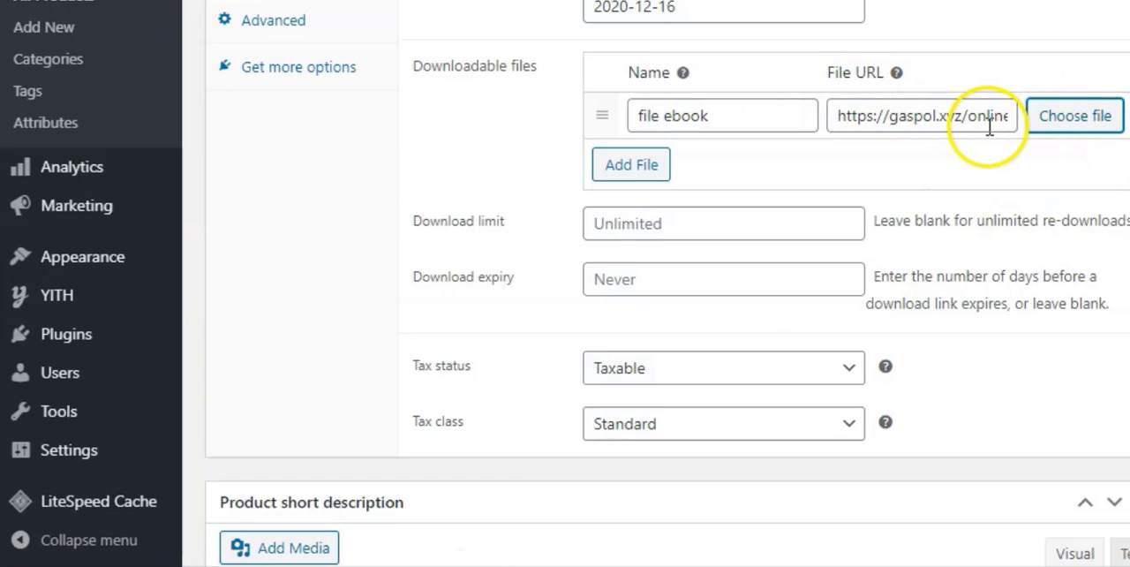
Set the downloadable product's download limit to 50.
scroll(990, 126, down, 1)
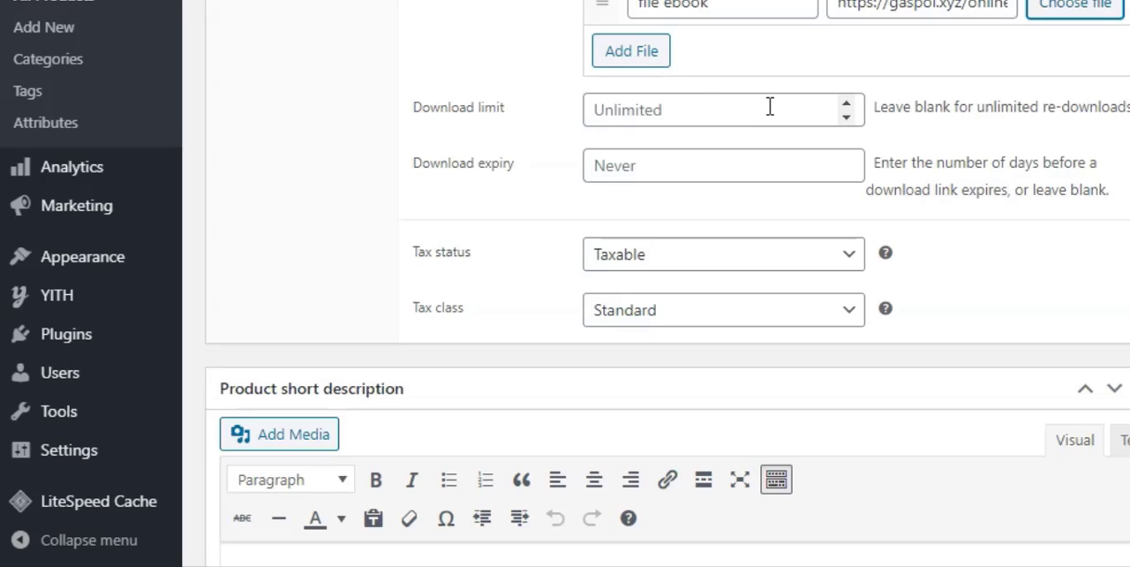
click(685, 107)
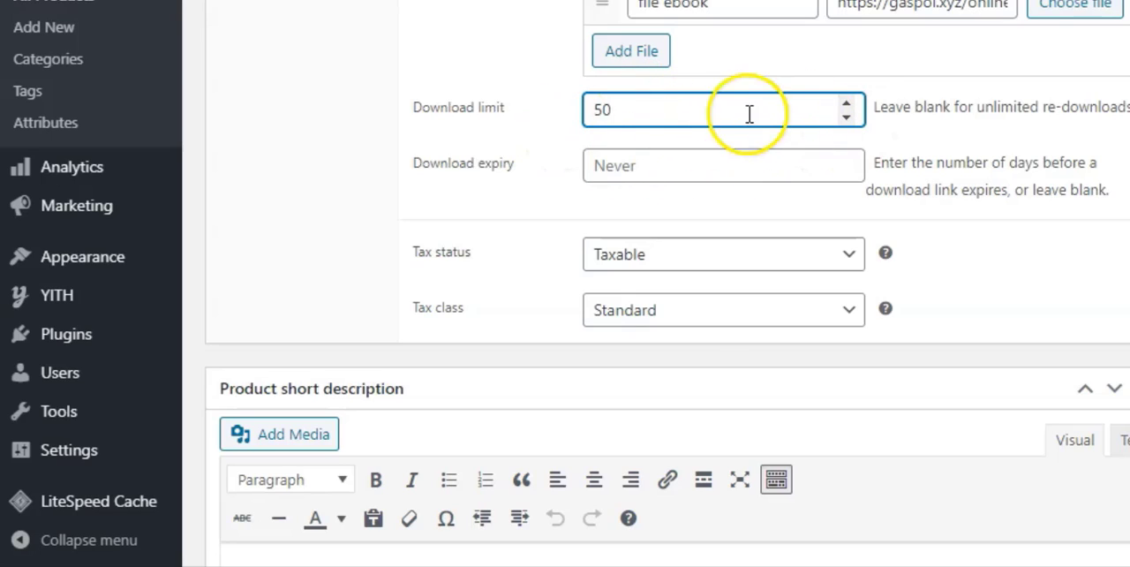
scroll(870, 66, up, 2)
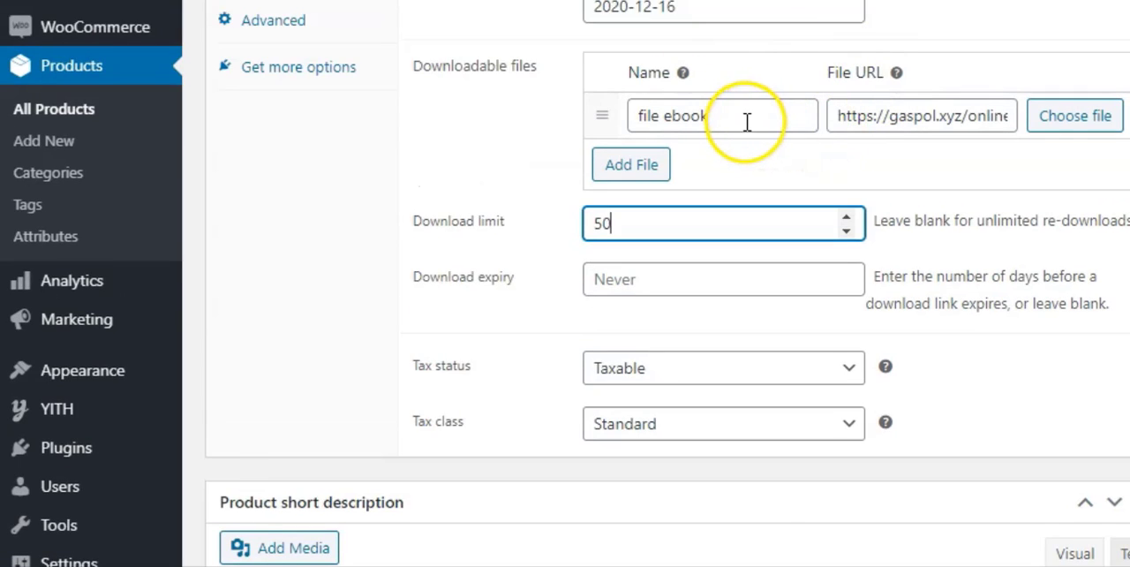
Set the downloadable product's download expiry to 5 days.
scroll(747, 115, down, 2)
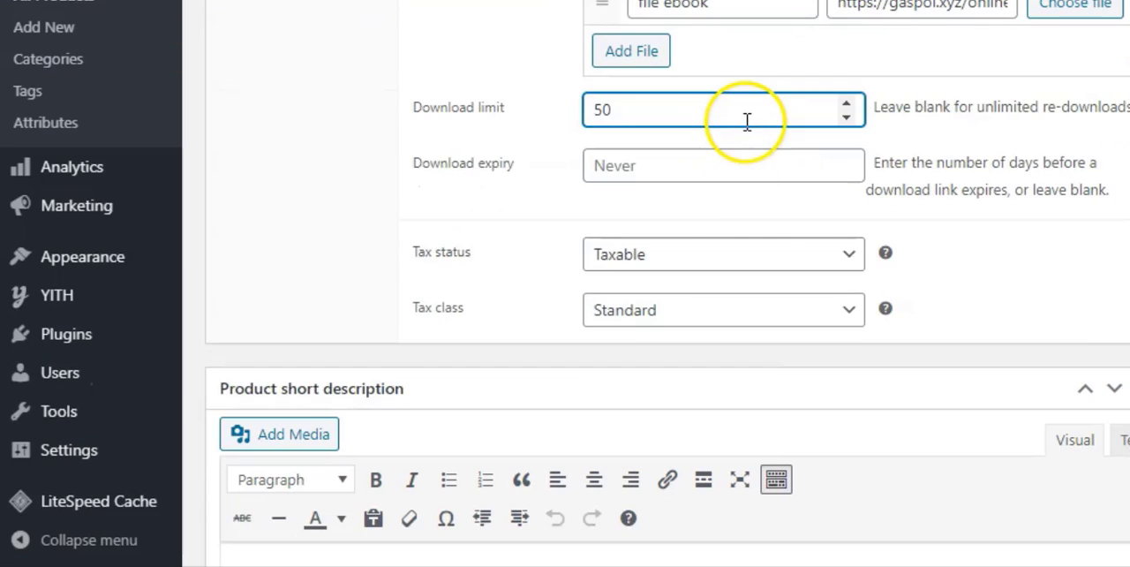
click(641, 170)
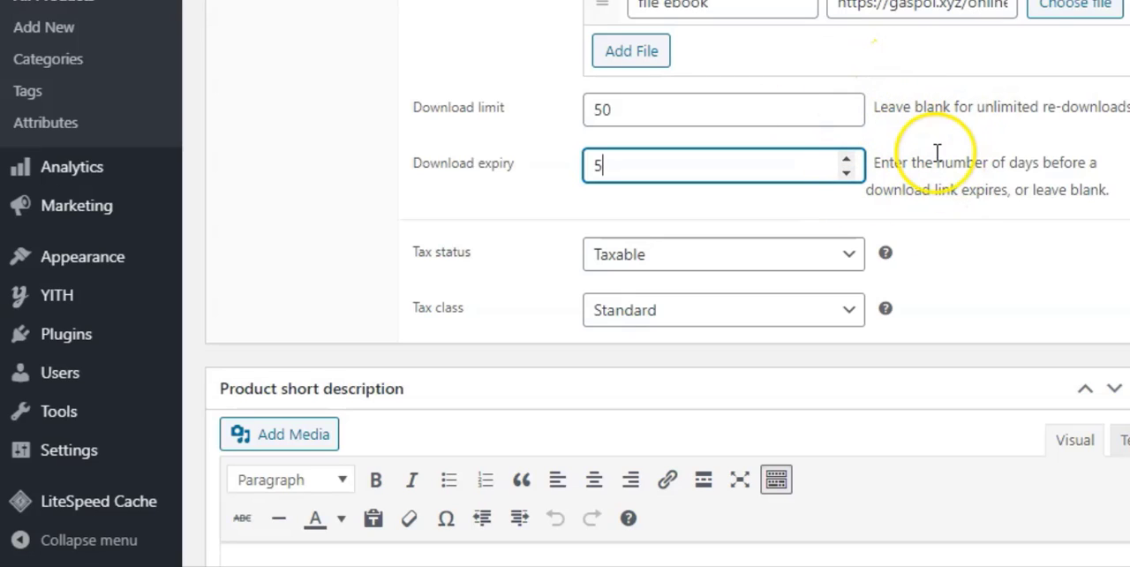
scroll(982, 142, down, 2)
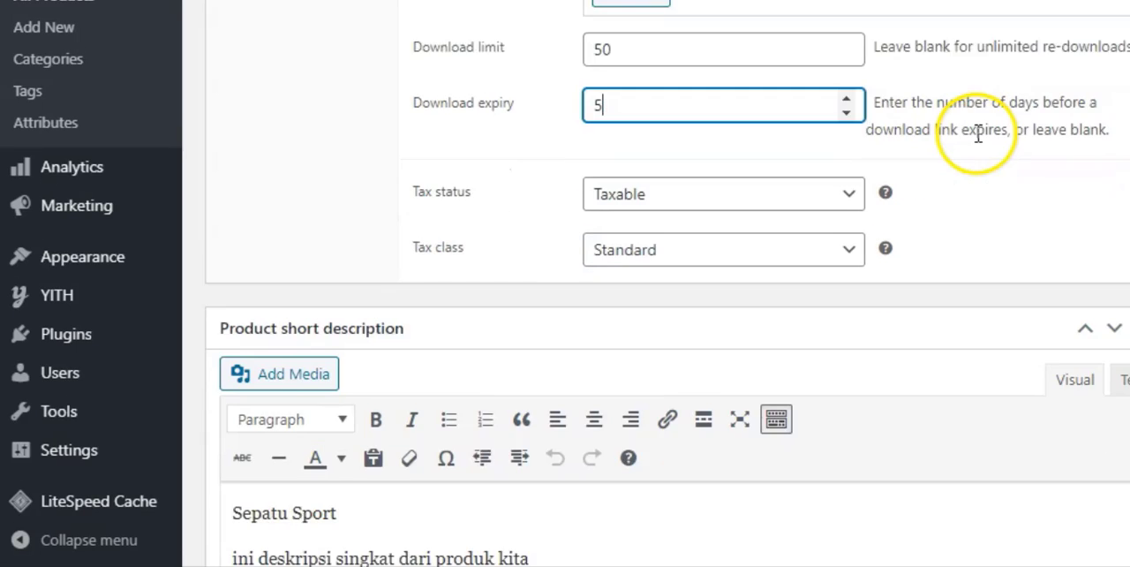
scroll(982, 143, up, 4)
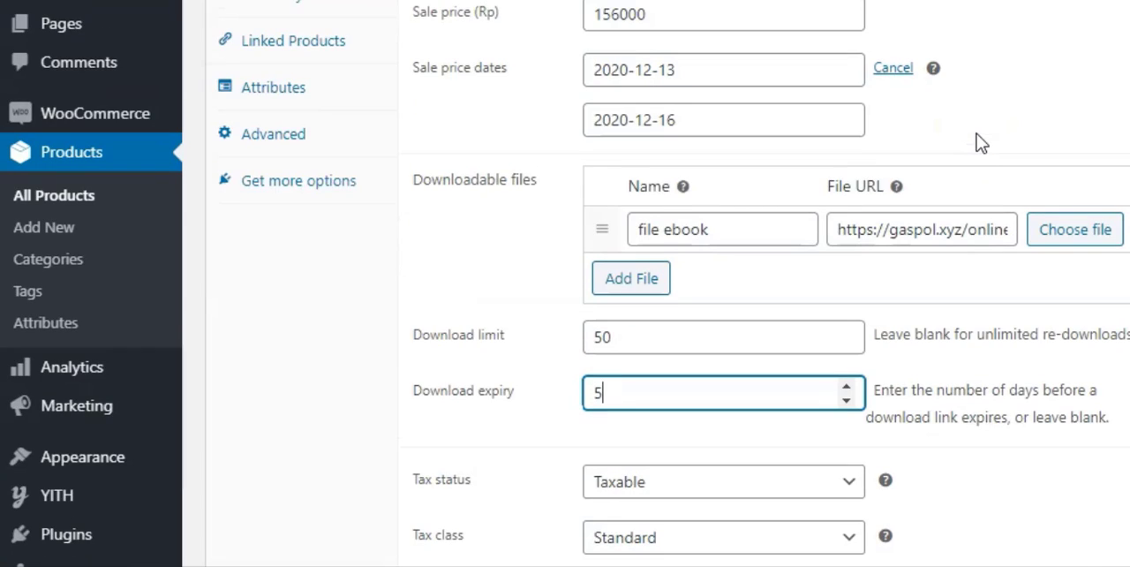
scroll(982, 143, down, 2)
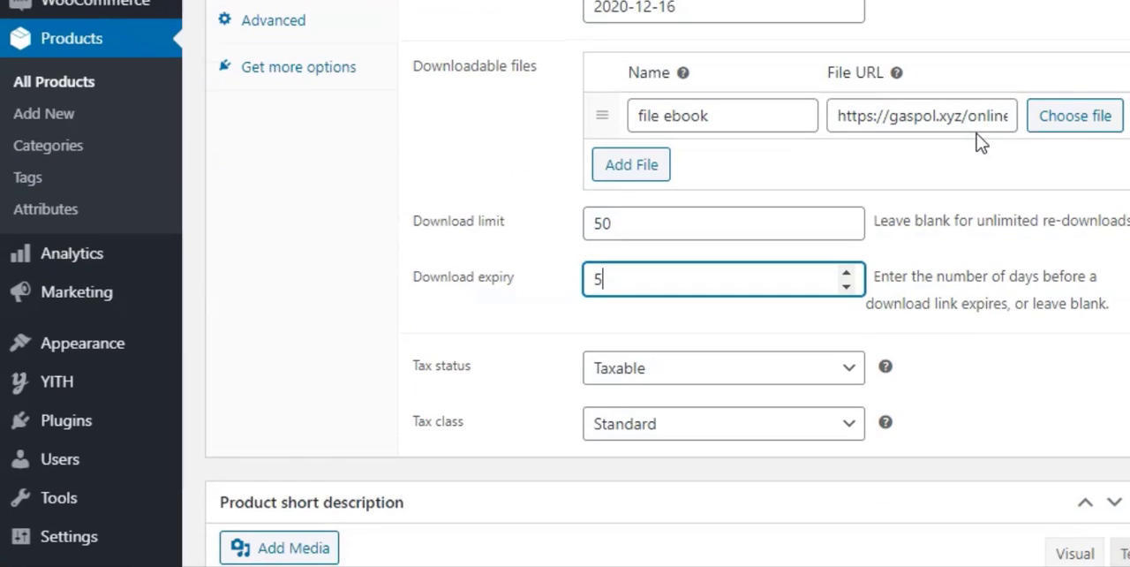
scroll(568, 161, up, 2)
scroll(542, 138, down, 1)
scroll(1123, 182, up, 2)
scroll(1098, 245, down, 1)
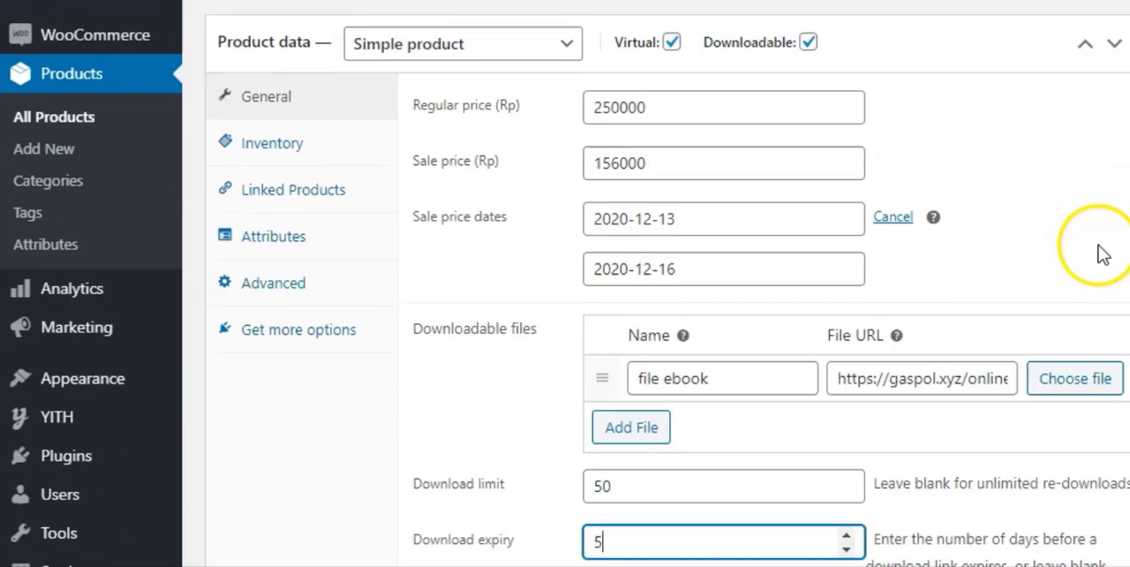
Update the Sepatu Sport product to save its virtual and downloadable settings.
scroll(1102, 253, down, 1)
scroll(1102, 205, up, 5)
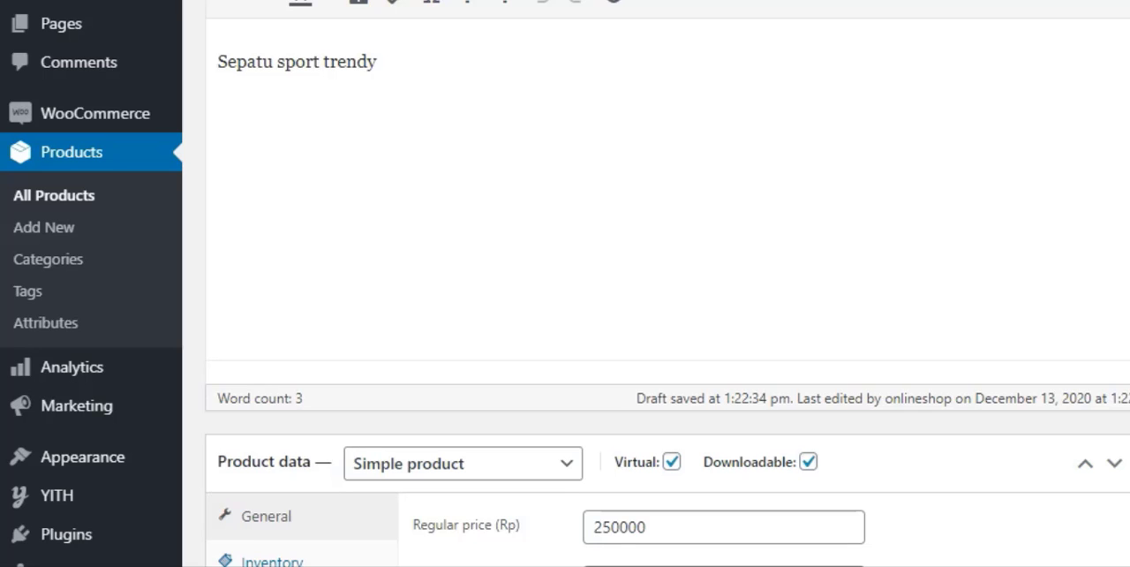
scroll(618, 283, down, 3)
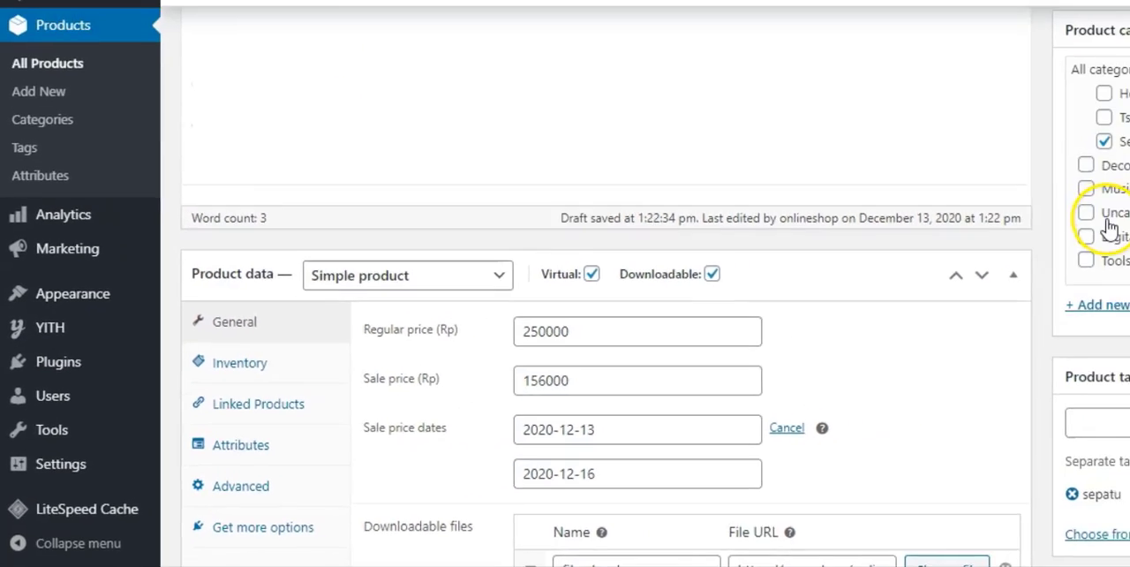
scroll(731, 414, up, 2)
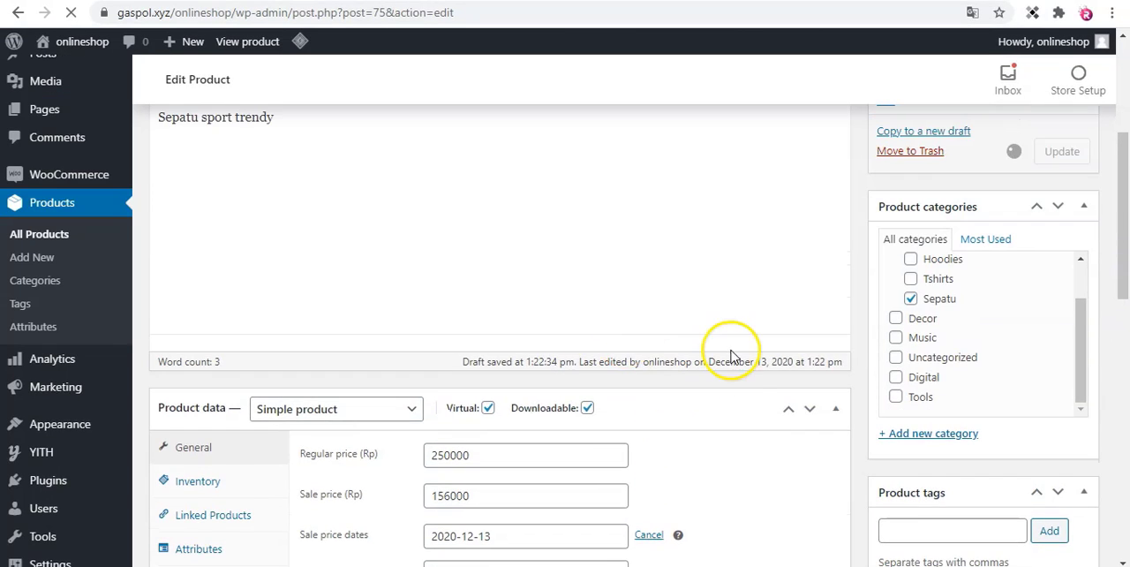
scroll(737, 358, down, 2)
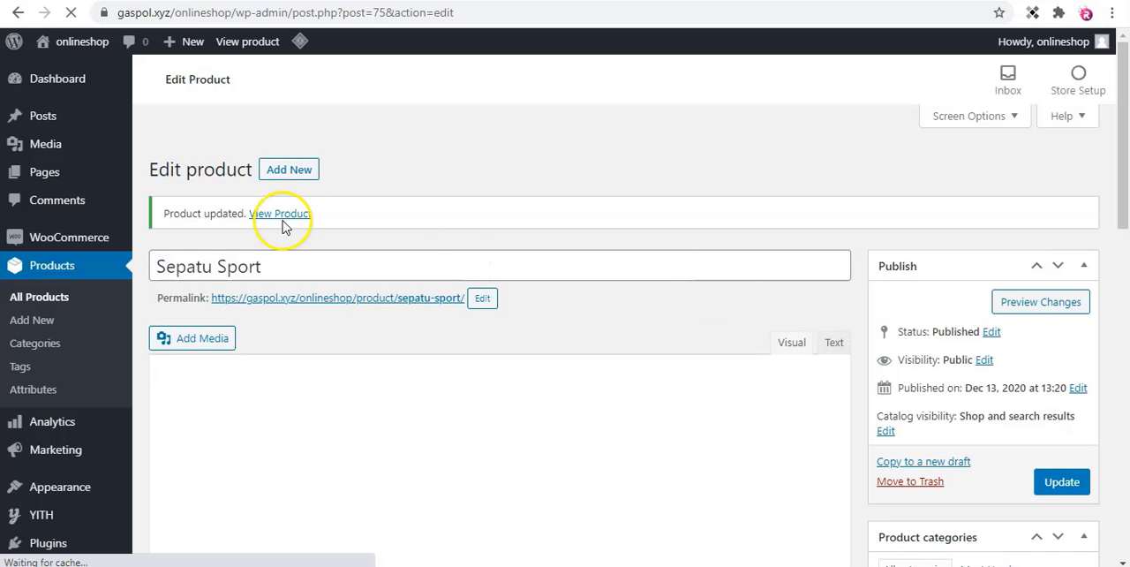
Open Sepatu Sport's store page in a new tab and add the product to the cart.
right_click(292, 216)
click(309, 229)
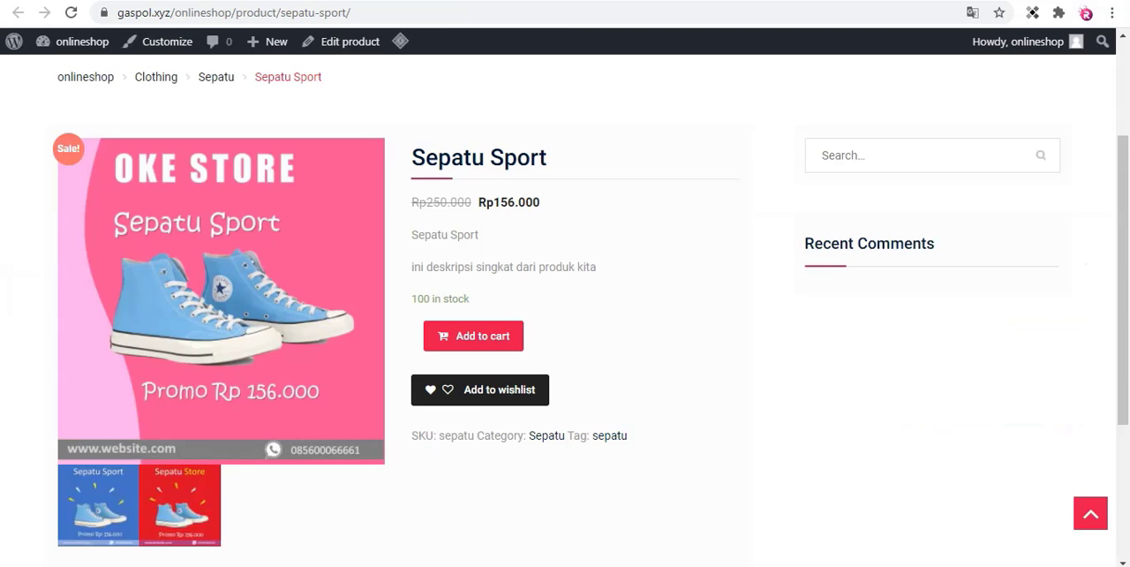
click(579, 0)
click(595, 18)
scroll(624, 267, down, 3)
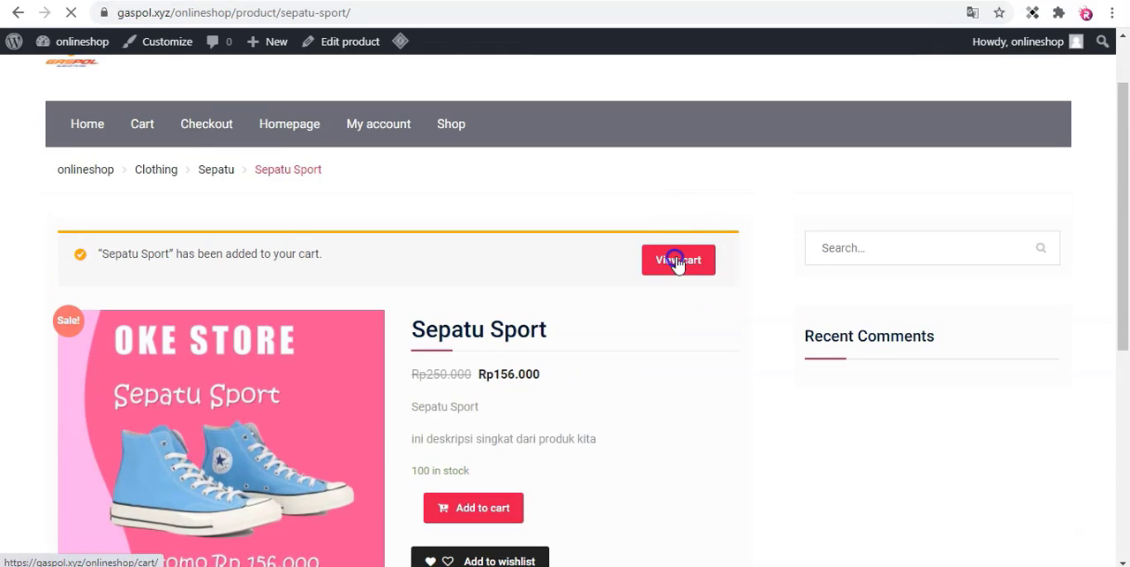
Remove the T-Shirt with Logo from the cart and proceed to checkout with Sepatu Sport.
click(680, 265)
click(97, 213)
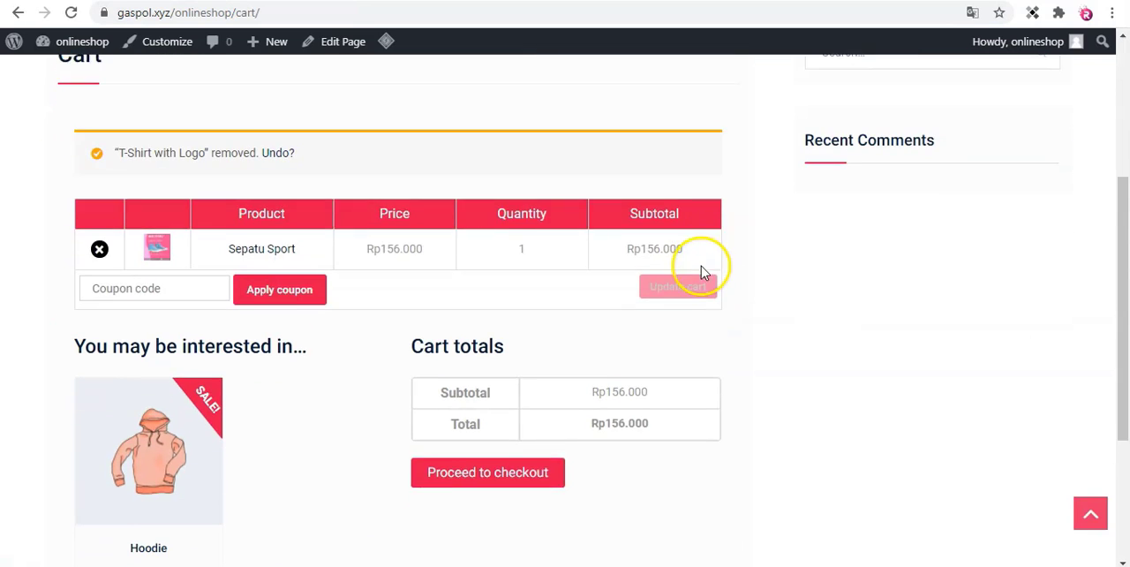
scroll(530, 336, down, 1)
click(494, 378)
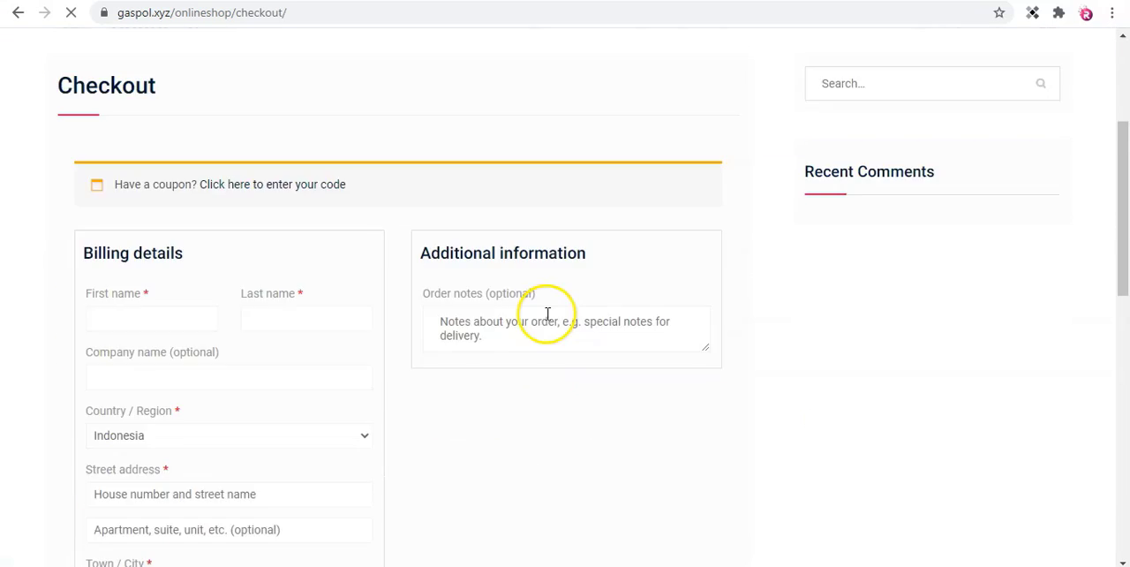
Fill in the customer's billing details at checkout and place the Sepatu Sport order with Direct bank transfer.
scroll(547, 316, down, 1)
scroll(547, 314, down, 6)
scroll(547, 308, up, 6)
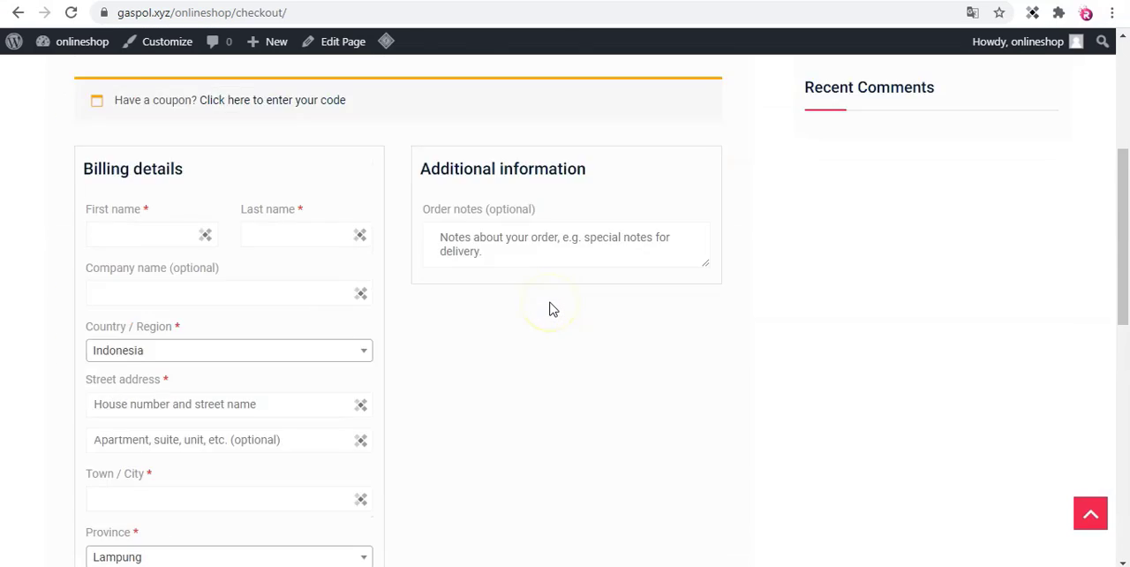
scroll(547, 308, down, 1)
click(128, 152)
click(132, 196)
scroll(262, 221, down, 10)
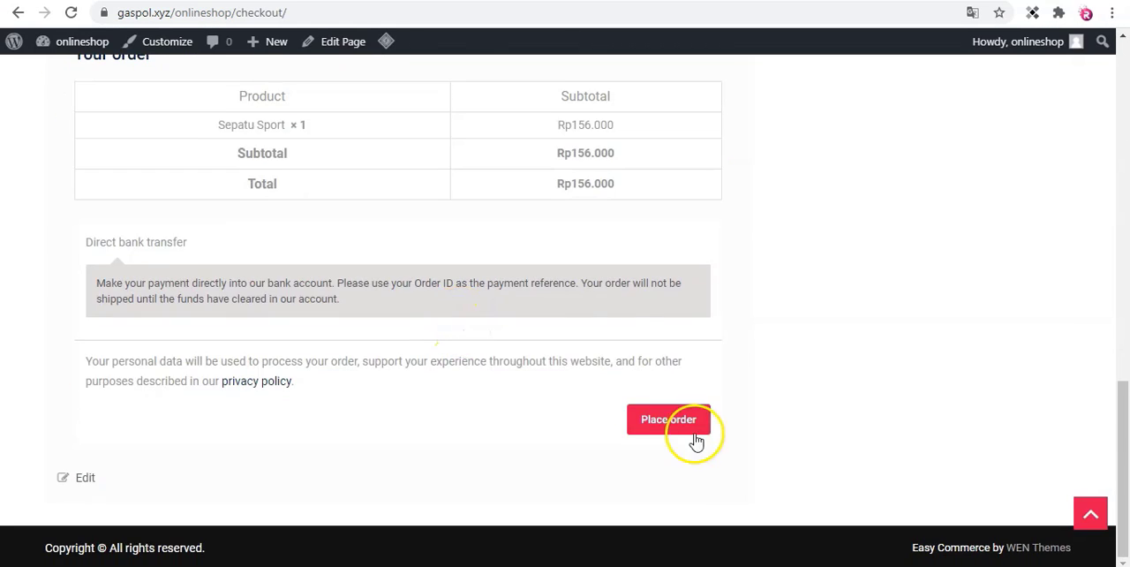
click(675, 421)
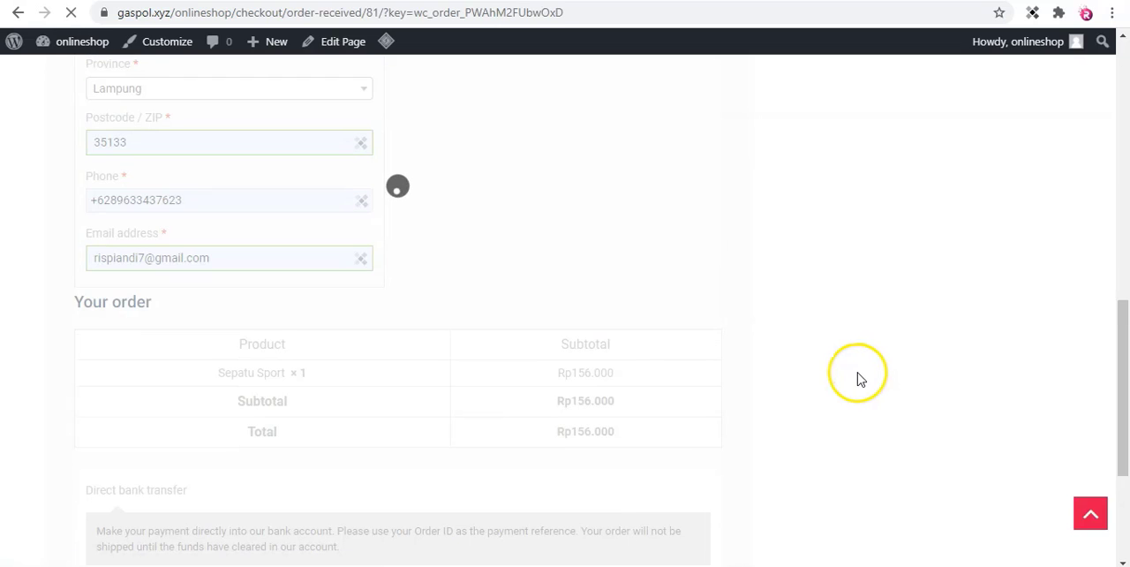
Review the bank details, order details and billing address on the order confirmation page.
scroll(857, 375, down, 1)
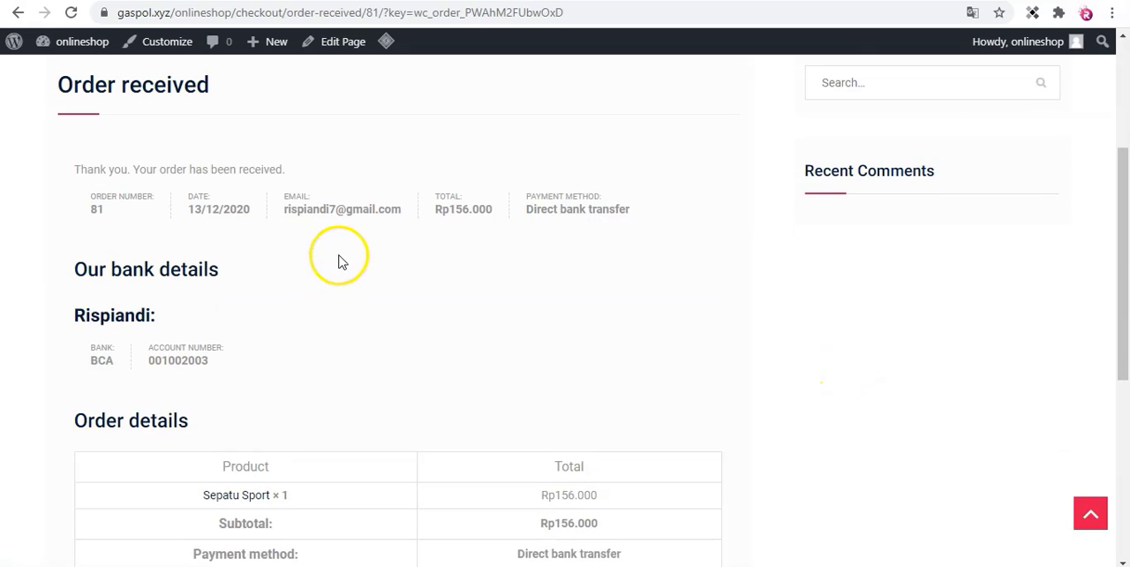
scroll(434, 227, down, 3)
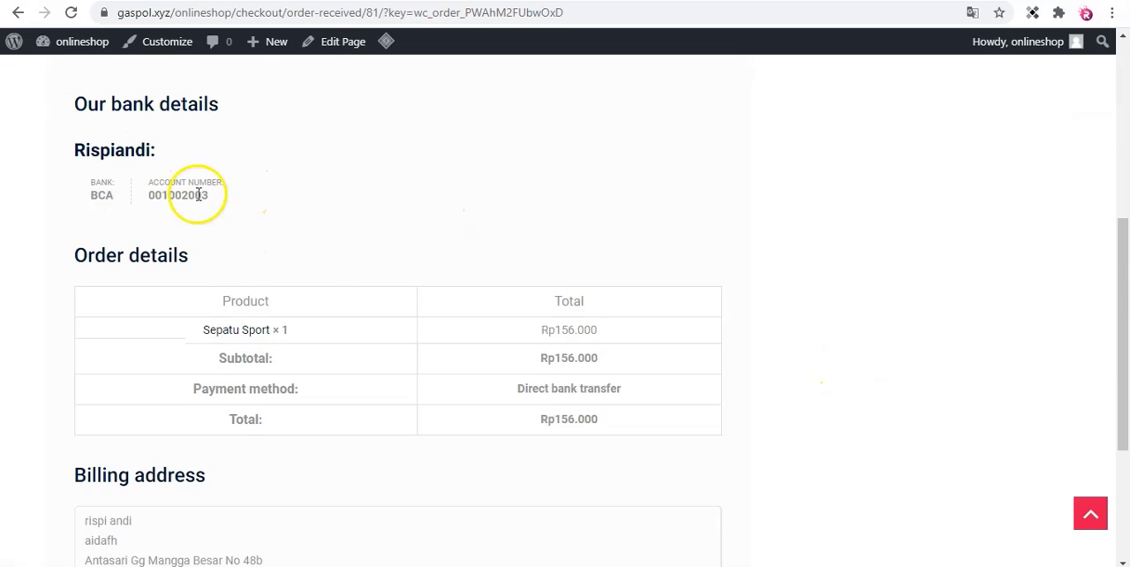
scroll(173, 208, down, 2)
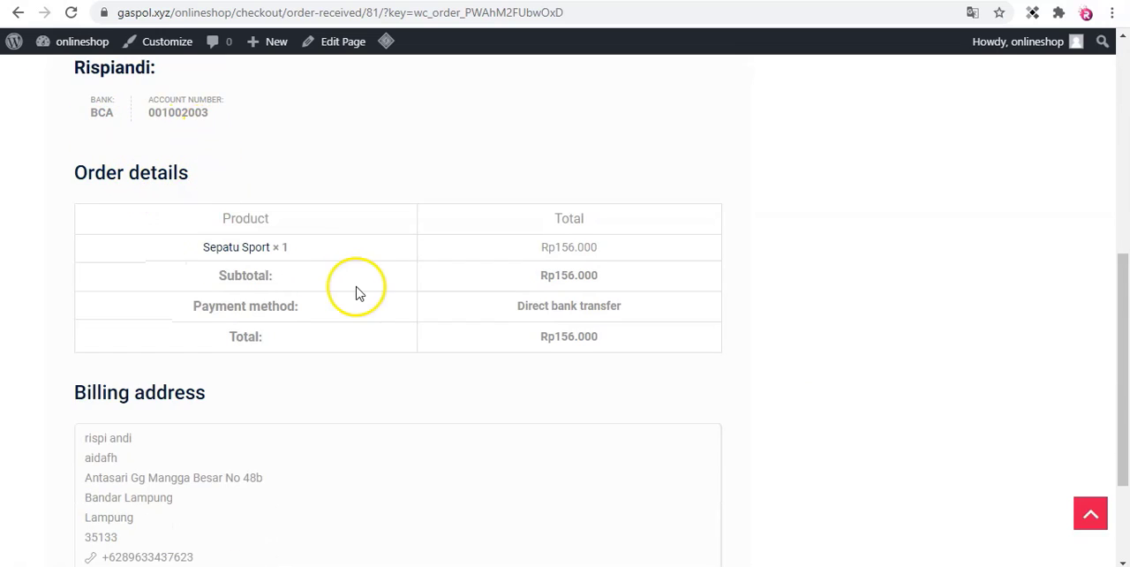
scroll(358, 292, down, 2)
scroll(369, 291, down, 2)
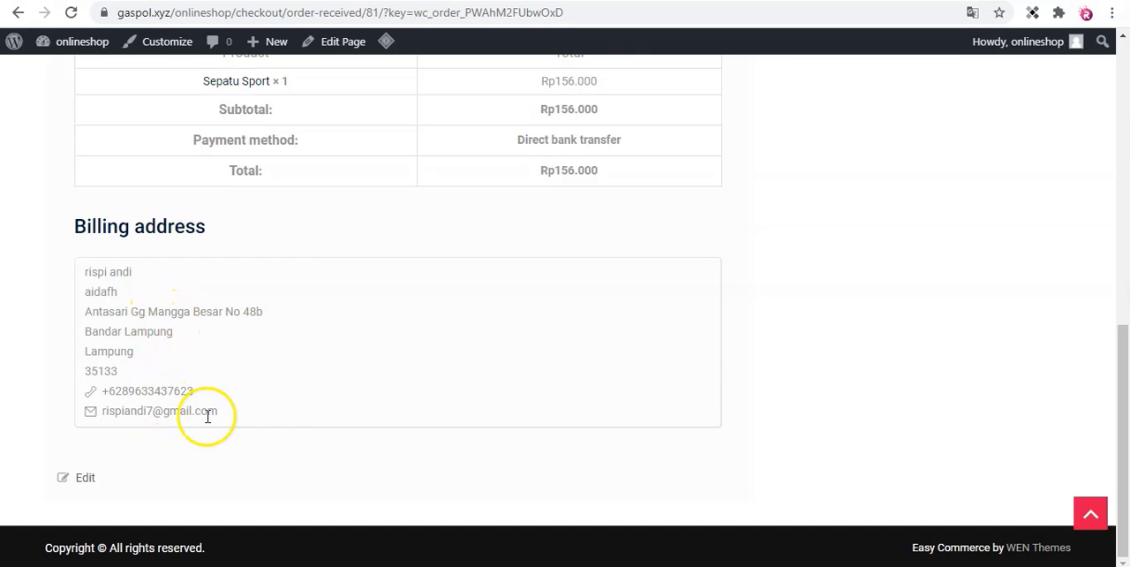
scroll(264, 427, up, 5)
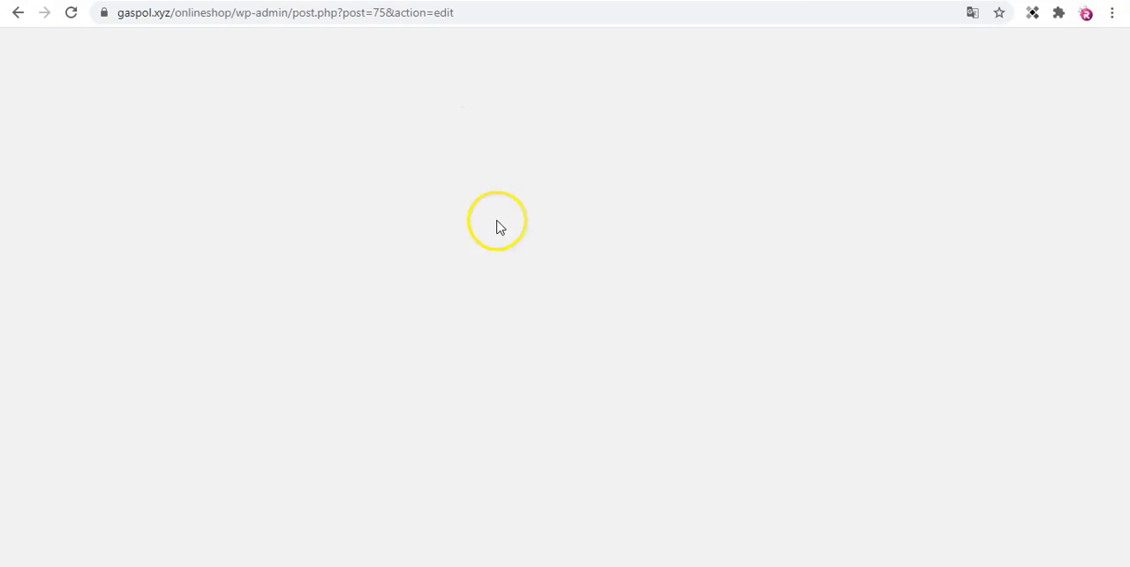
Return to the store's admin area and open the new Sepatu Sport order from the WooCommerce orders list.
scroll(53, 260, down, 1)
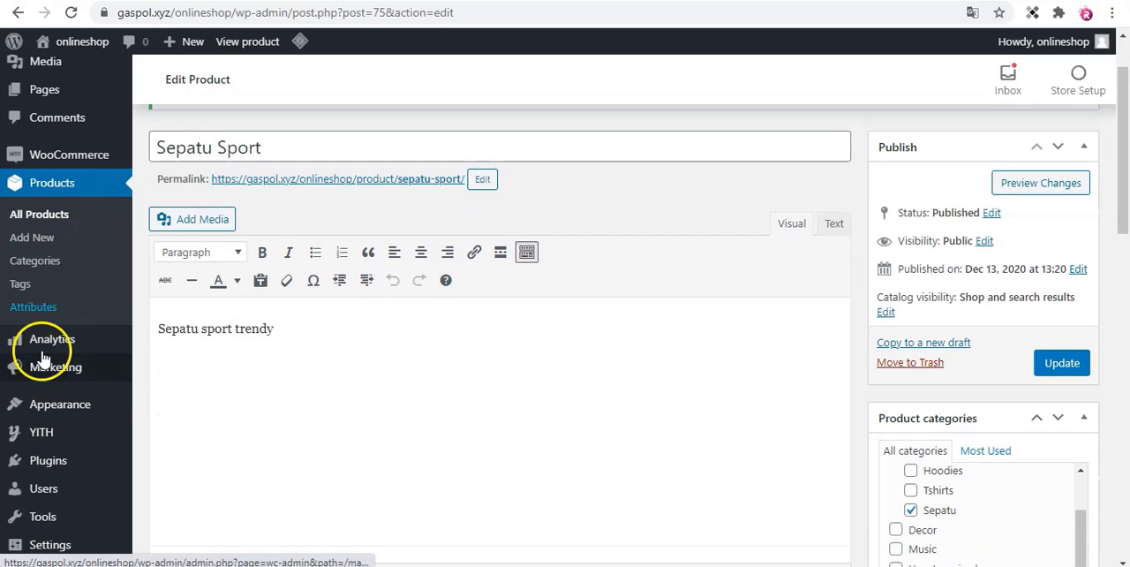
mouse_move(62, 350)
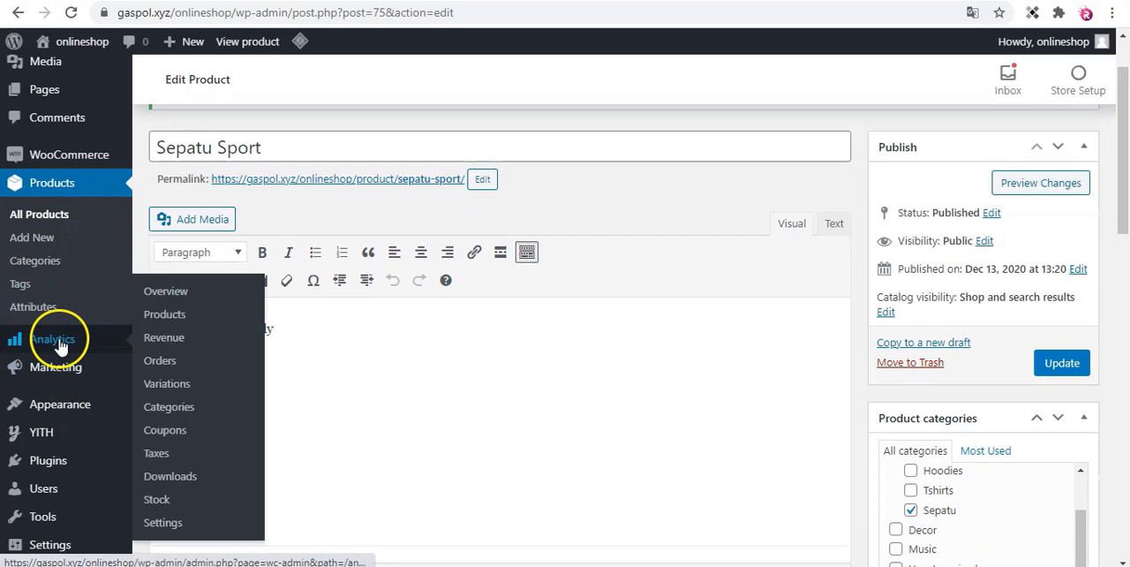
scroll(71, 336, up, 1)
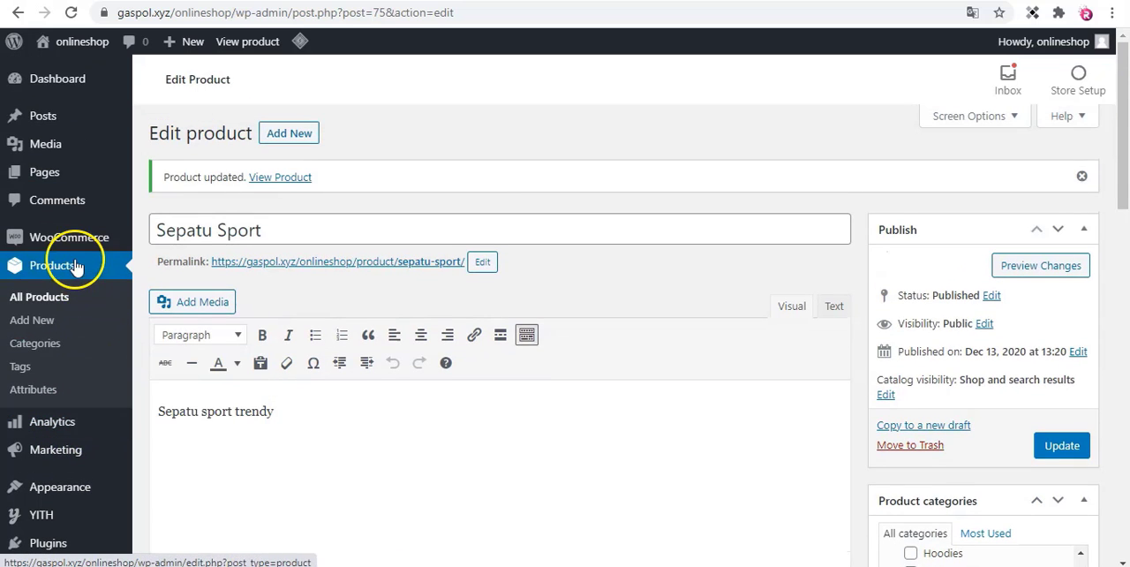
mouse_move(64, 249)
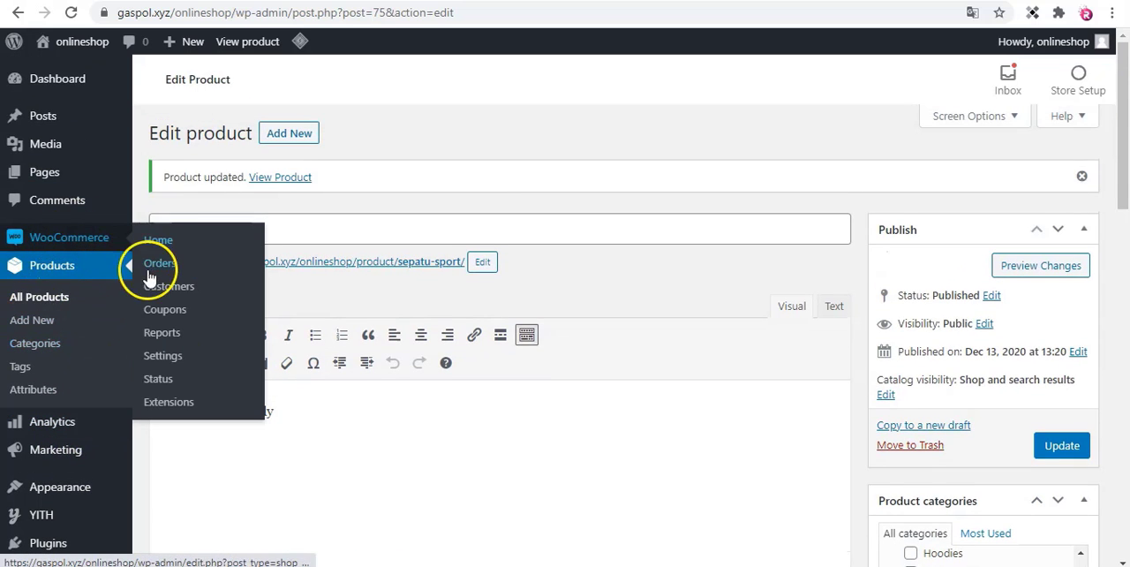
click(160, 264)
click(645, 106)
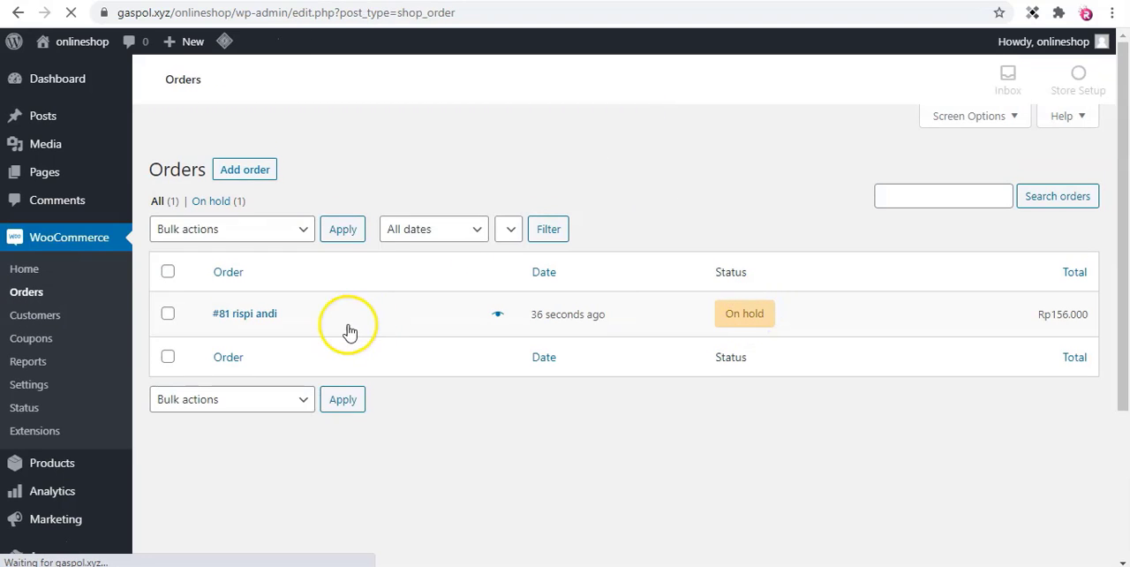
click(254, 320)
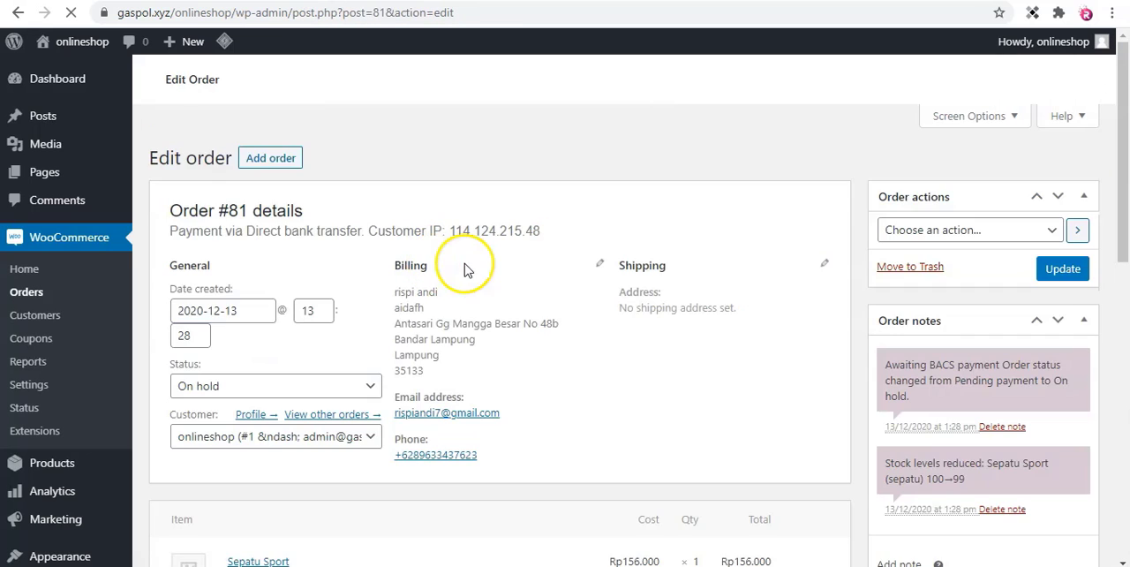
Examine the order's billing information, purchased item, totals, custom fields and order notes.
scroll(468, 267, down, 1)
scroll(477, 269, down, 1)
scroll(475, 270, up, 2)
scroll(476, 269, down, 1)
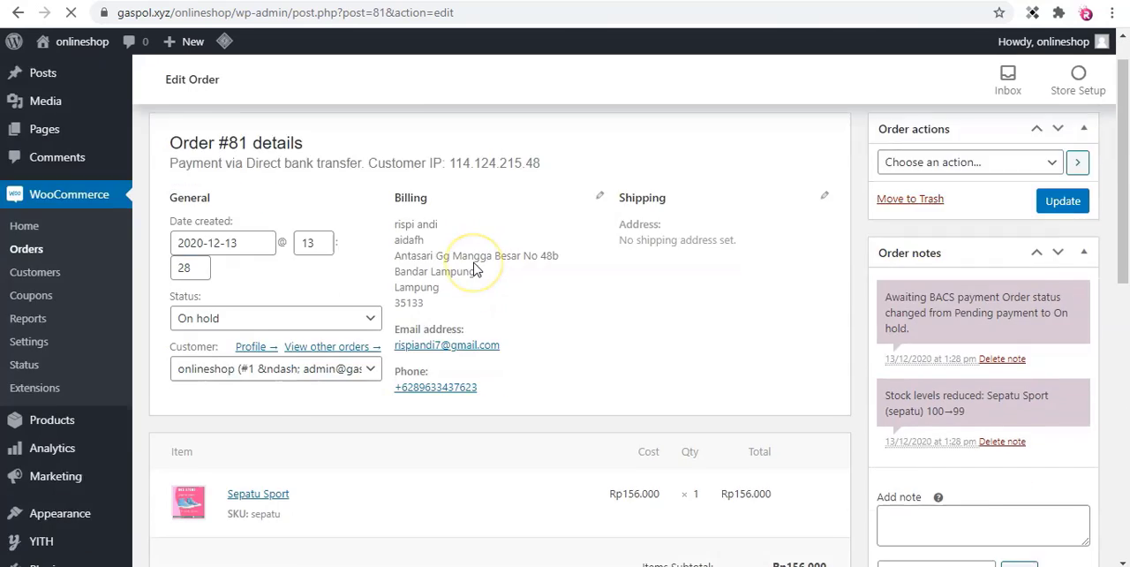
scroll(475, 269, down, 3)
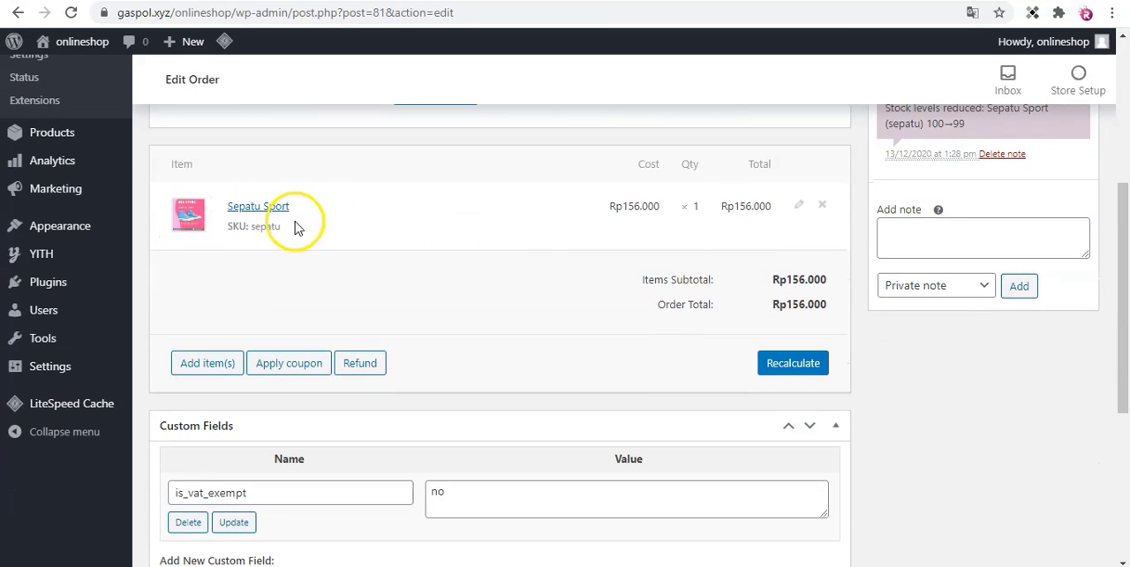
scroll(522, 270, down, 1)
scroll(405, 264, up, 2)
scroll(353, 278, down, 1)
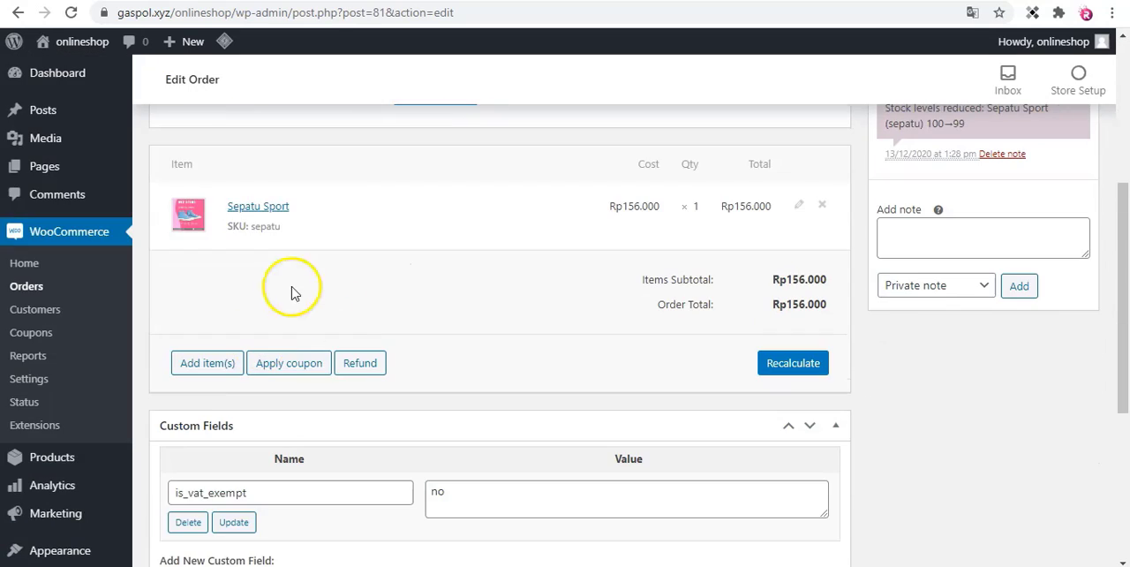
scroll(314, 283, down, 2)
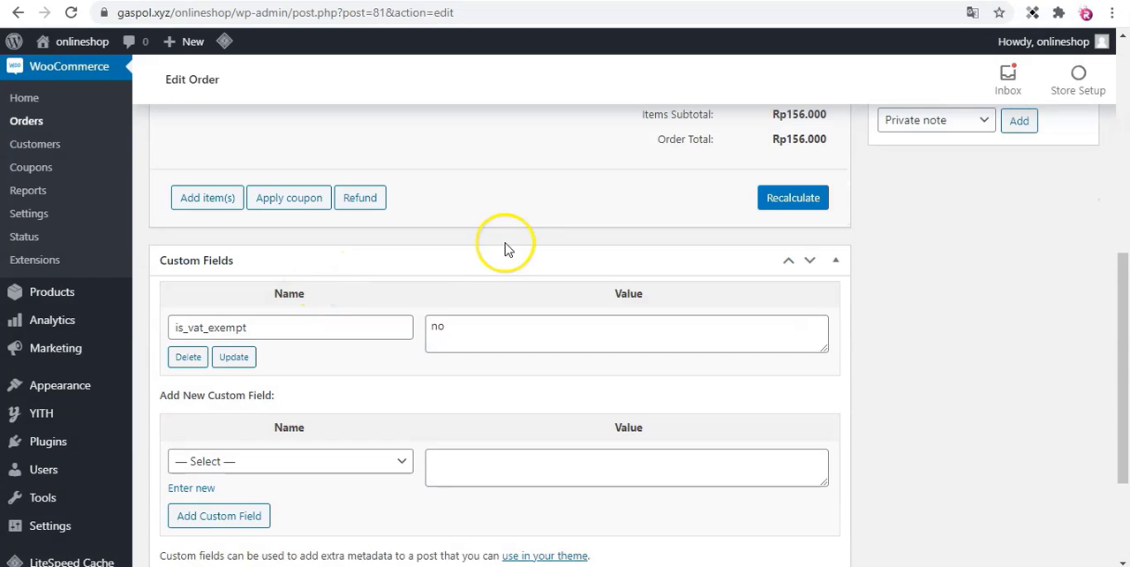
scroll(479, 251, up, 6)
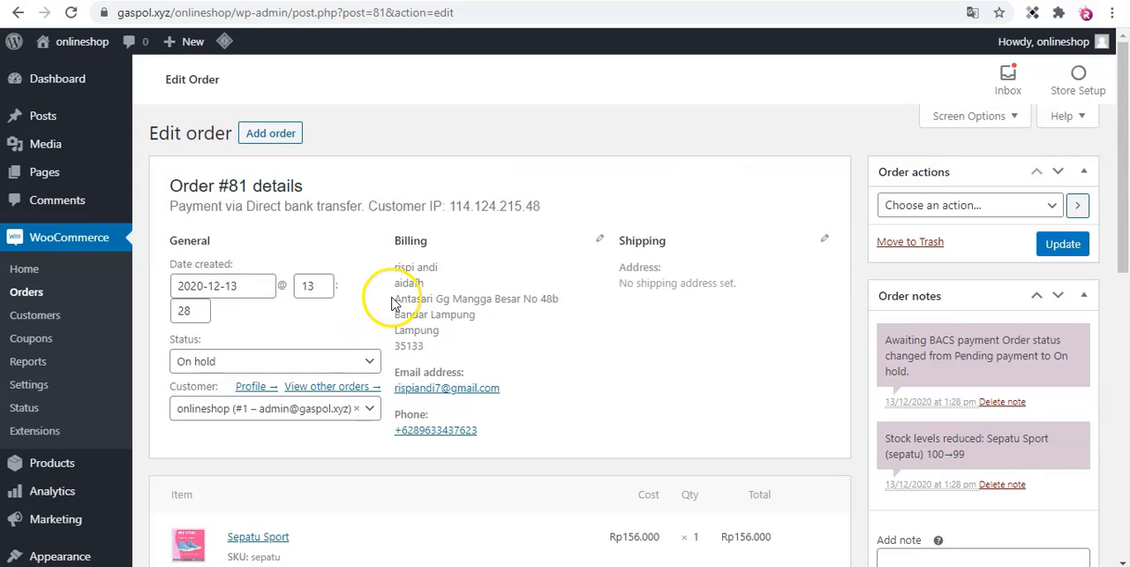
Set the Sepatu Sport order's status to Completed and update the order.
scroll(516, 300, down, 1)
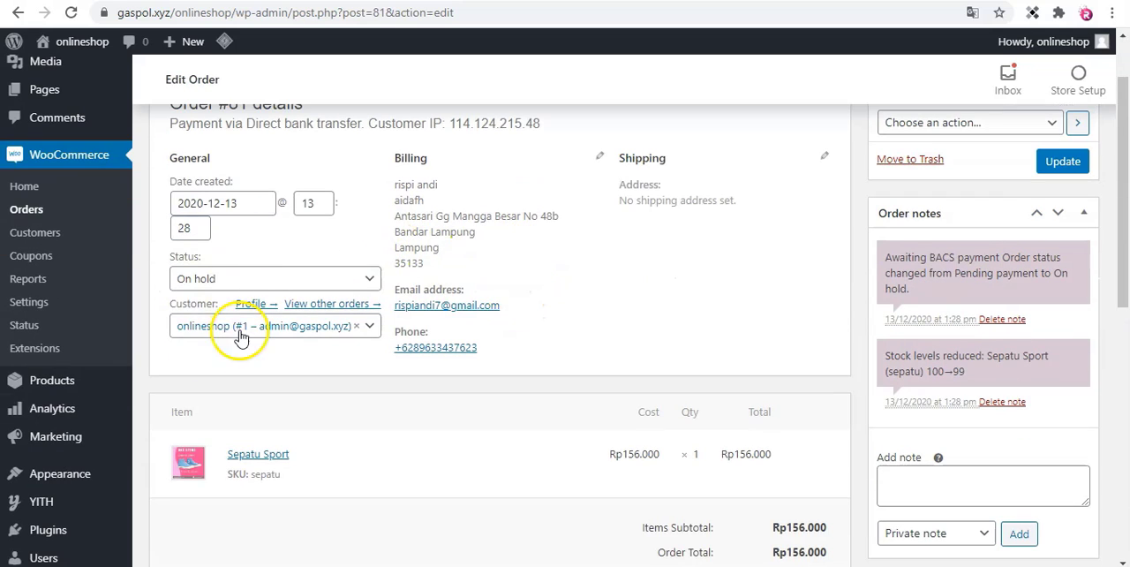
click(253, 278)
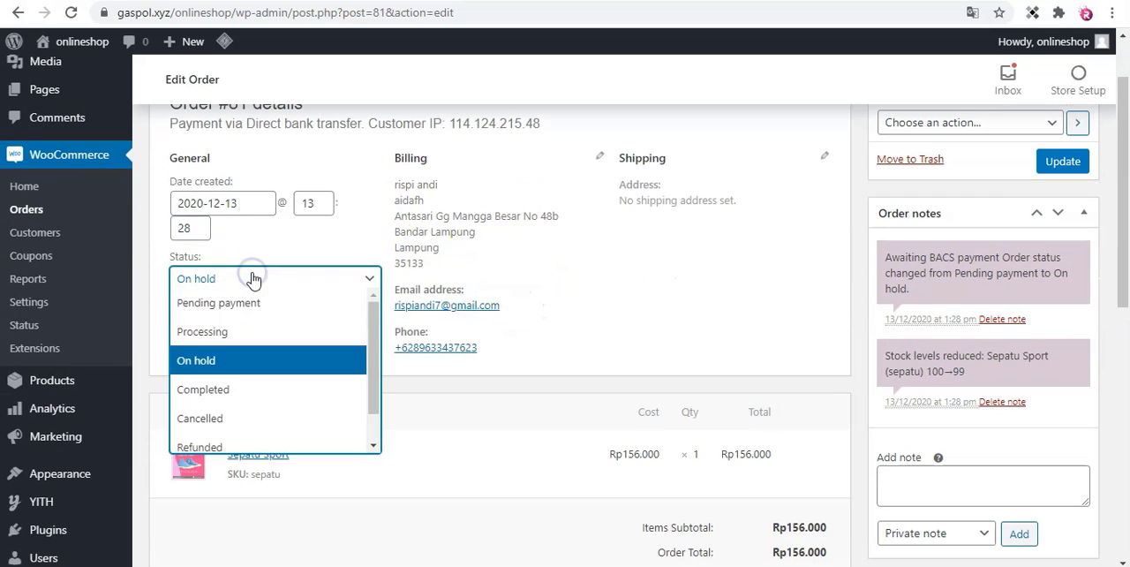
click(270, 391)
scroll(456, 290, up, 1)
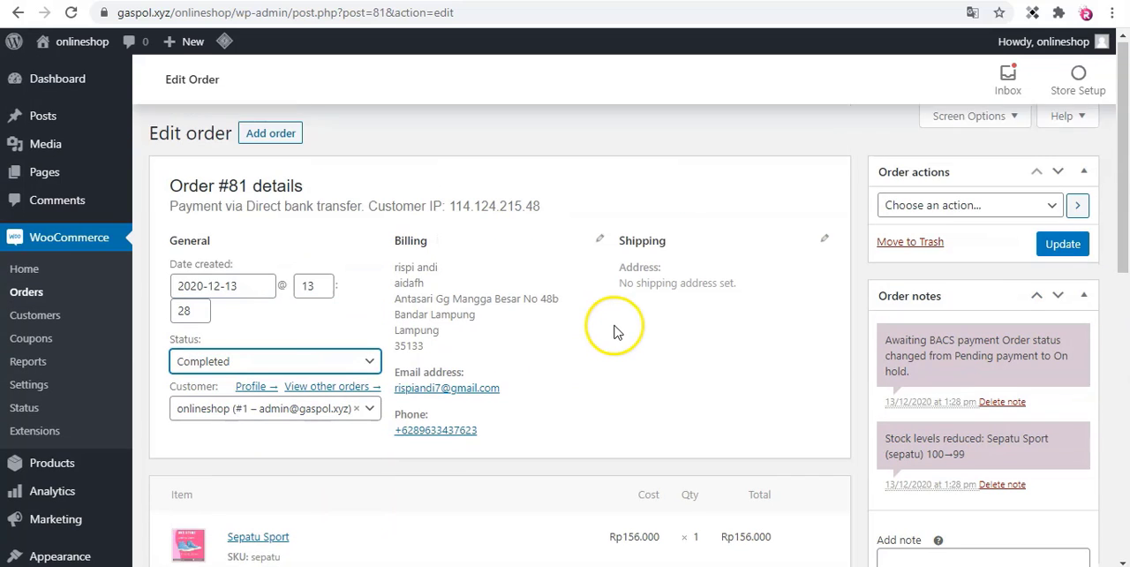
scroll(1095, 277, down, 1)
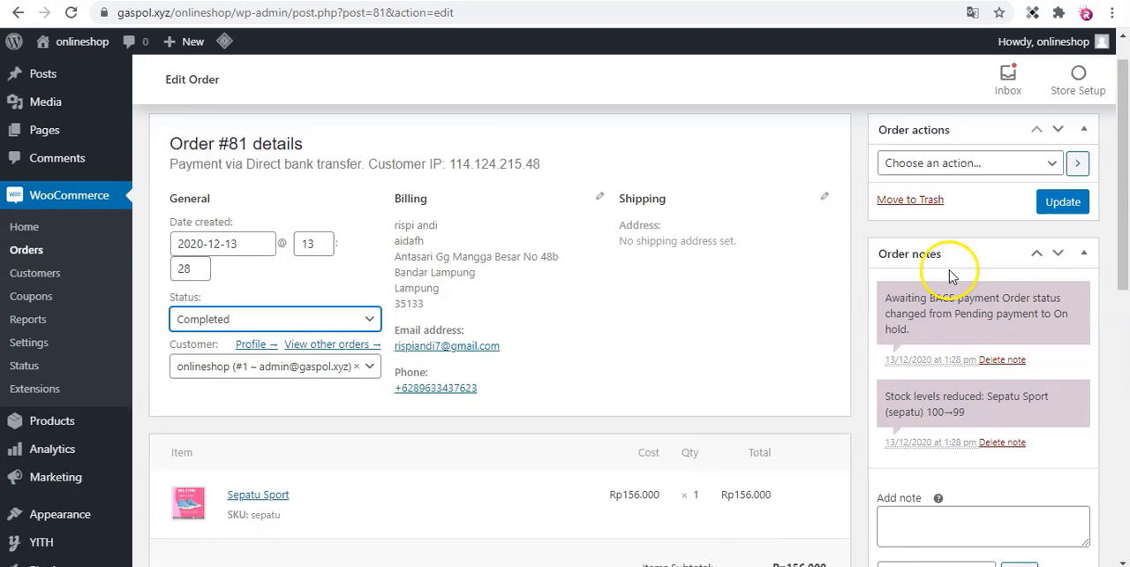
scroll(1016, 197, up, 1)
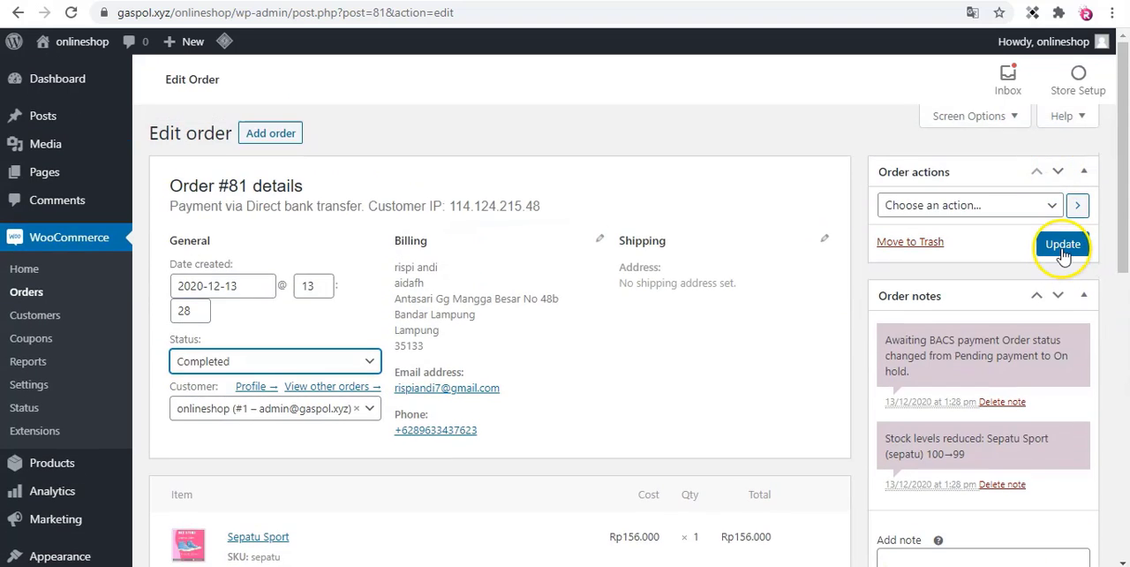
click(1063, 247)
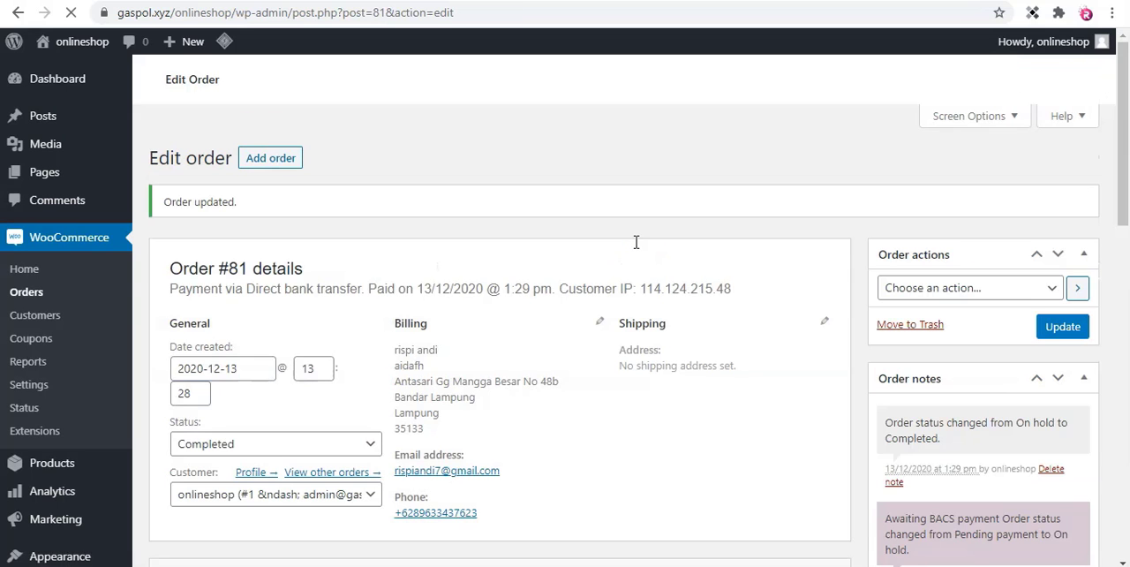
scroll(530, 290, down, 1)
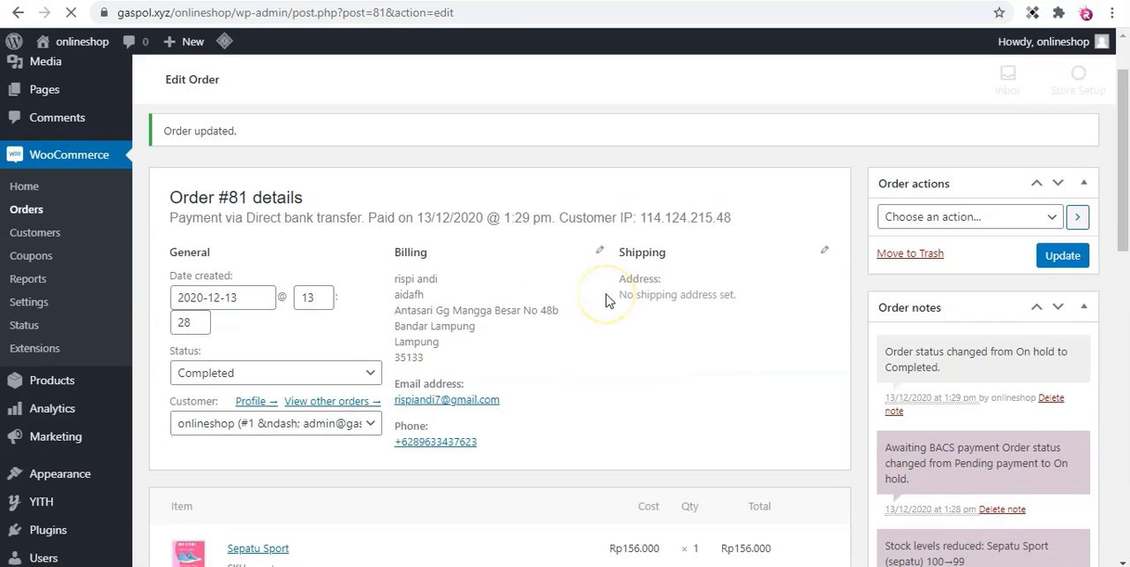
scroll(606, 301, down, 1)
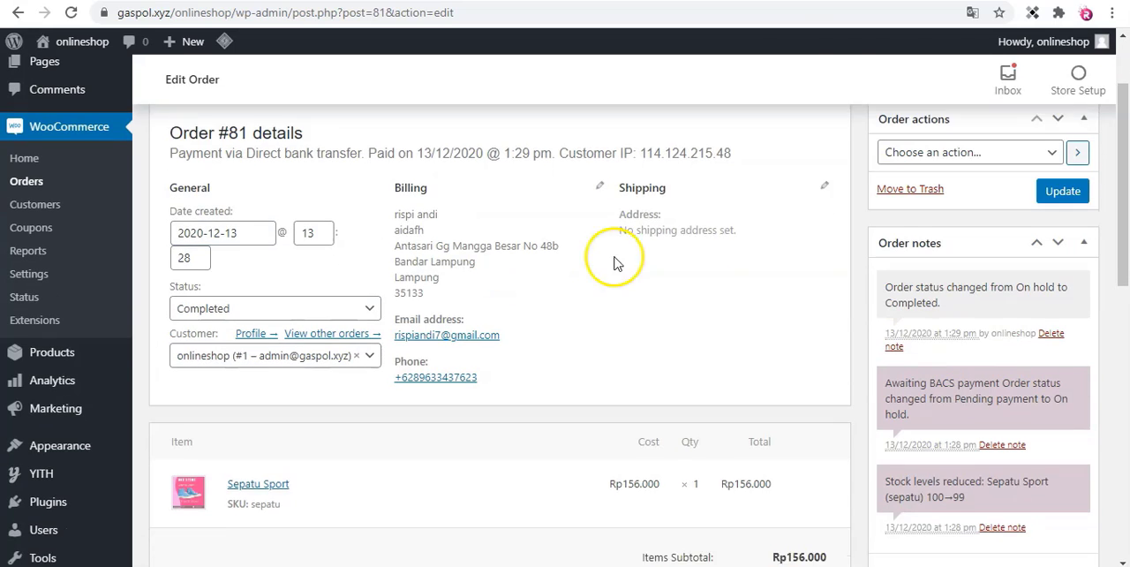
key(ctrl+t)
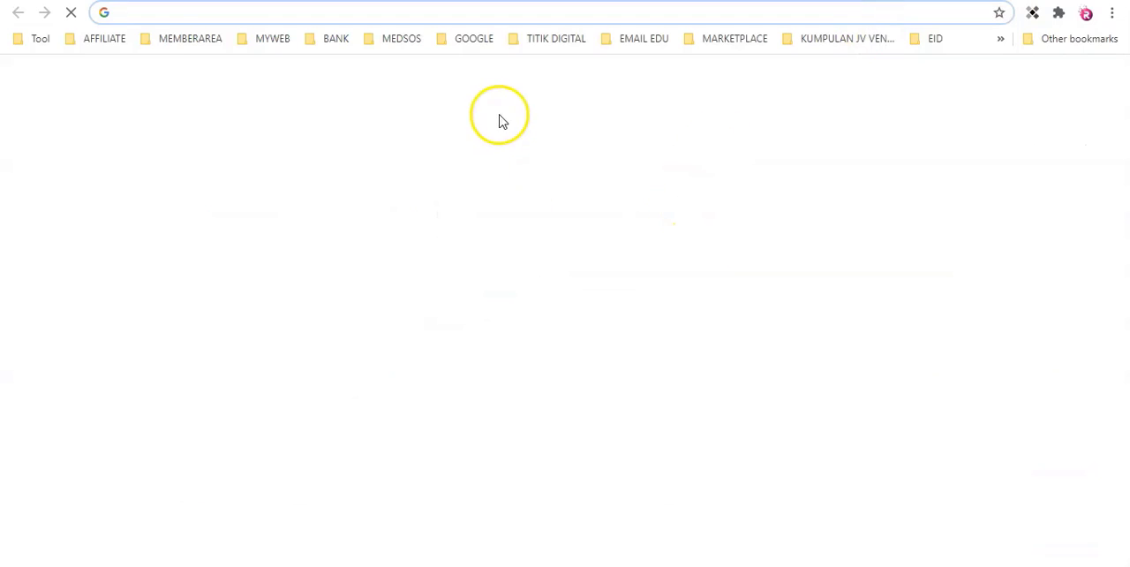
click(557, 502)
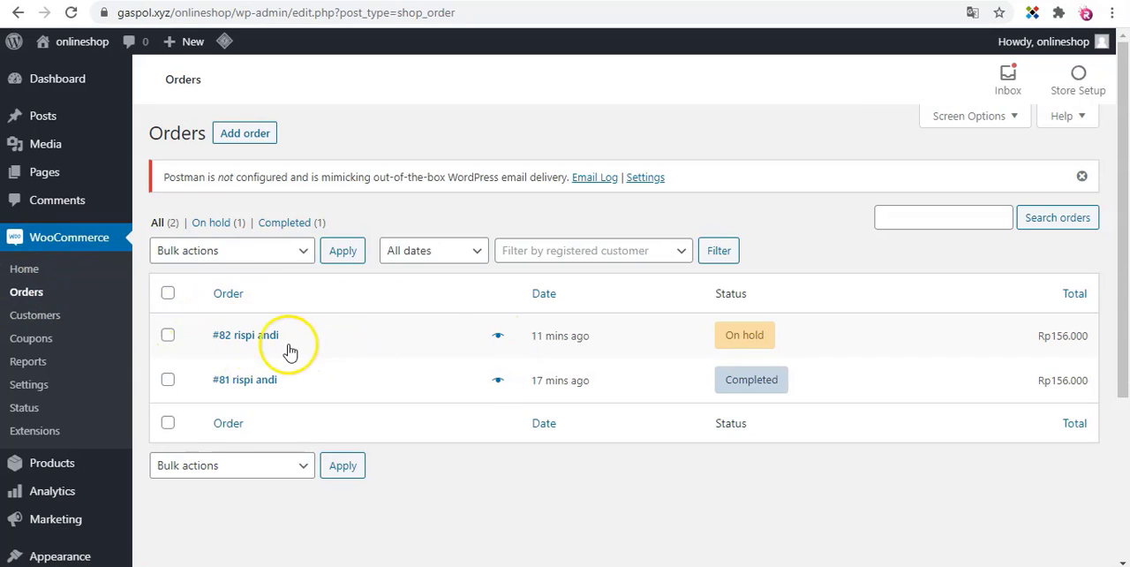
Open the on-hold order from the WooCommerce orders list and review its billing details and purchased item.
click(357, 336)
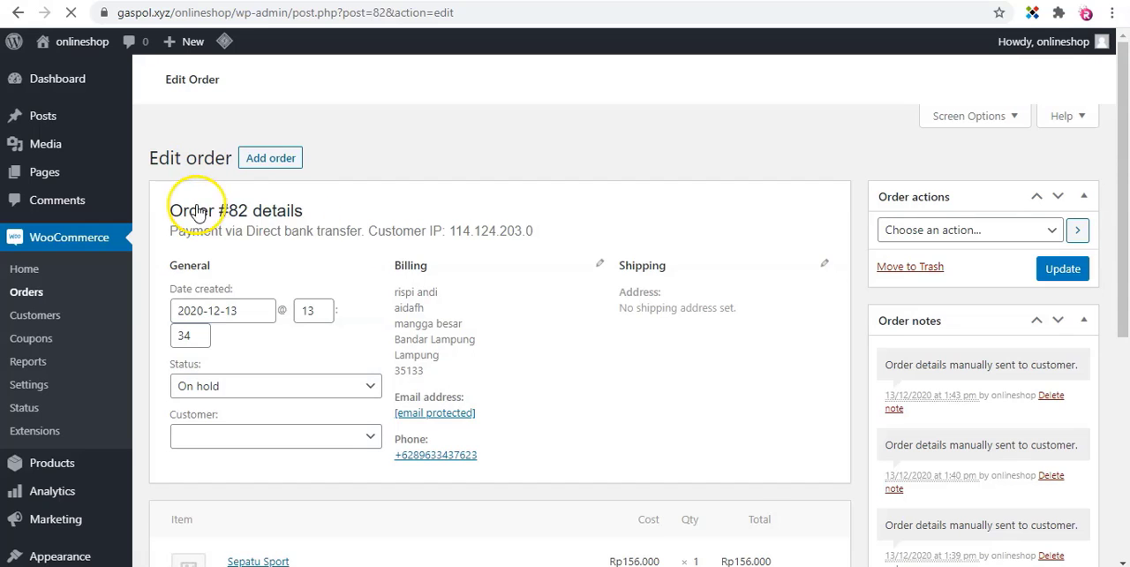
scroll(335, 248, down, 1)
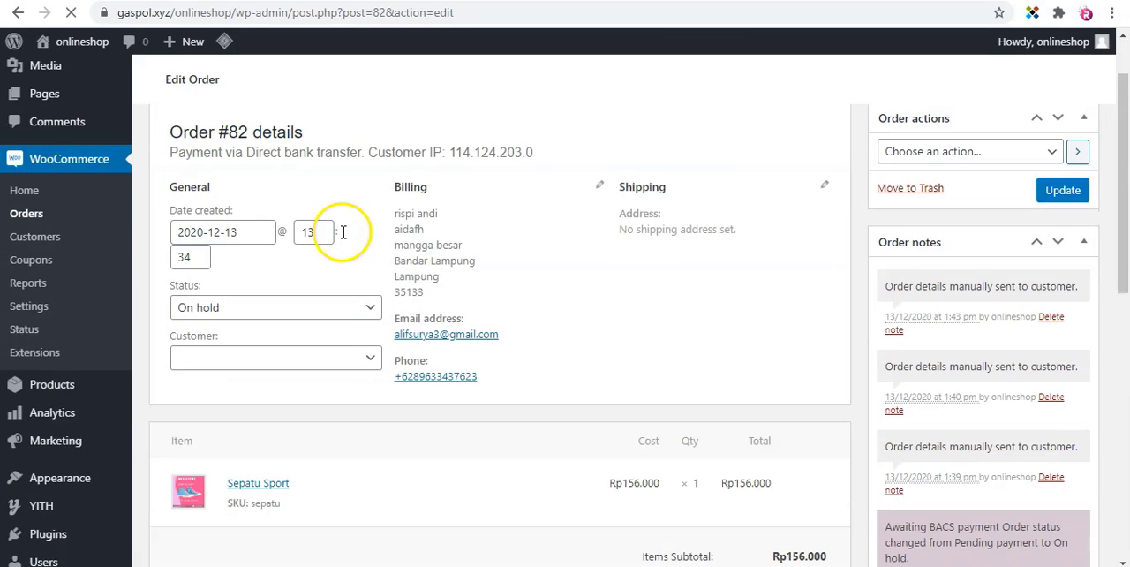
scroll(316, 195, down, 1)
scroll(328, 214, up, 2)
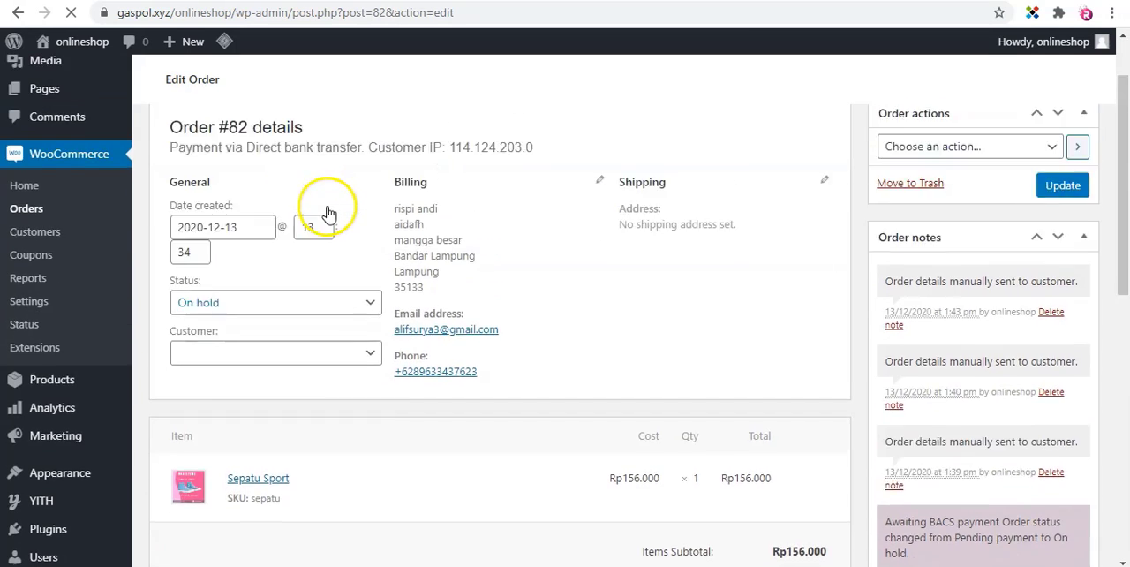
scroll(326, 214, down, 2)
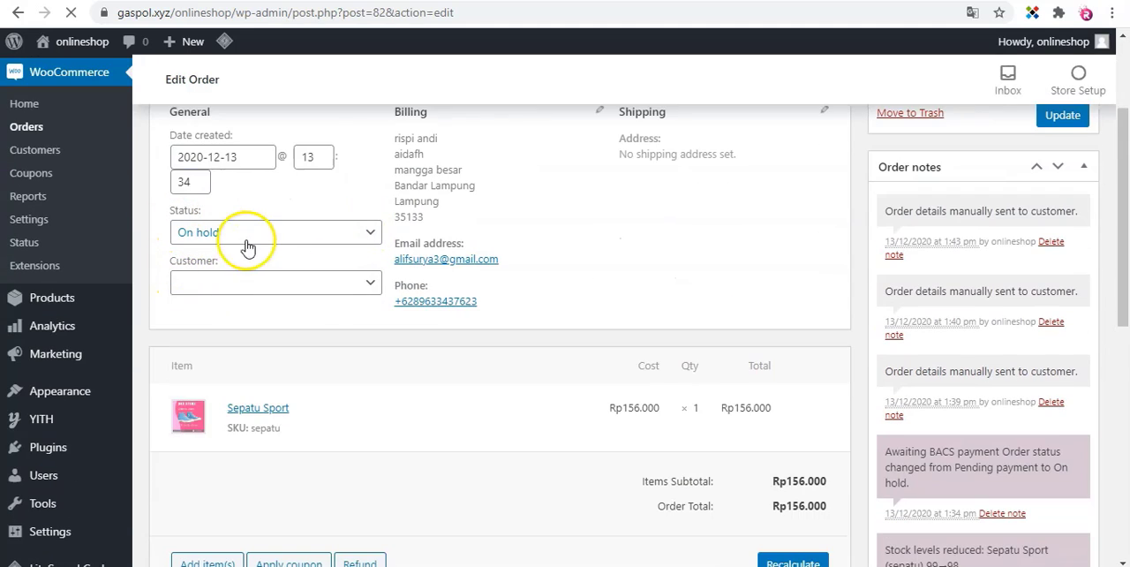
Examine the status options available for the order, keeping On hold selected.
click(345, 240)
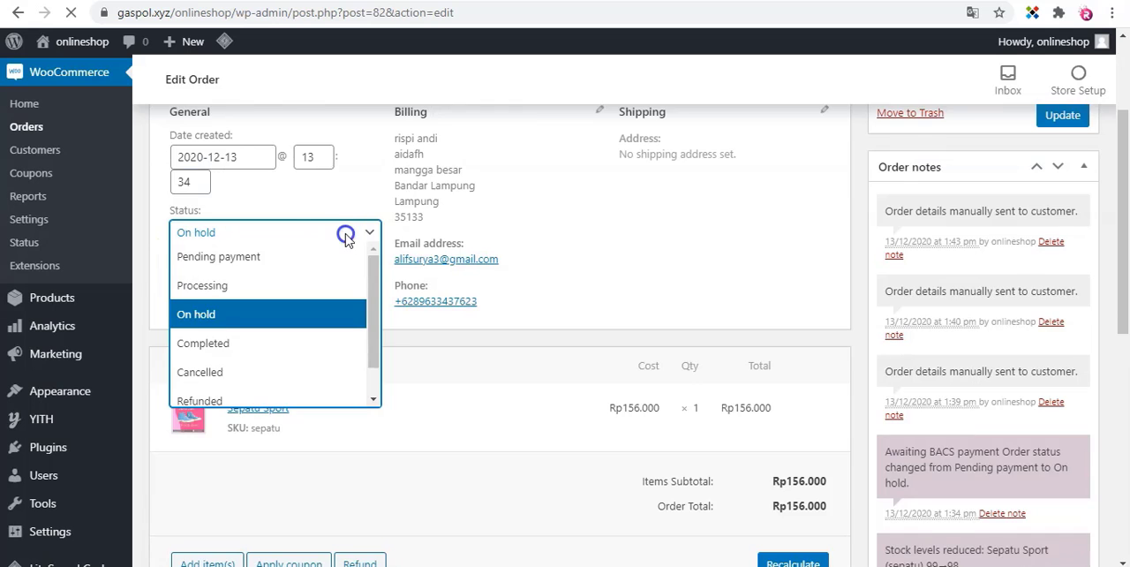
scroll(346, 238, up, 1)
click(341, 288)
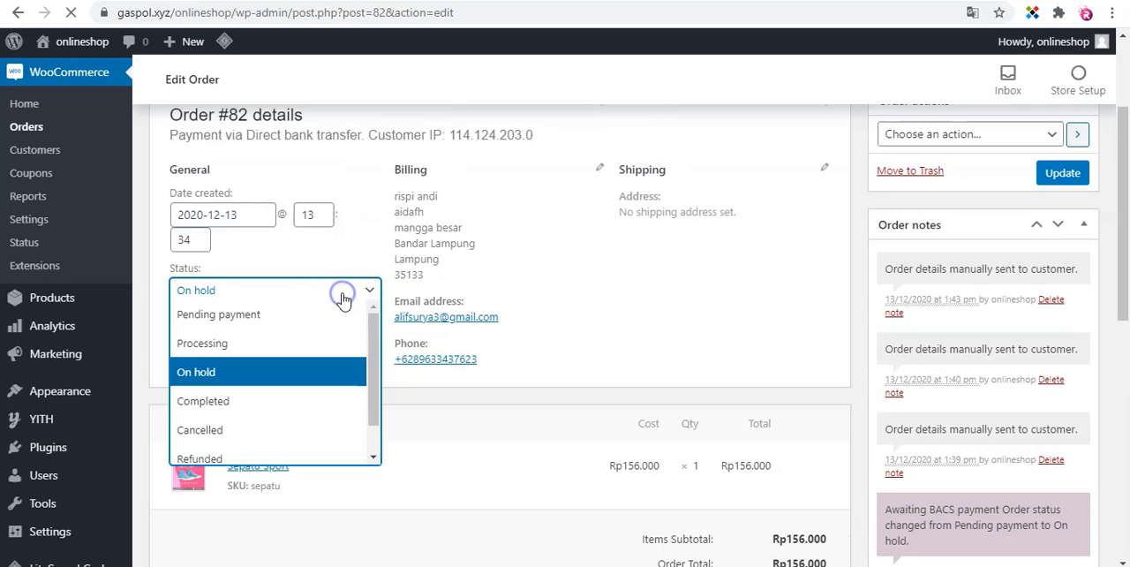
click(349, 263)
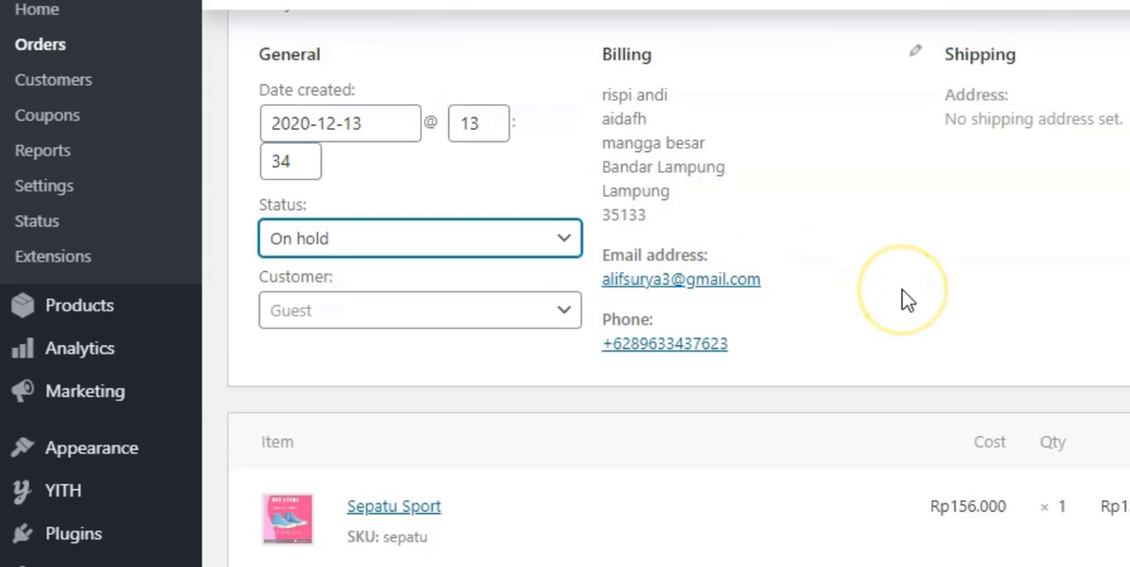
scroll(907, 300, up, 2)
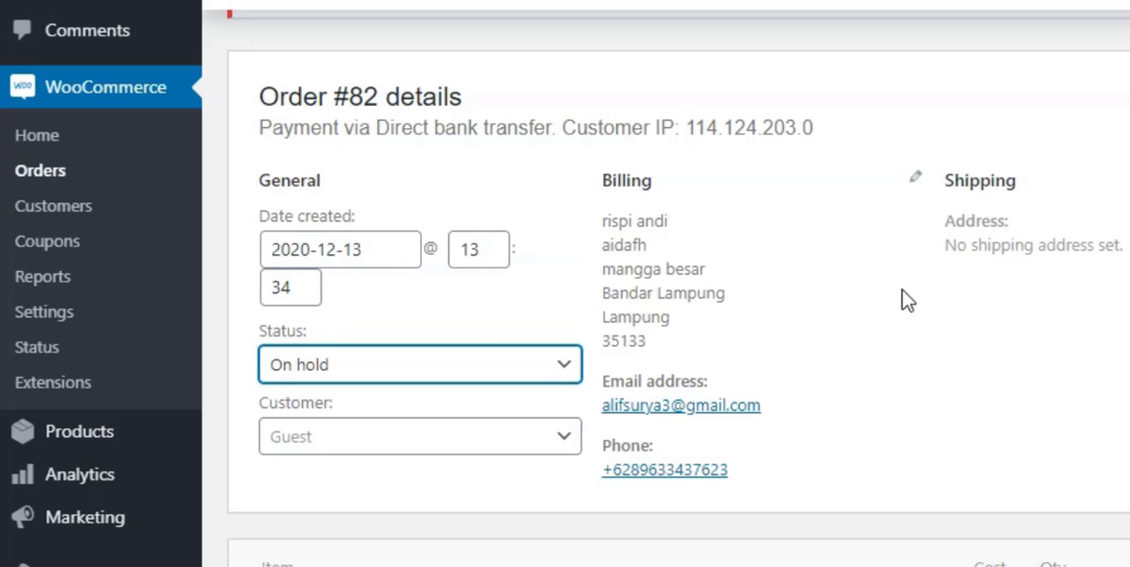
click(520, 369)
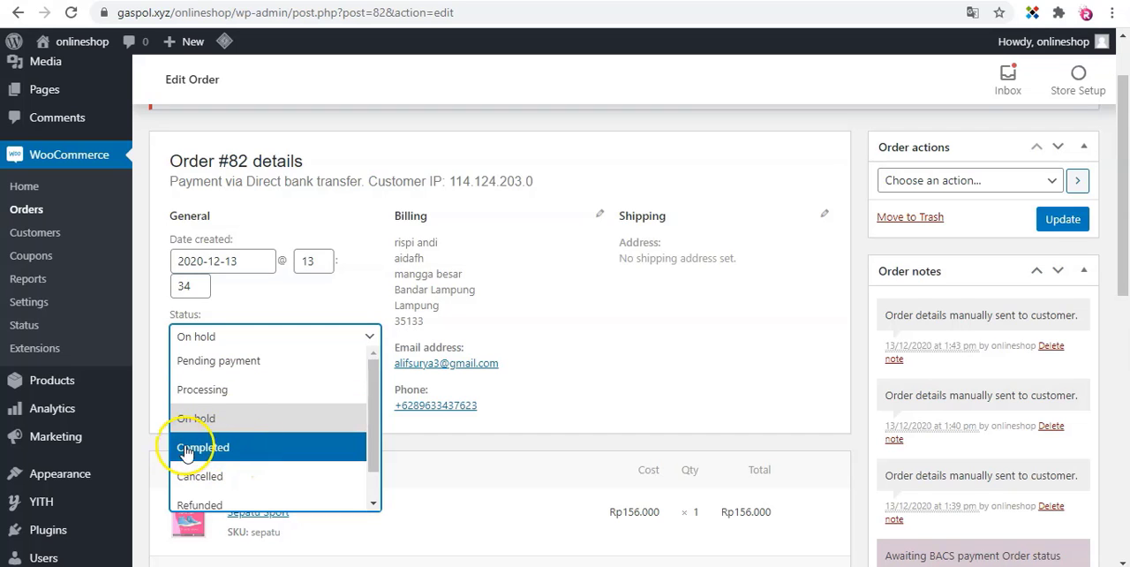
click(651, 370)
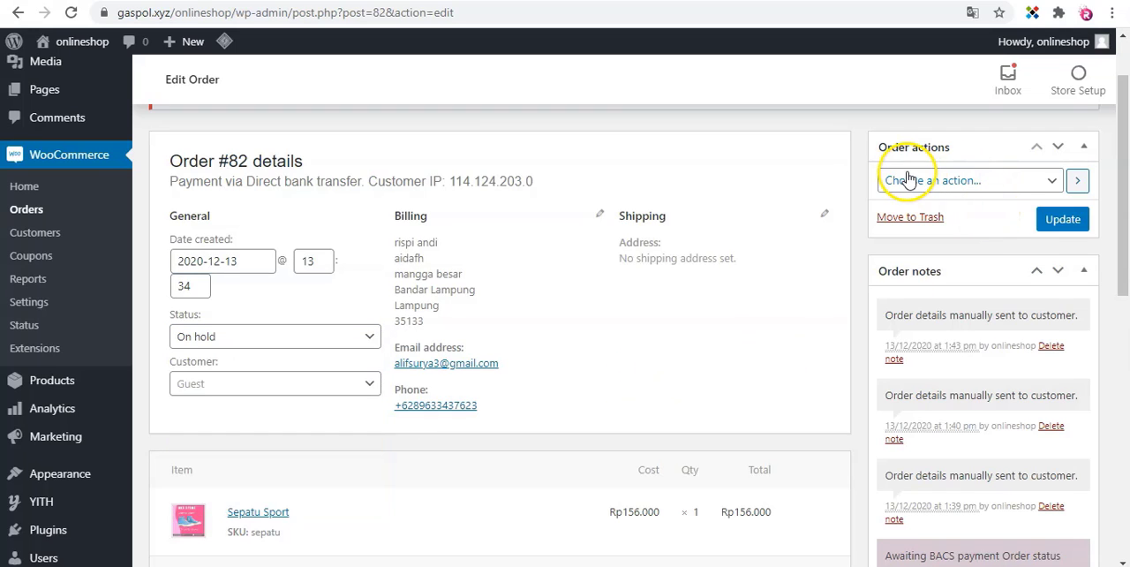
Choose Email invoice / order details to customer as the action for the on-hold order.
click(1052, 181)
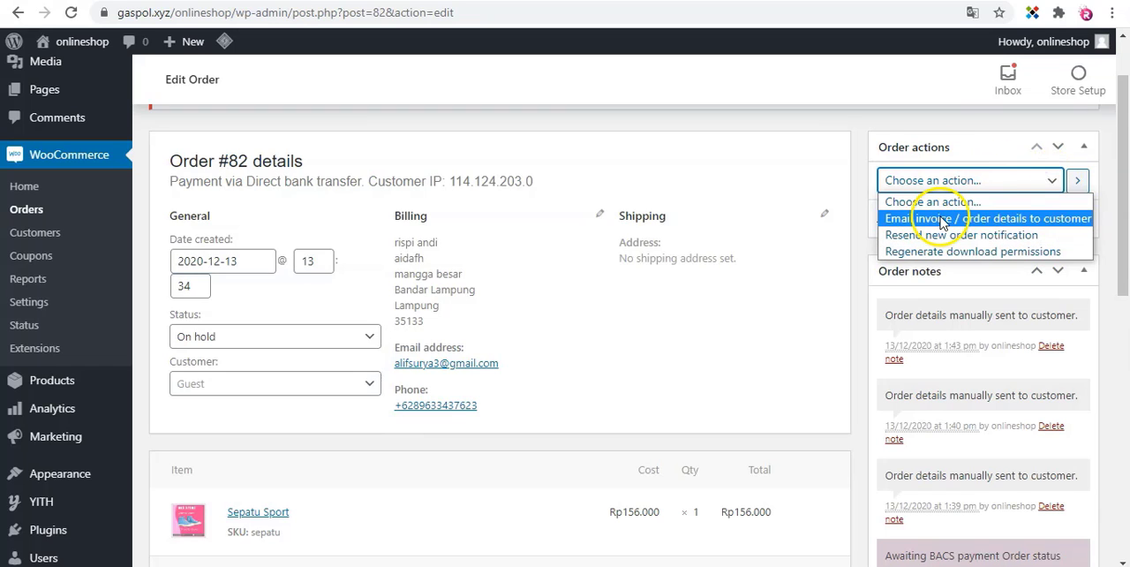
click(986, 223)
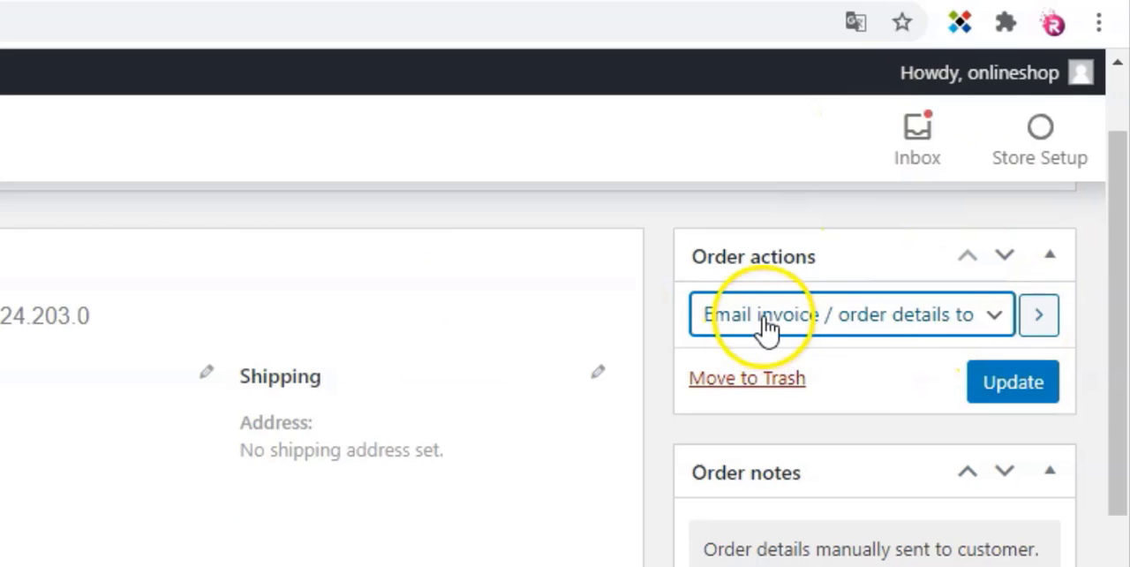
click(765, 328)
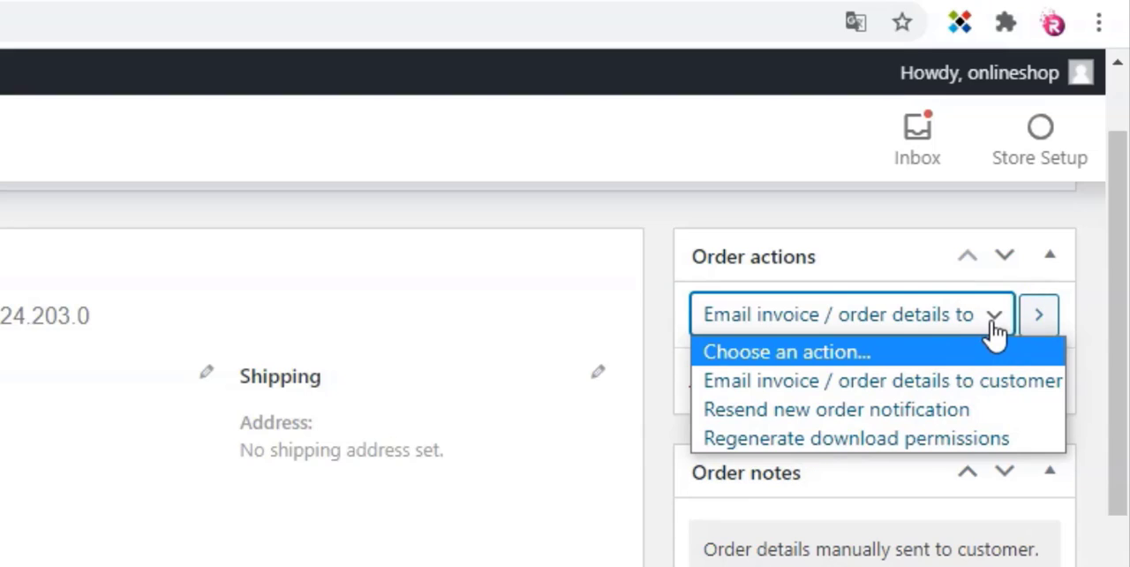
click(853, 398)
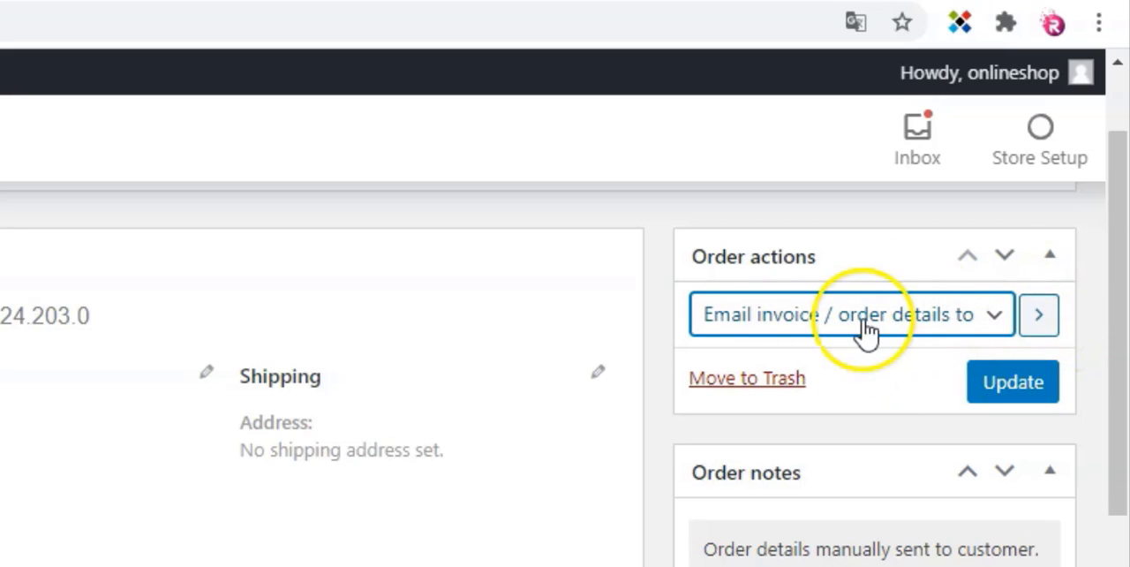
click(1039, 317)
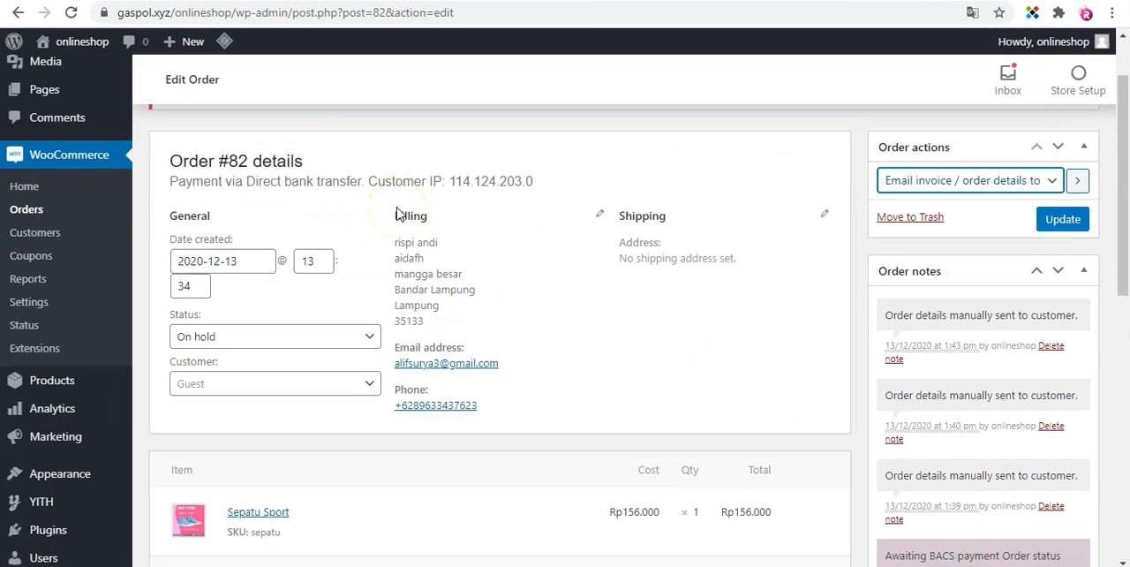
Open the Add Plugins page in a separate browser tab and search for "mailer" plugins.
scroll(389, 216, down, 3)
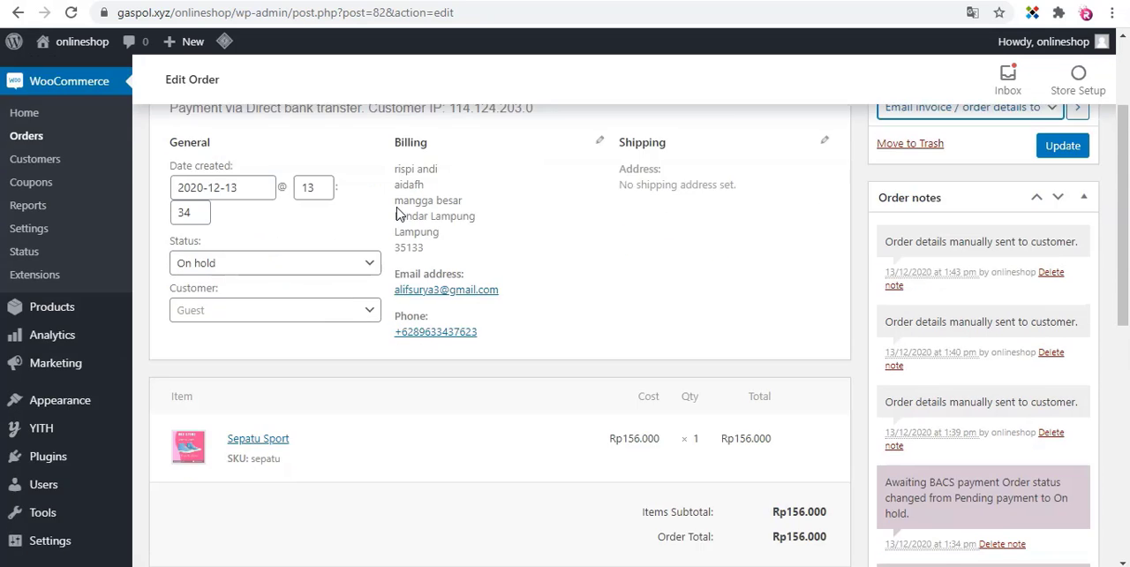
mouse_move(32, 373)
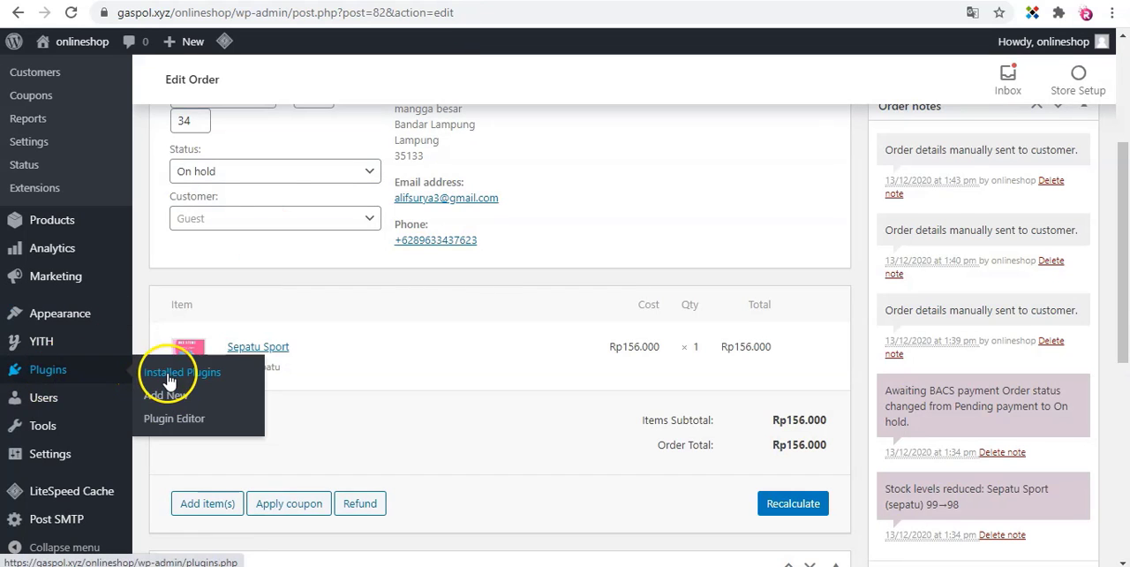
right_click(168, 372)
right_click(162, 395)
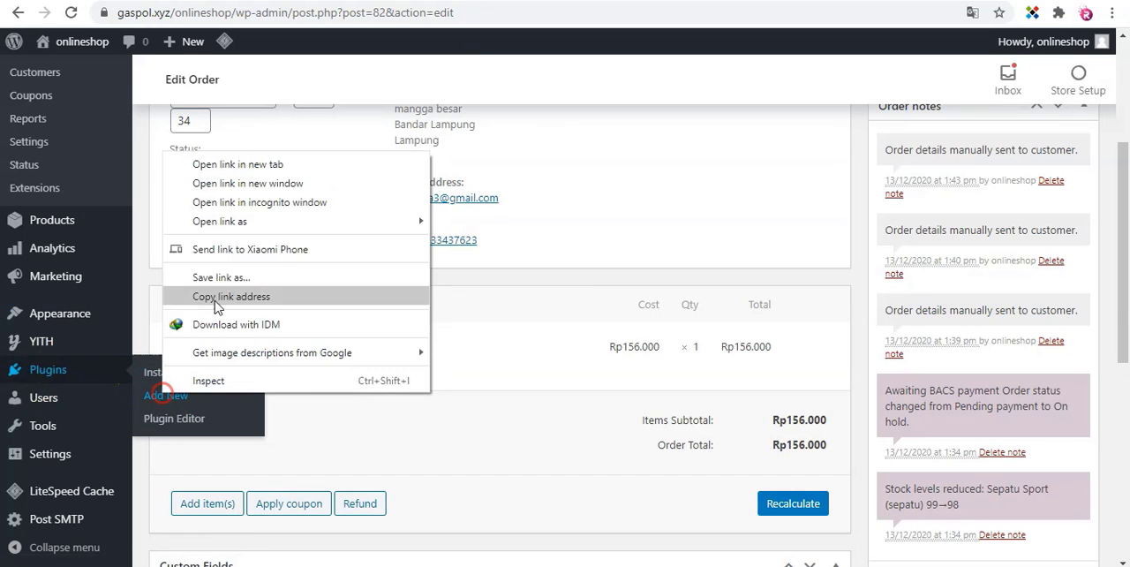
click(260, 168)
click(494, 0)
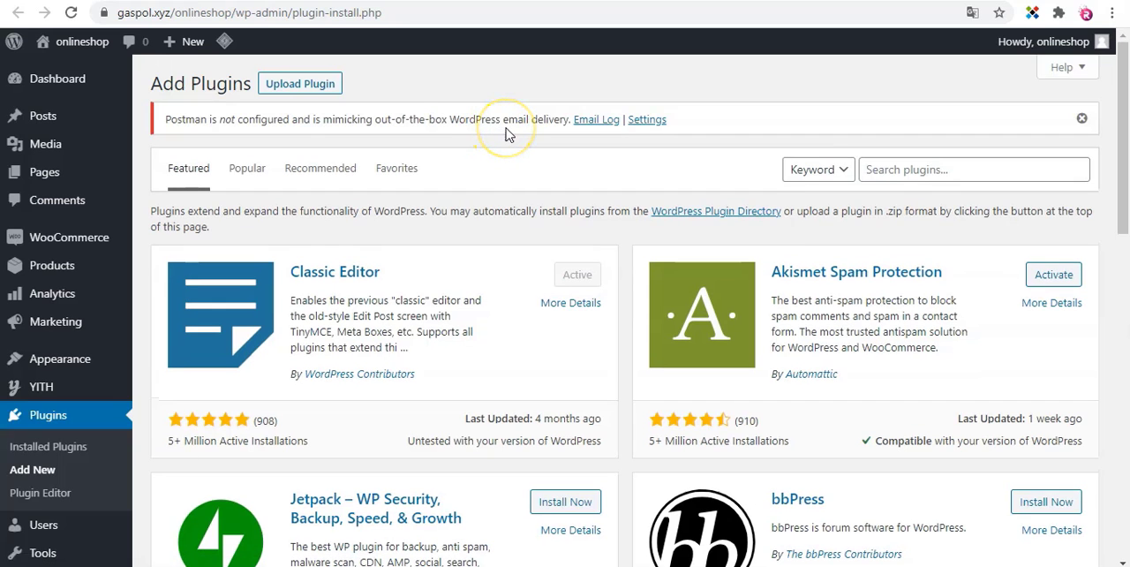
click(922, 172)
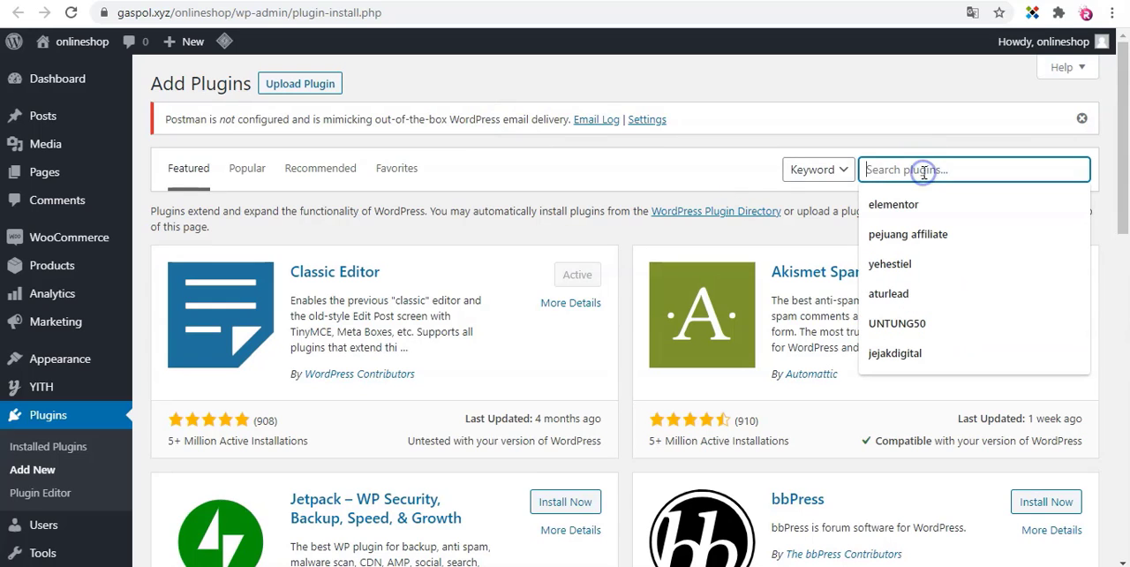
text(mailer)
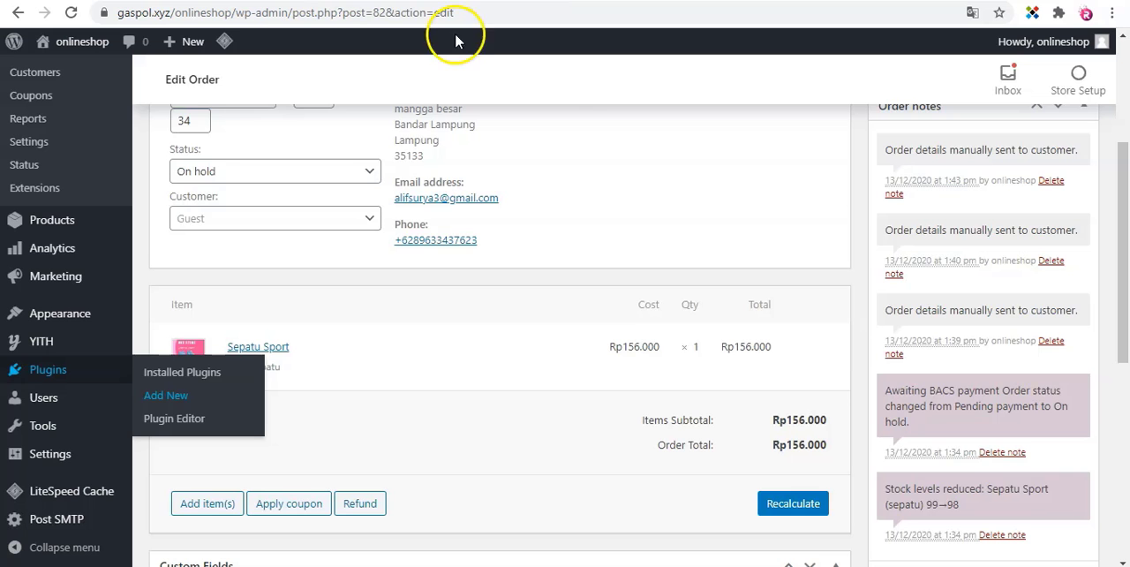
Return to the on-hold order and run the action that emails the invoice / order details to the customer.
scroll(900, 201, up, 3)
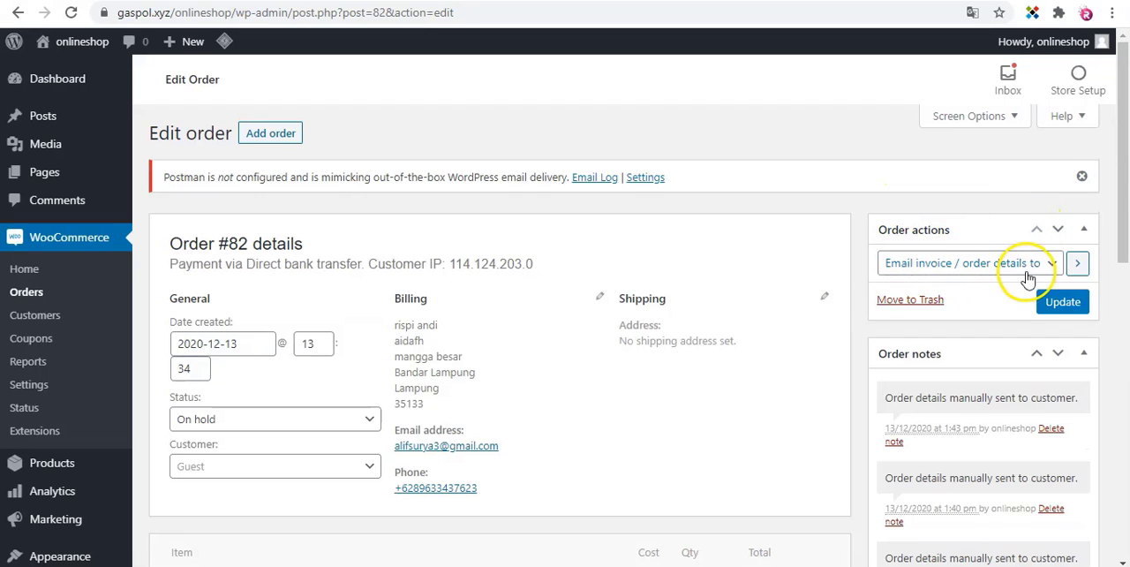
click(1077, 264)
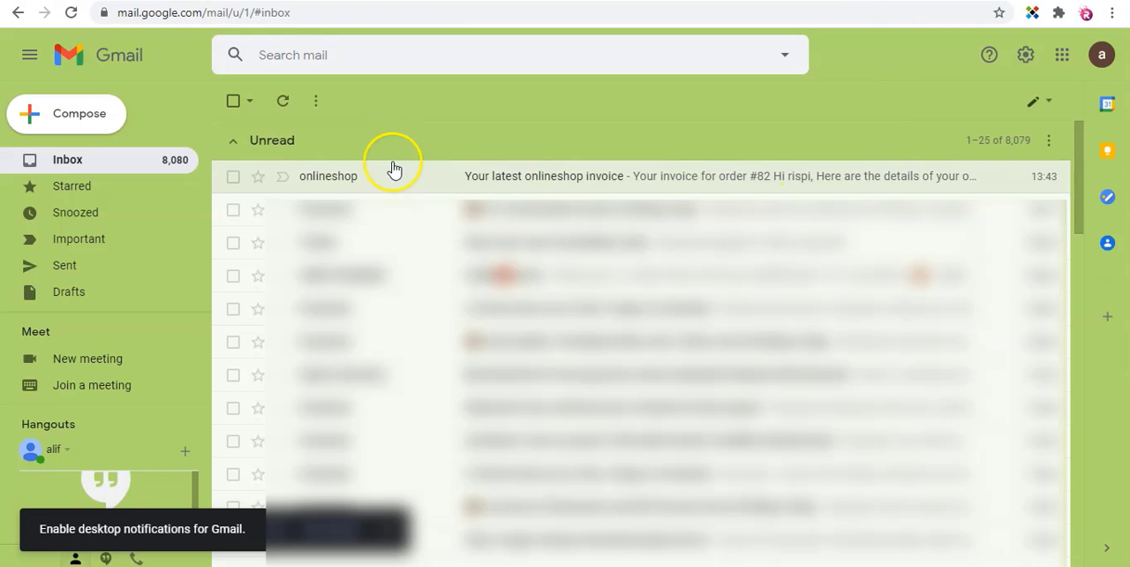
In the customer's Gmail inbox, open the "Your latest onlineshop invoice" email and review the order invoice.
click(586, 186)
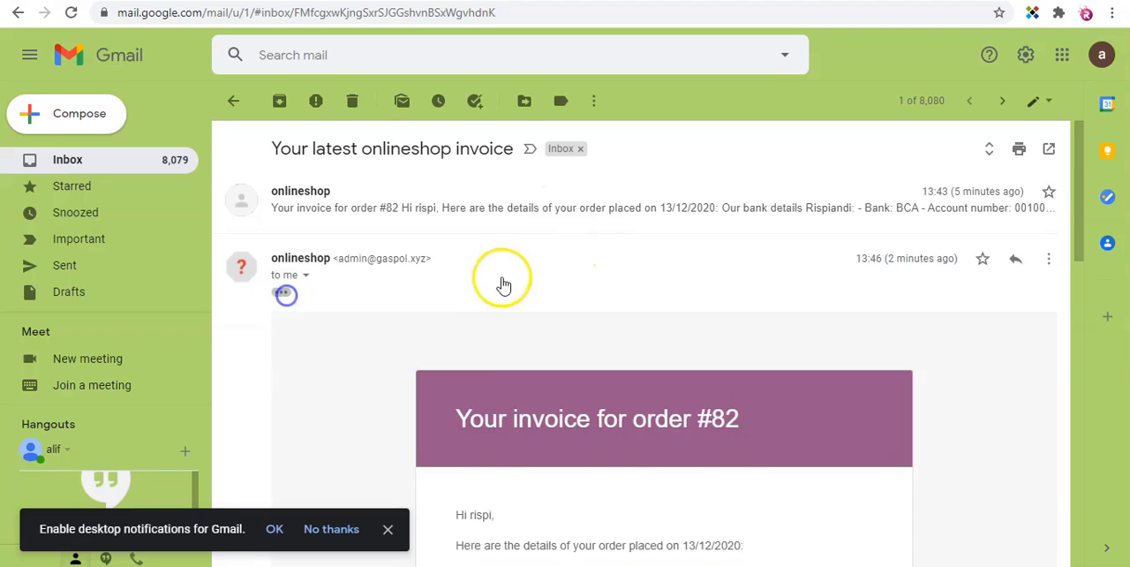
scroll(518, 272, down, 10)
scroll(571, 263, up, 10)
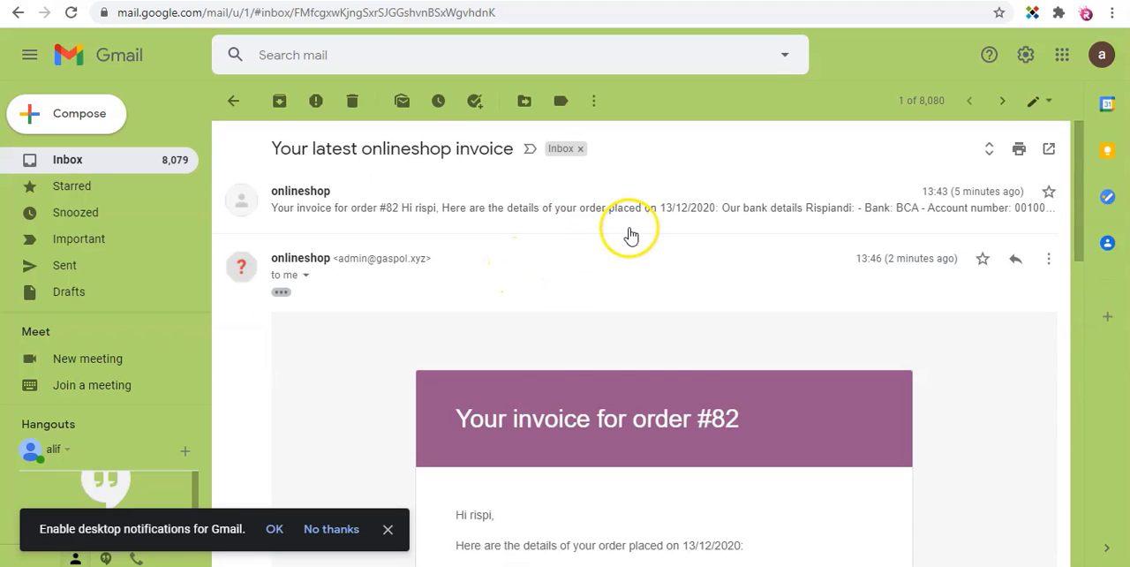
Examine the bank details, order table and billing address in the open invoice email.
scroll(530, 243, down, 10)
scroll(649, 318, down, 8)
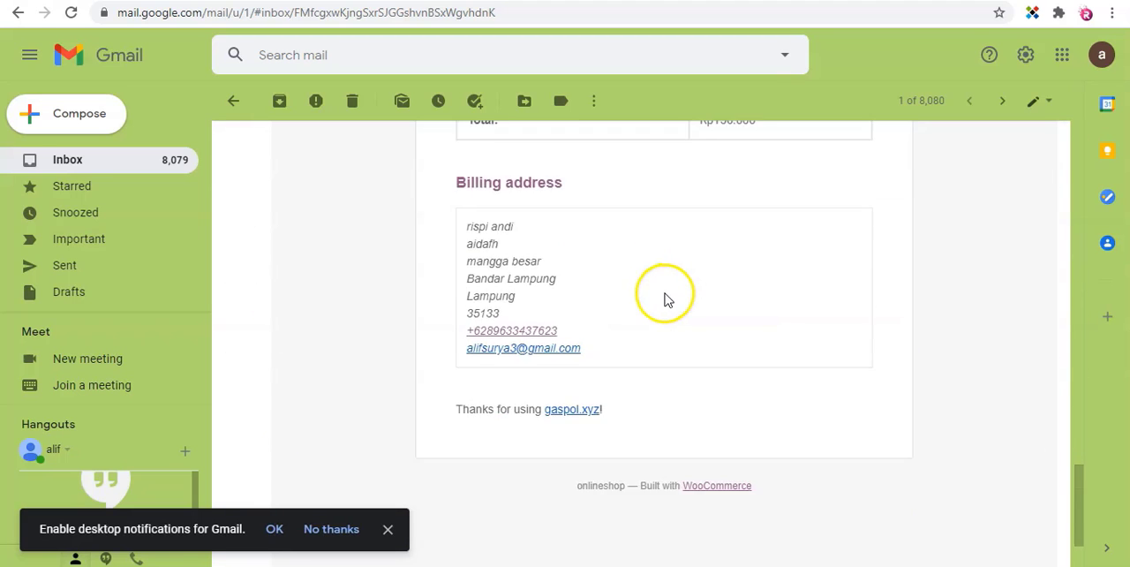
scroll(668, 298, up, 5)
scroll(713, 320, down, 1)
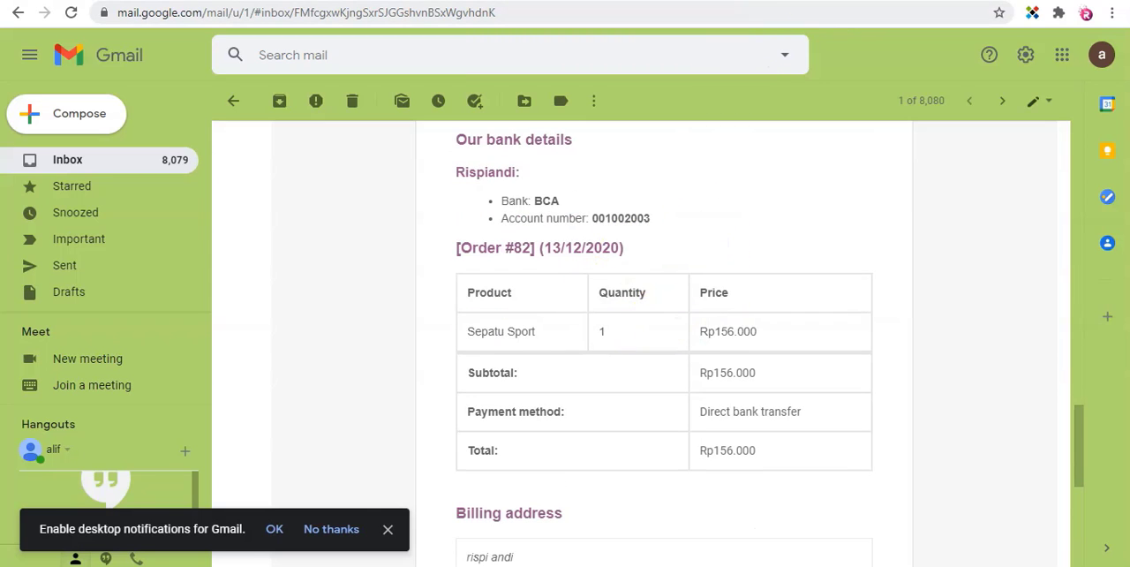
Return to the on-hold order in the store admin, set its status to Completed and update the order.
click(371, 1)
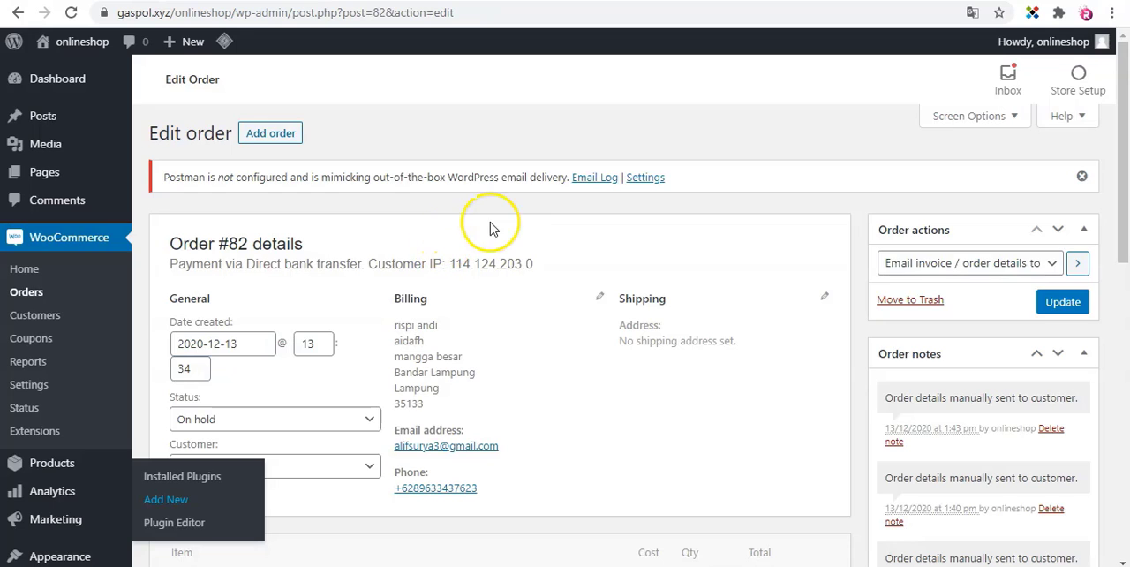
scroll(504, 224, down, 1)
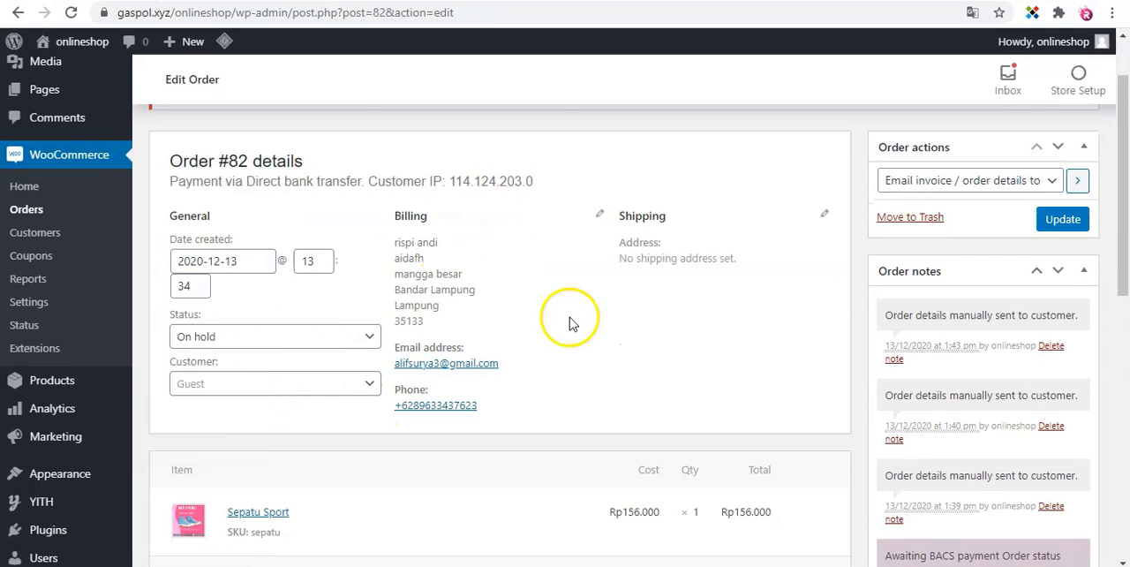
click(357, 341)
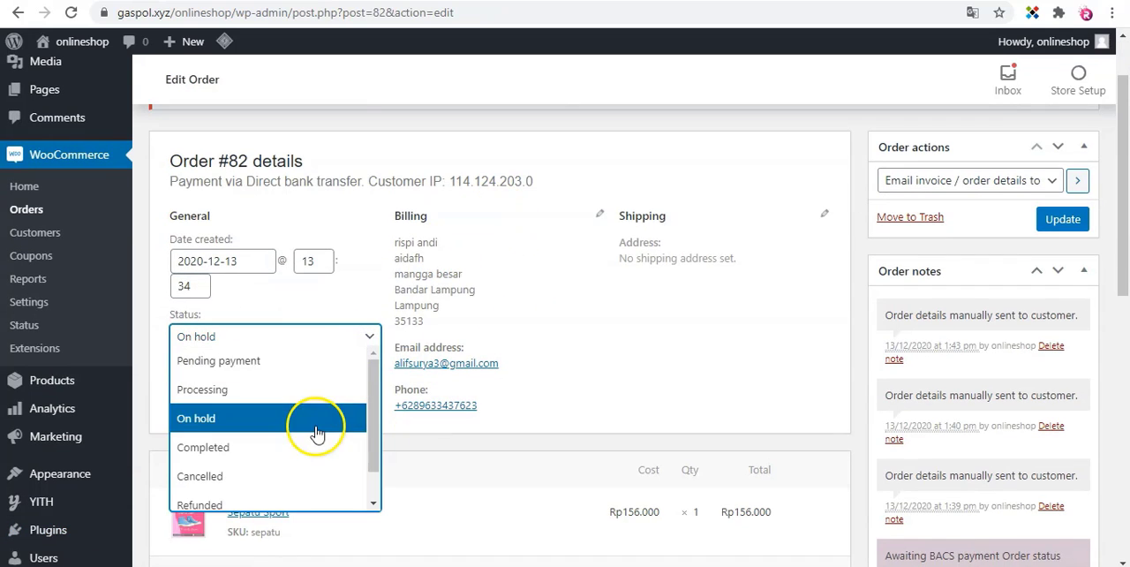
click(308, 458)
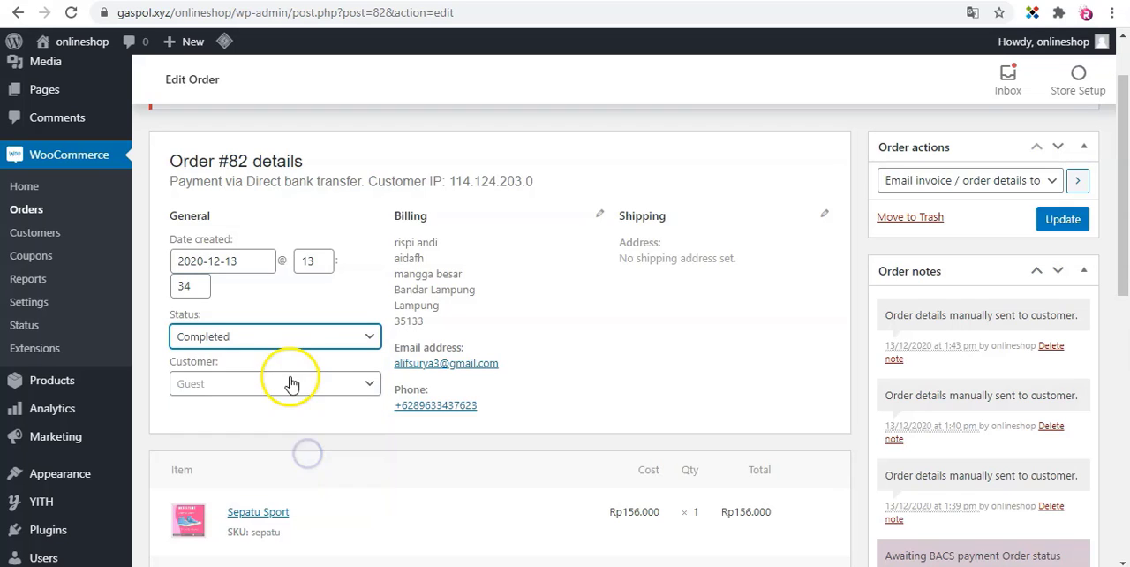
click(1061, 222)
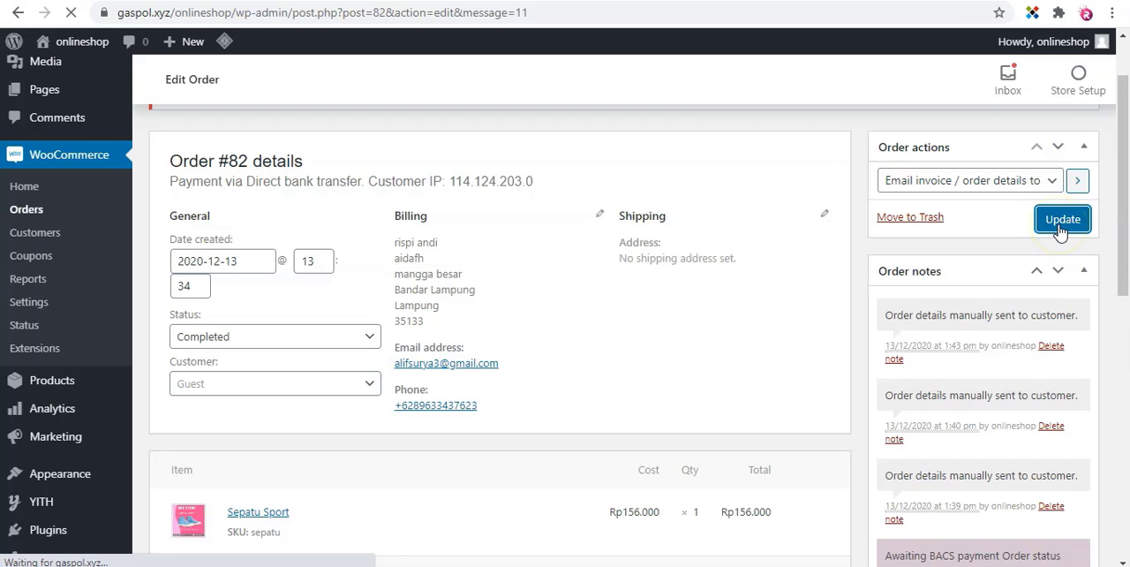
Run the Regenerate download permissions action on the completed order.
scroll(600, 265, down, 2)
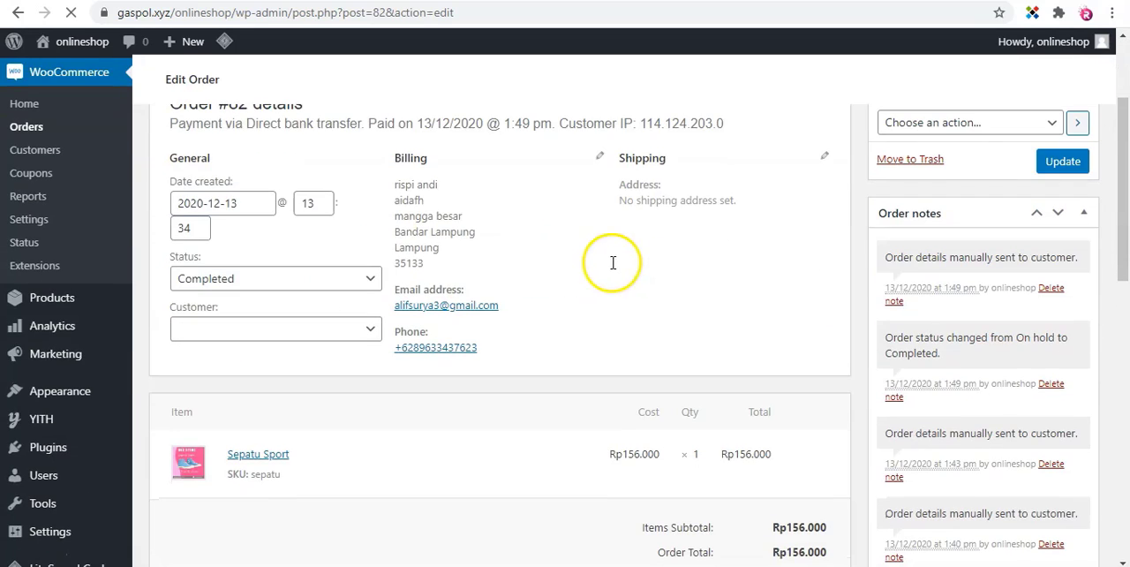
click(991, 123)
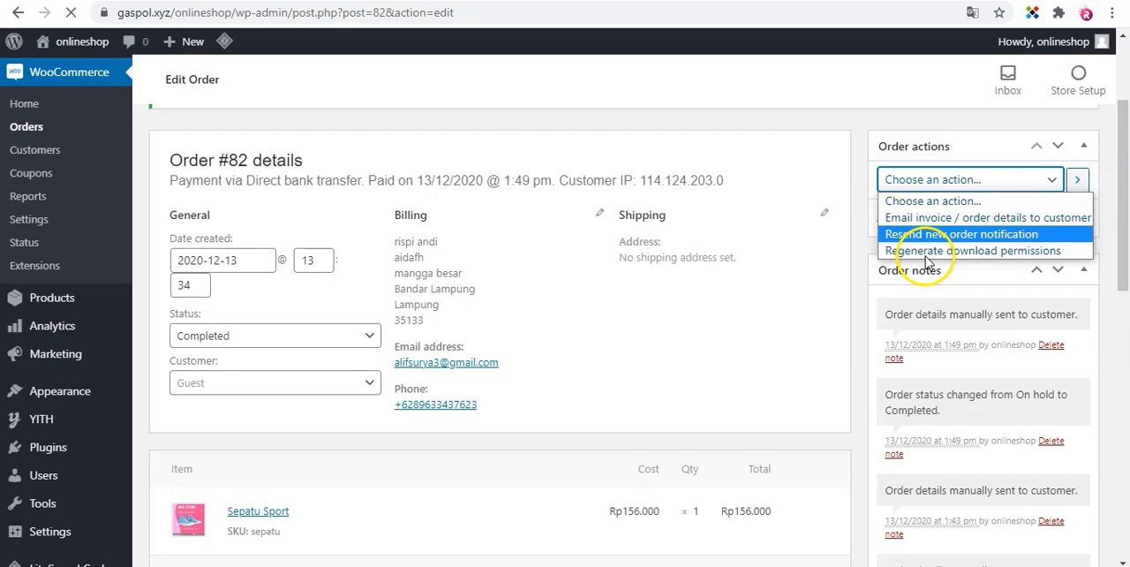
click(927, 256)
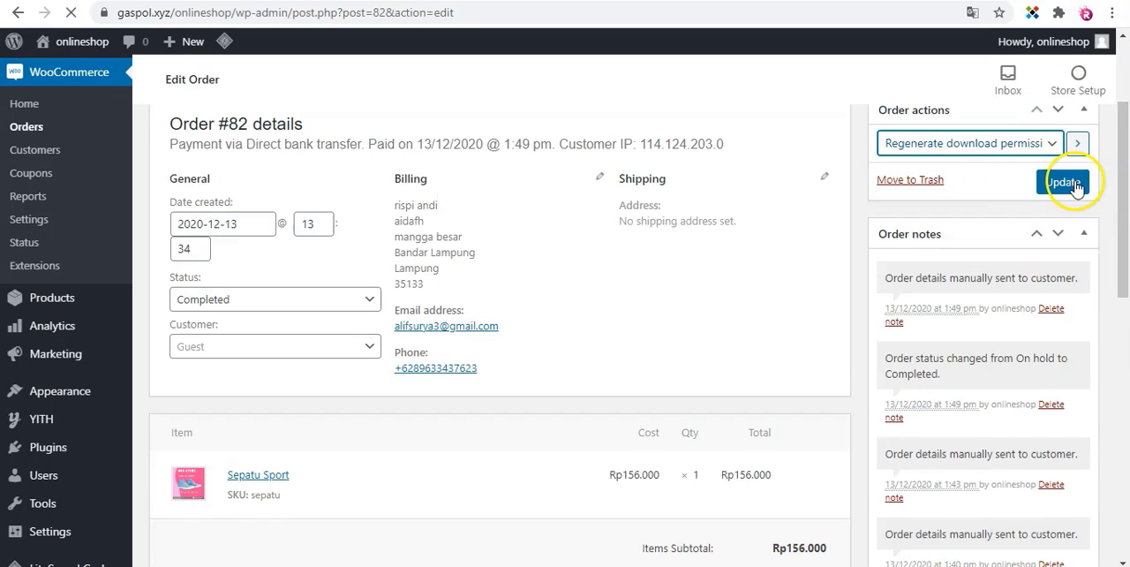
click(1079, 144)
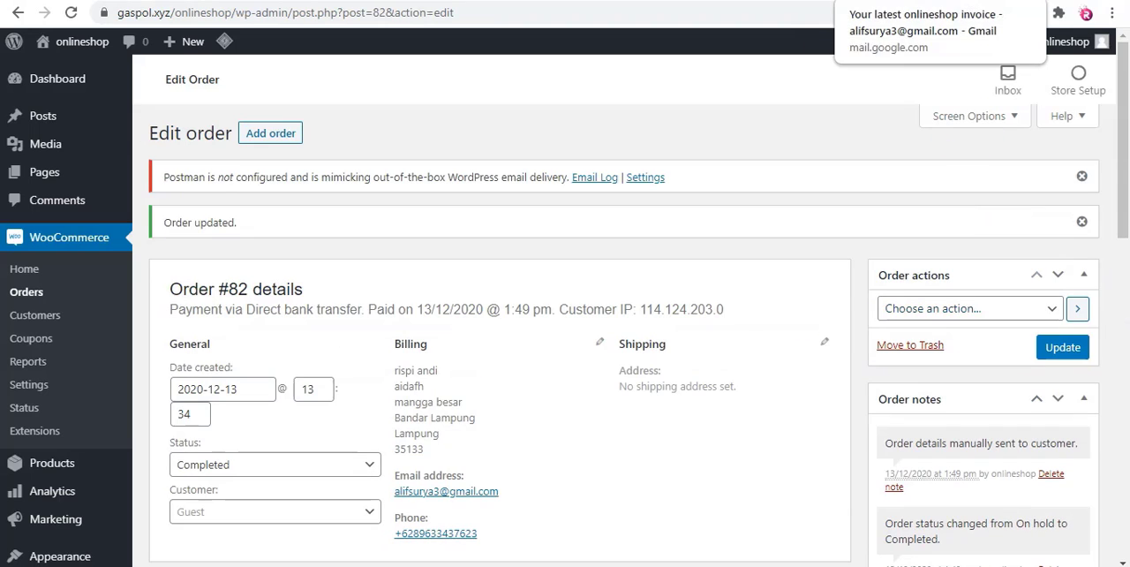
In the customer's Gmail, open the "Your onlineshop order is now complete" email and examine its Downloads table and order details.
click(892, 1)
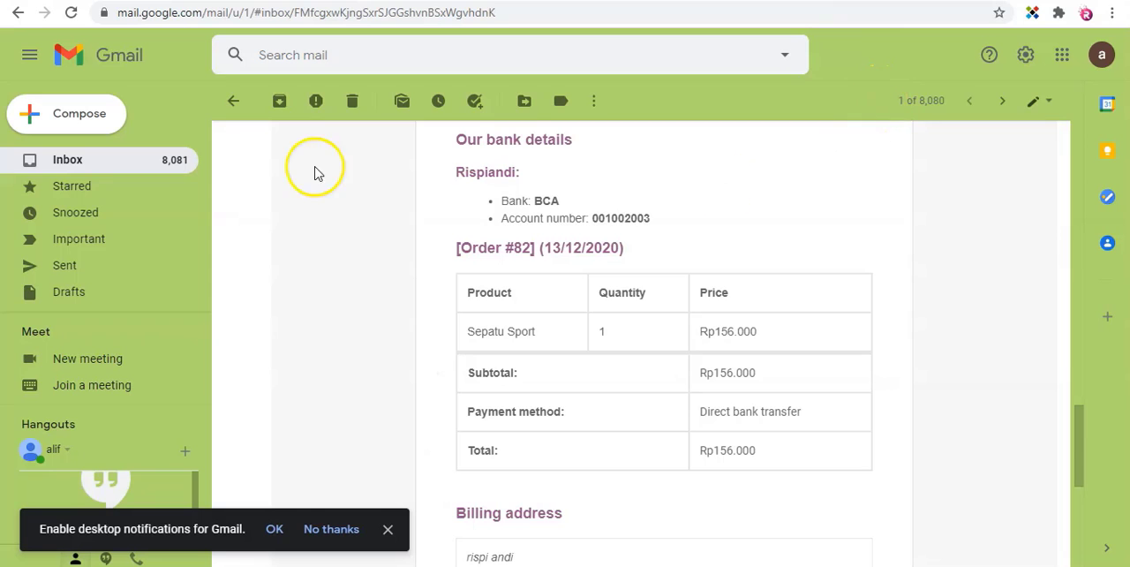
click(232, 94)
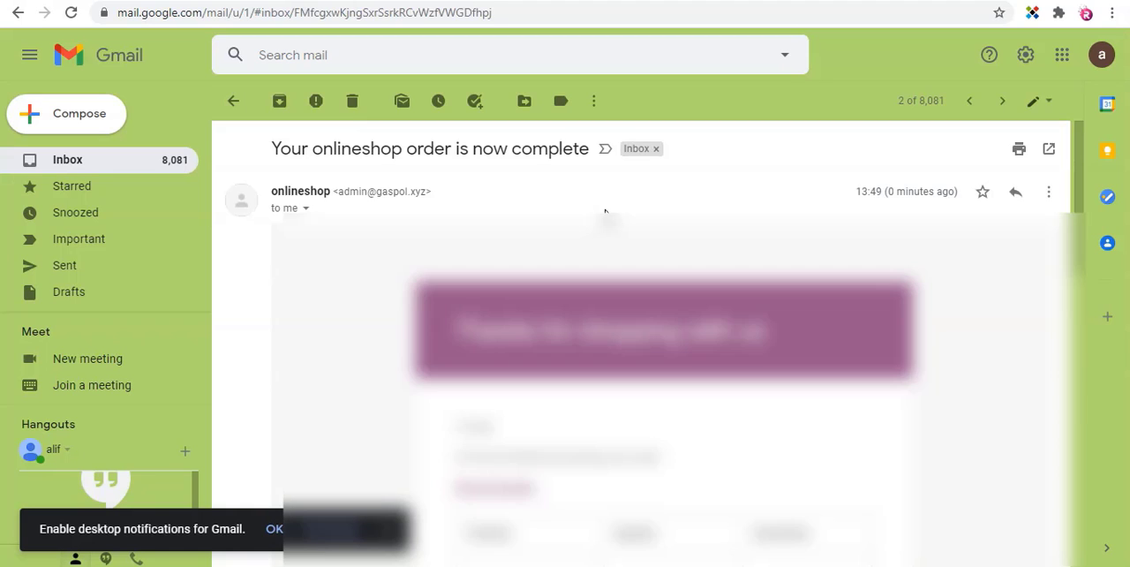
scroll(606, 225, down, 5)
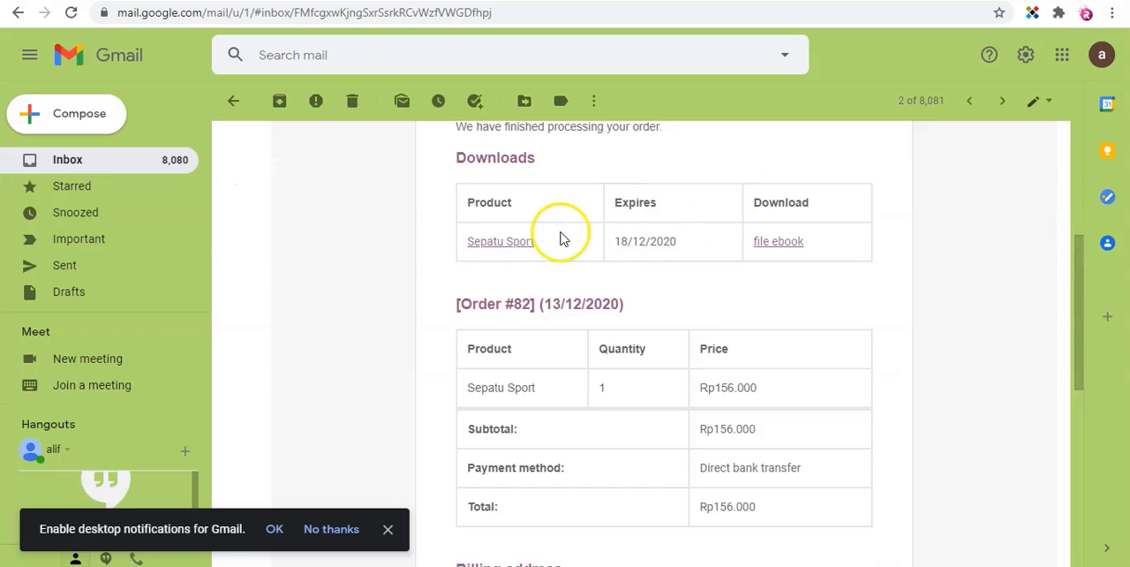
scroll(560, 225, up, 1)
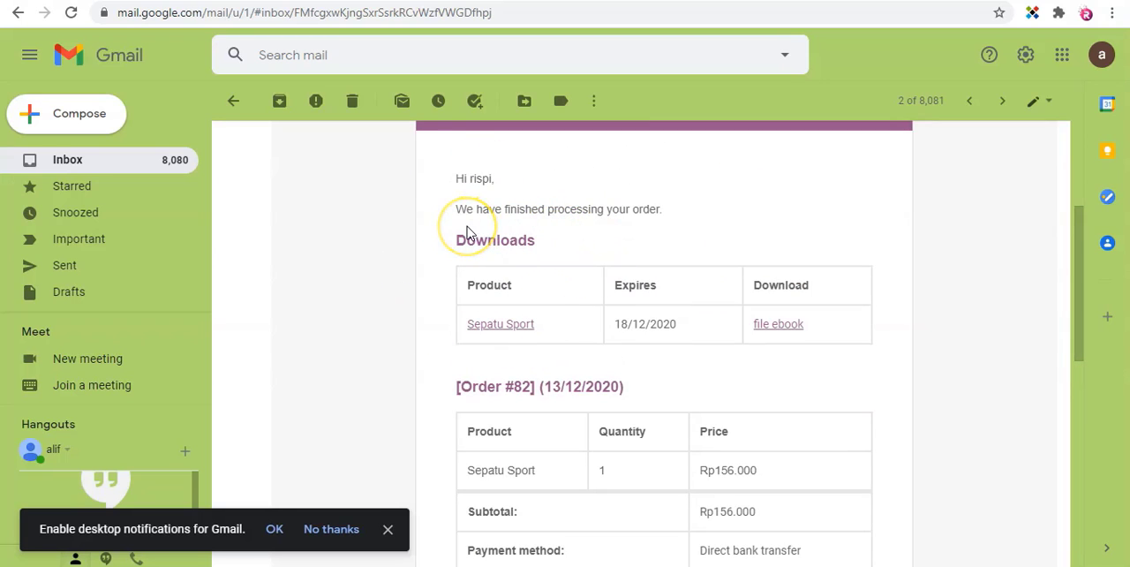
scroll(455, 310, down, 1)
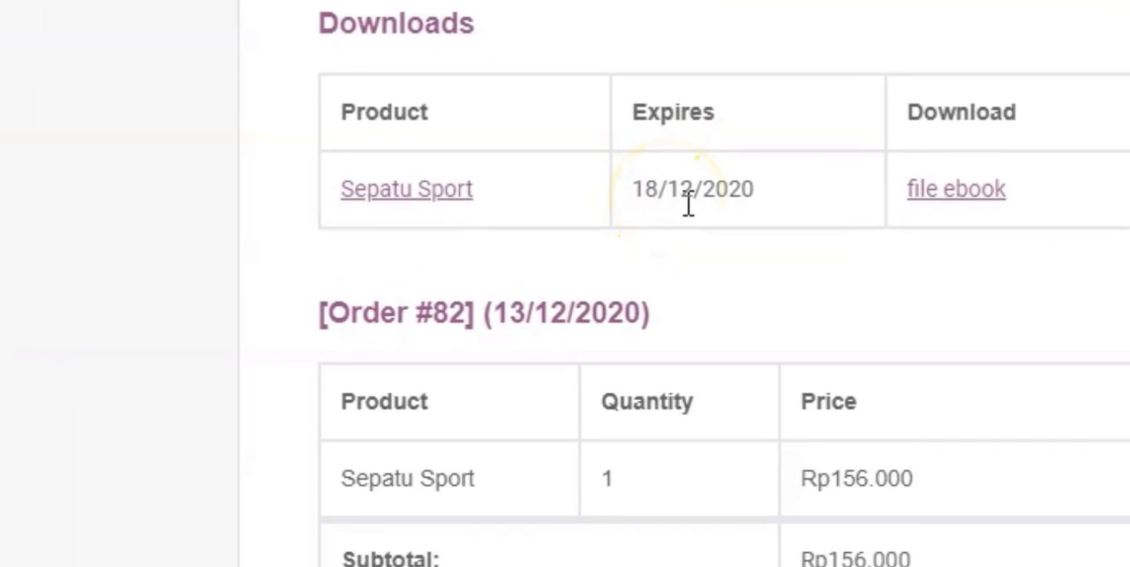
scroll(687, 208, down, 2)
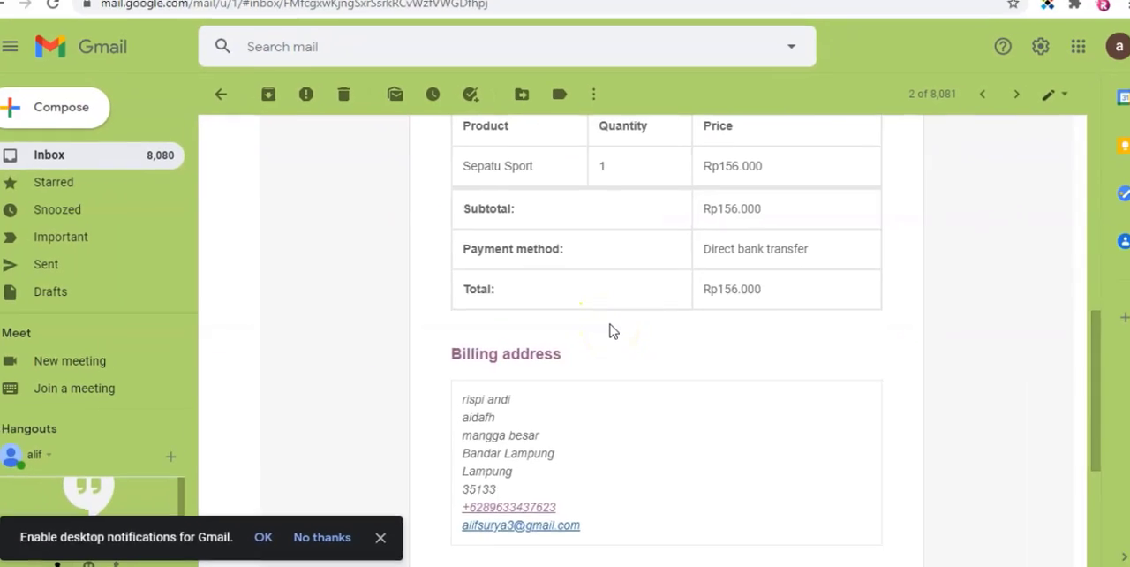
scroll(622, 350, up, 3)
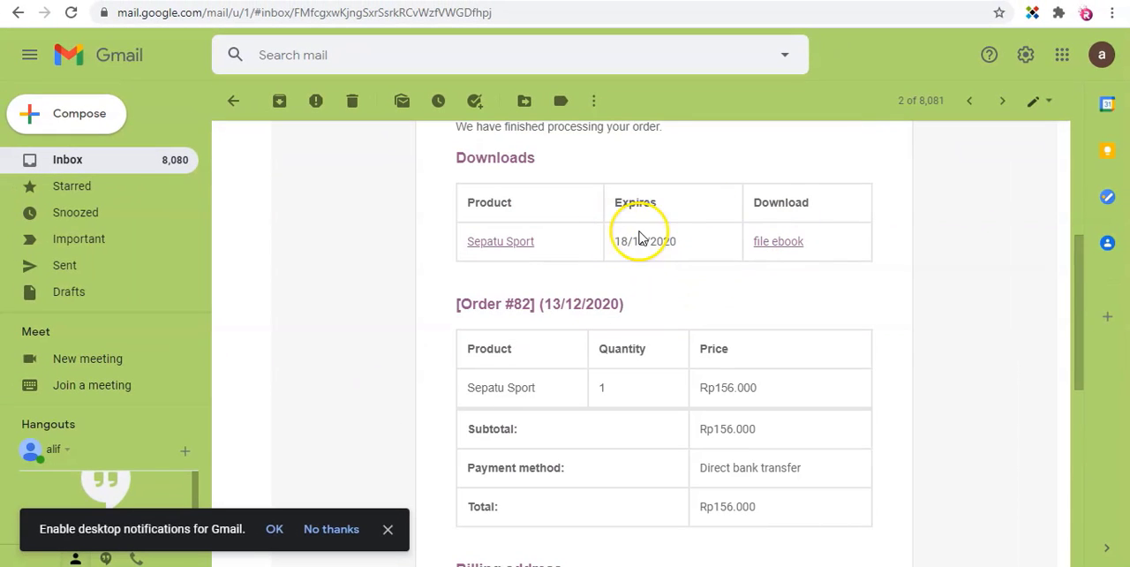
scroll(680, 259, up, 2)
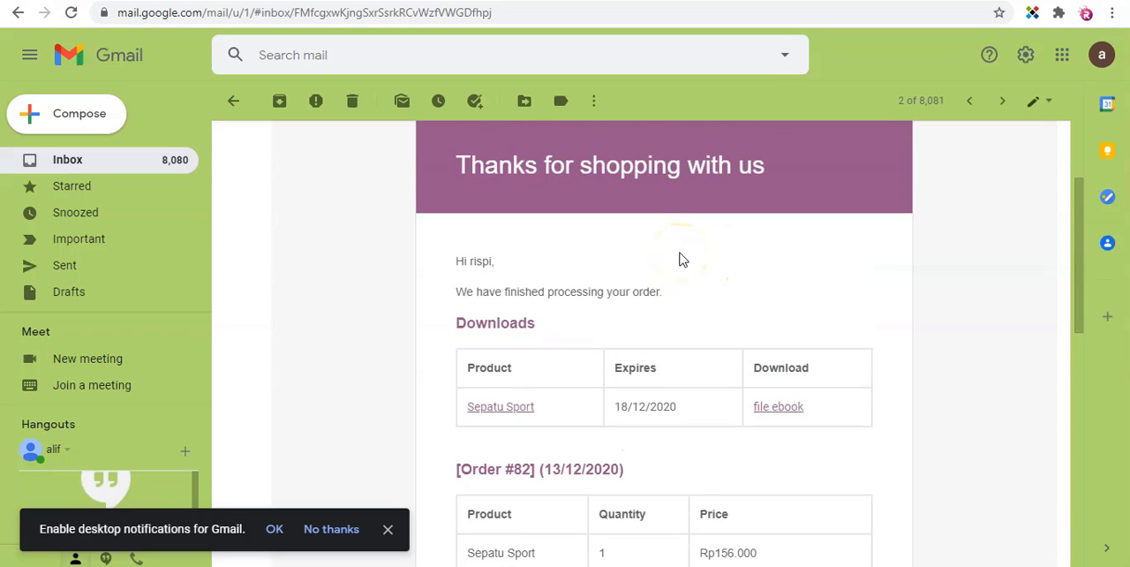
scroll(706, 305, down, 1)
scroll(759, 265, down, 1)
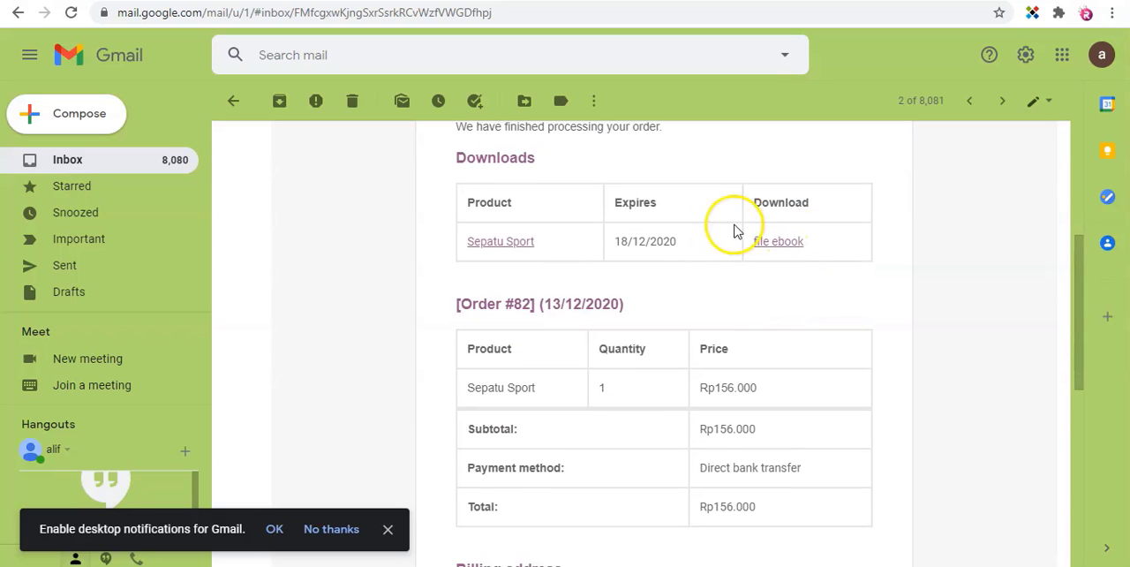
Download the "file ebook" PDF from the email's Downloads table and close the finished download dialog.
click(781, 242)
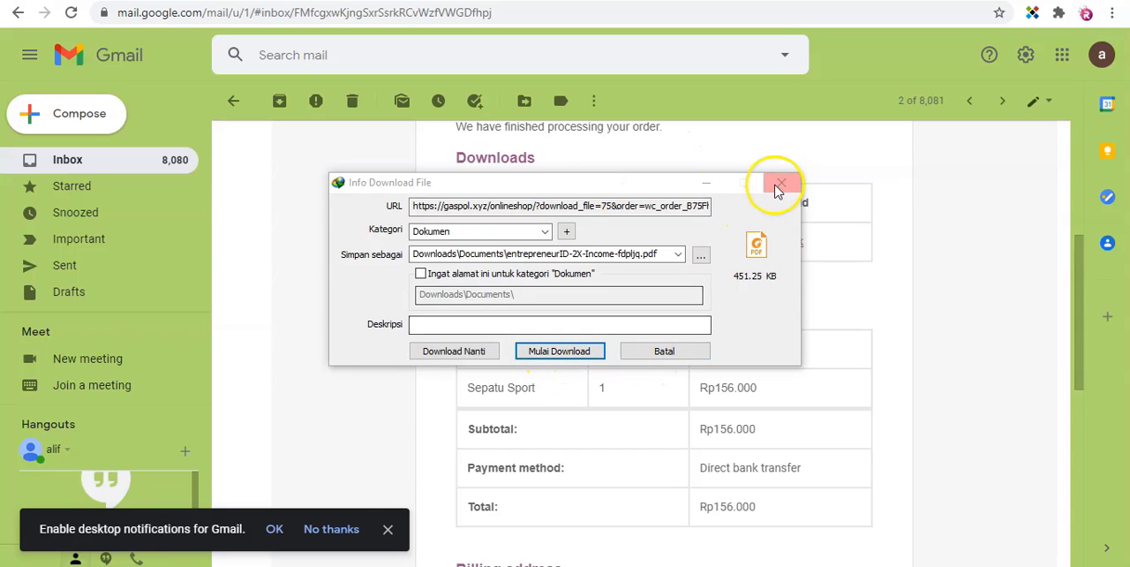
click(583, 353)
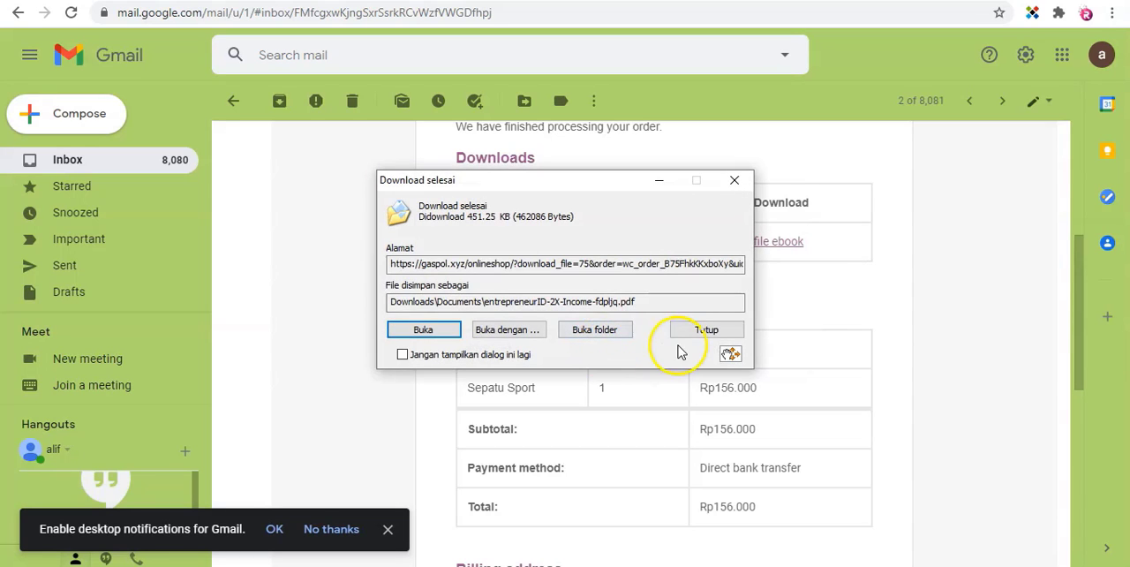
click(734, 179)
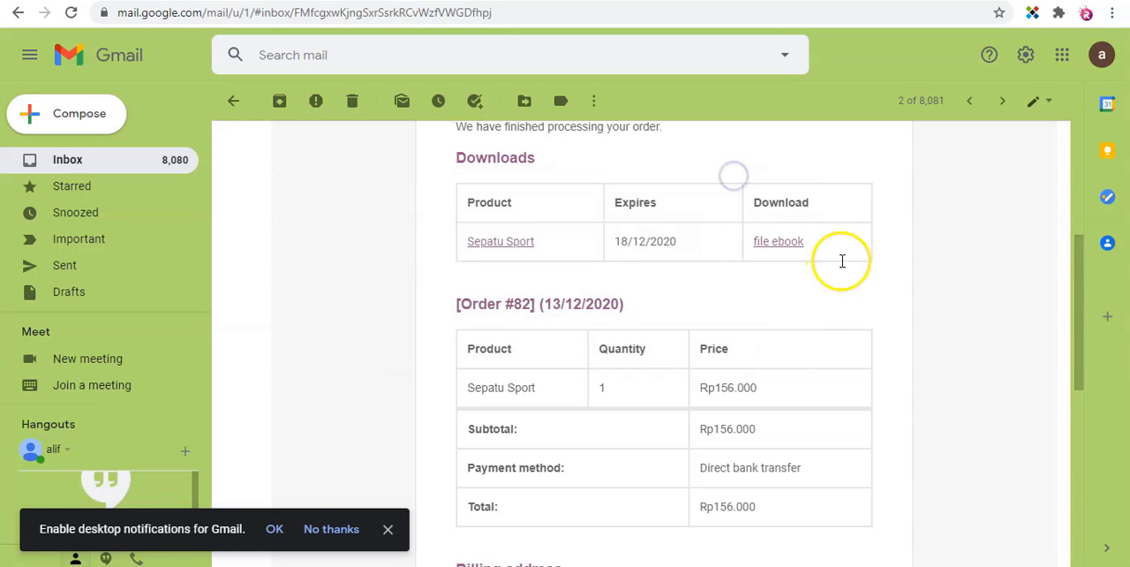
Return to the completed order in the store admin and examine its downloadable product permissions for Sepatu Sport.
scroll(656, 271, up, 1)
scroll(656, 271, up, 3)
scroll(657, 271, down, 1)
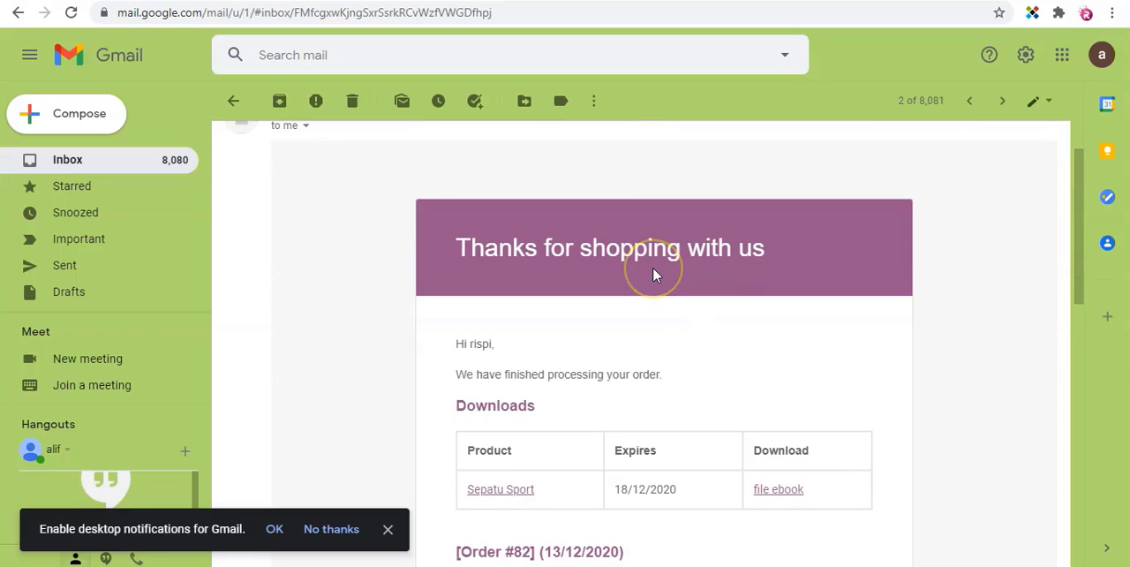
scroll(656, 275, down, 1)
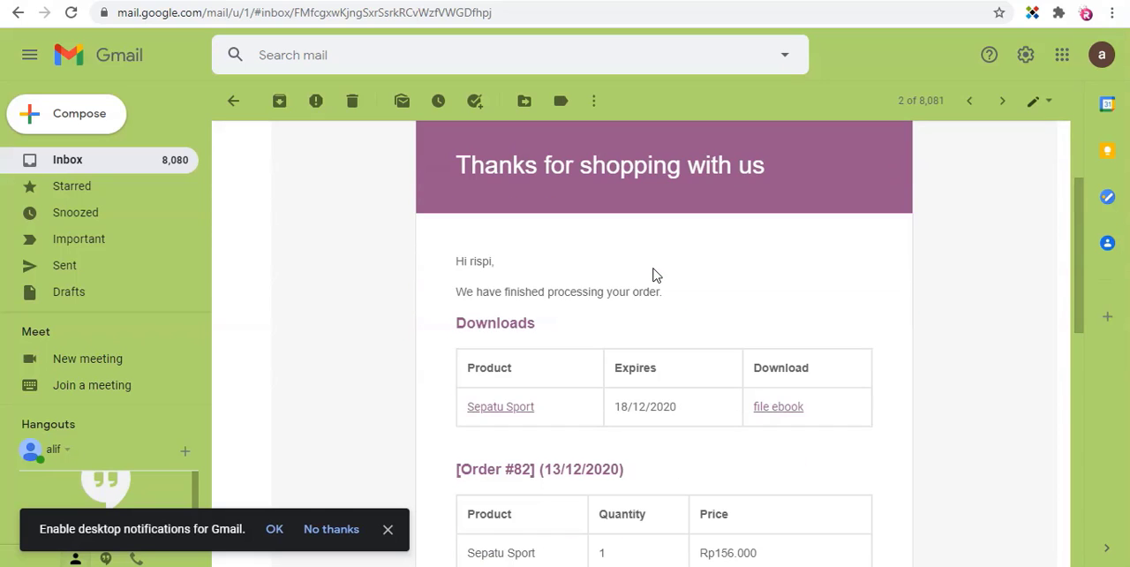
scroll(656, 275, up, 1)
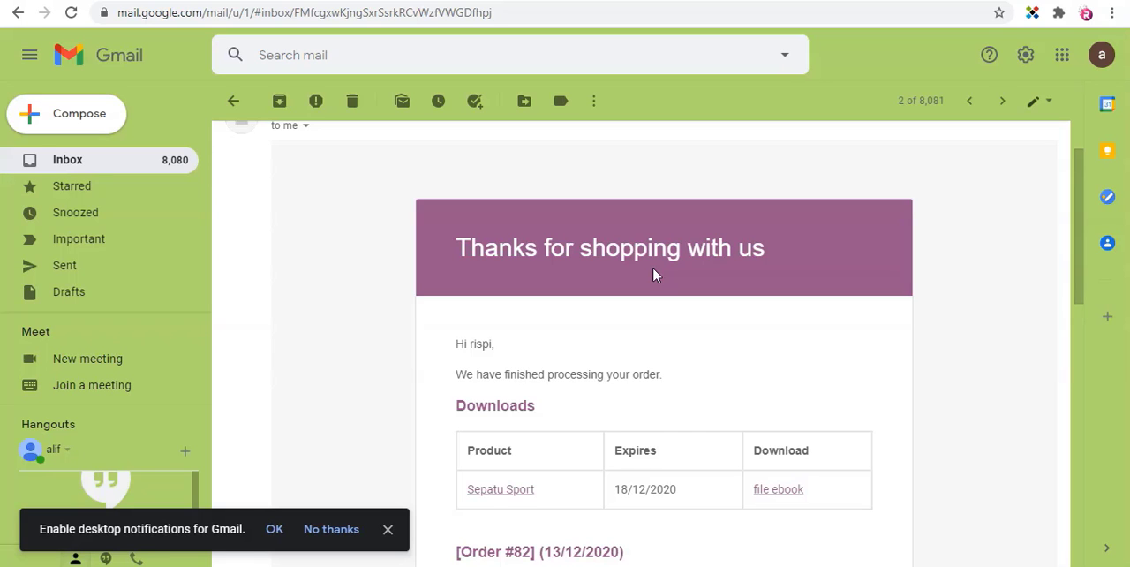
key(ctrl+shift+Tab)
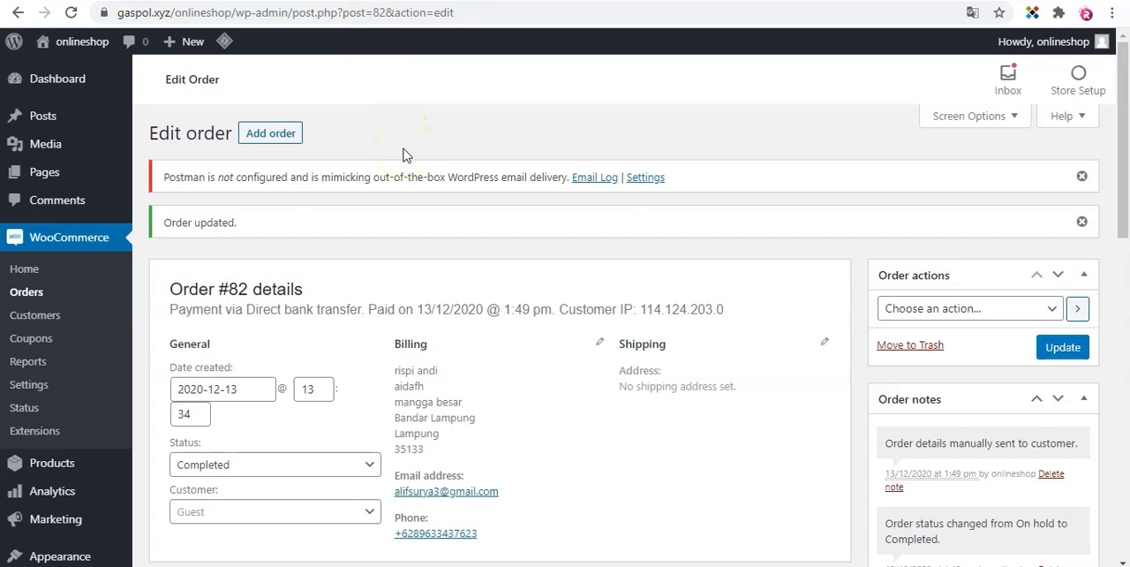
scroll(789, 456, down, 10)
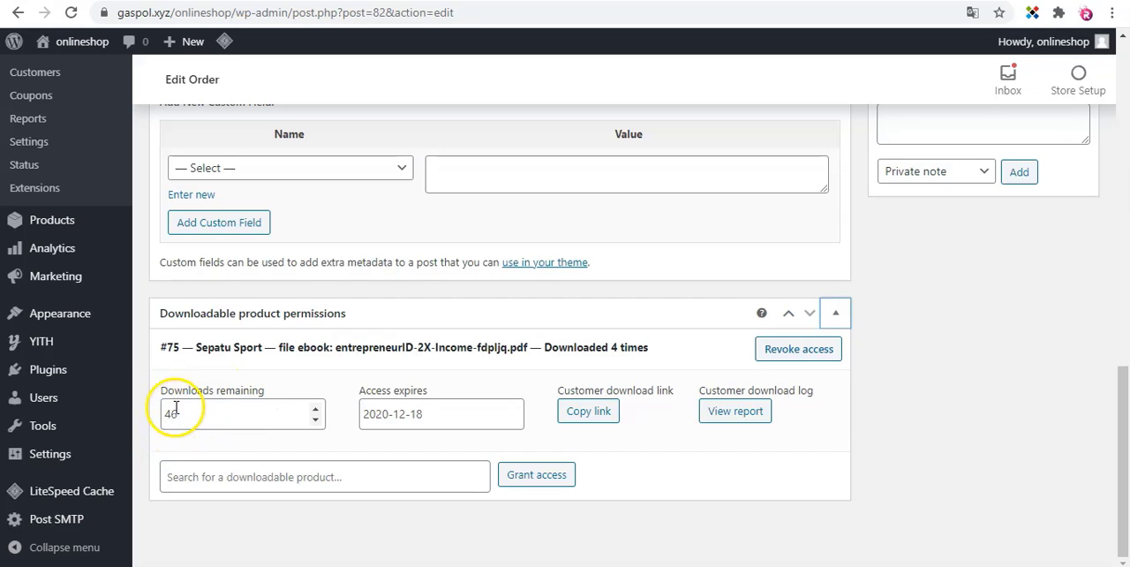
Open the "Your onlineshop order has been received!" email in Gmail, and return to the completed order to review its details.
click(883, 2)
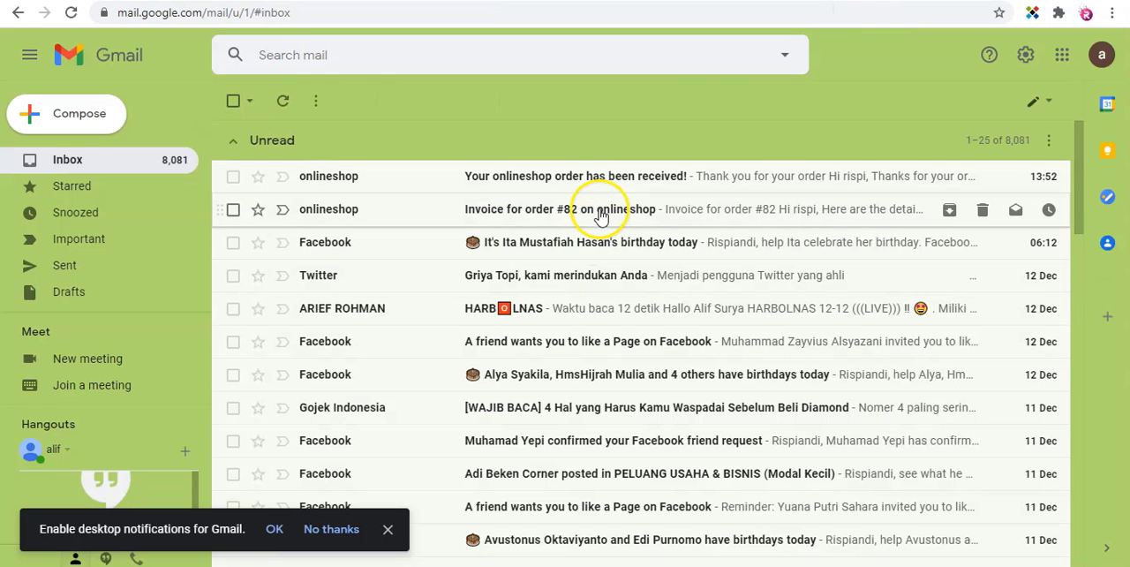
click(593, 180)
scroll(595, 185, down, 5)
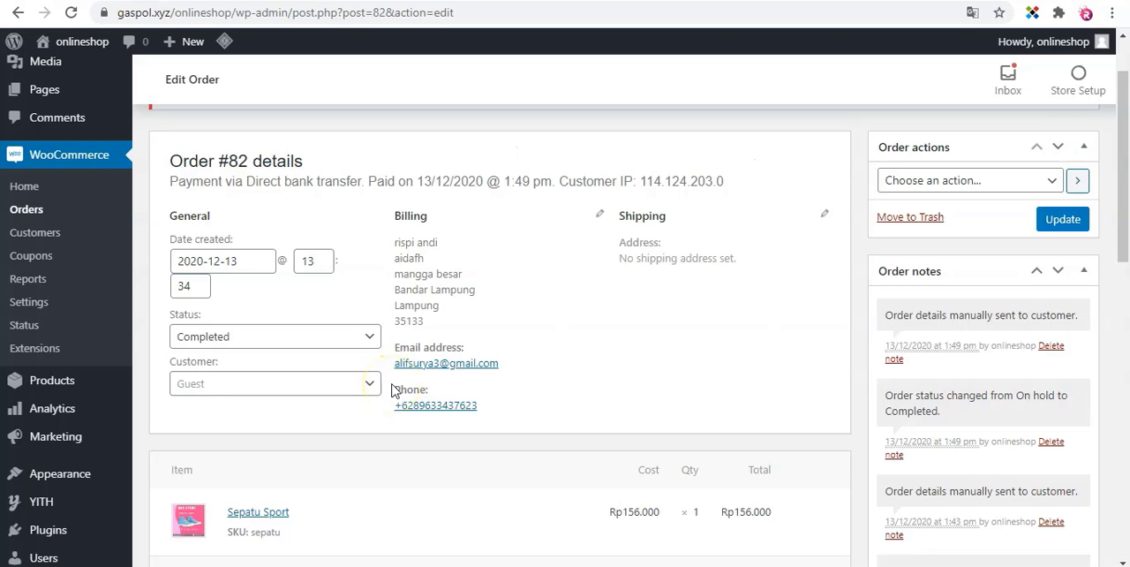
scroll(393, 391, up, 2)
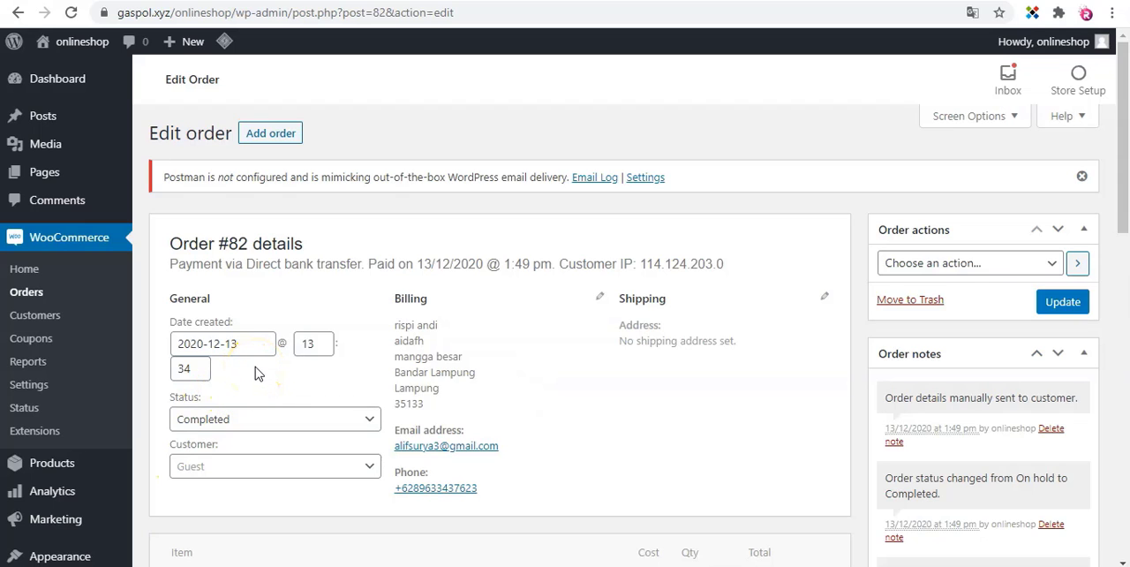
scroll(250, 380, down, 1)
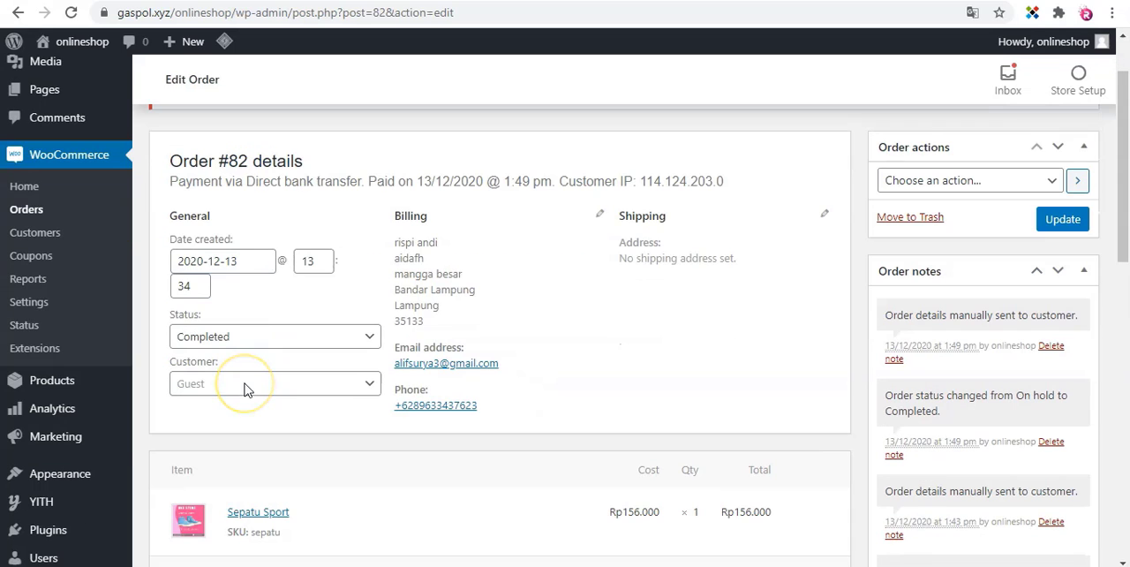